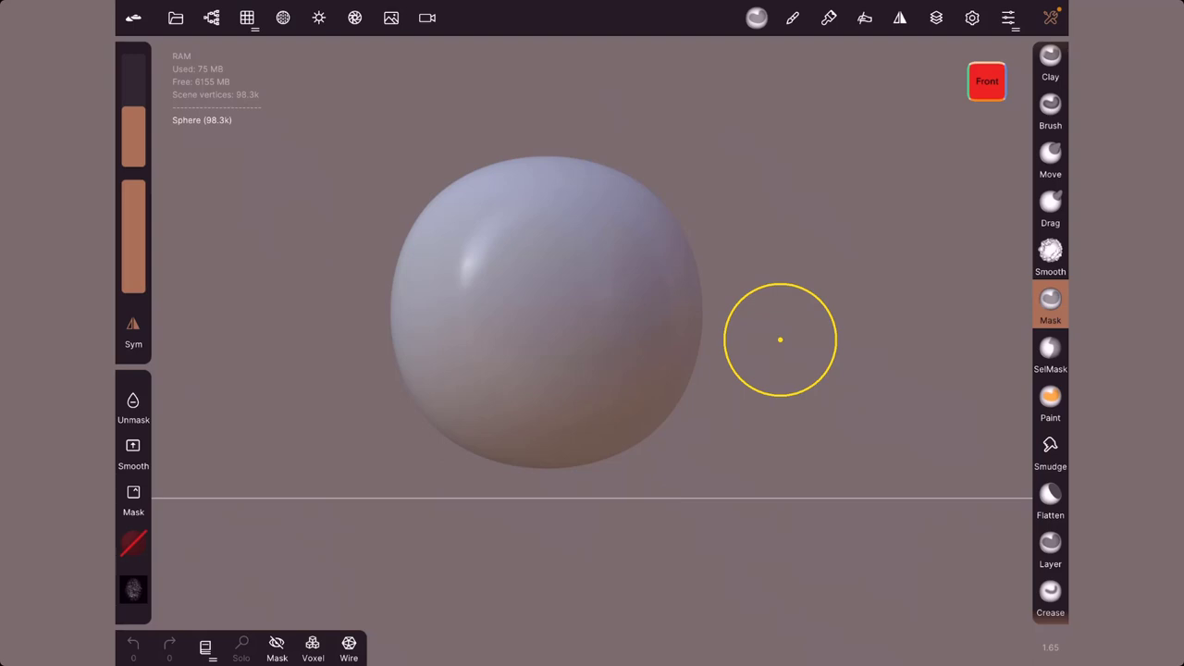
Zoom in on the blank sphere and shrink the Mask brush radius to 87
scroll(772, 348, "up", 4)
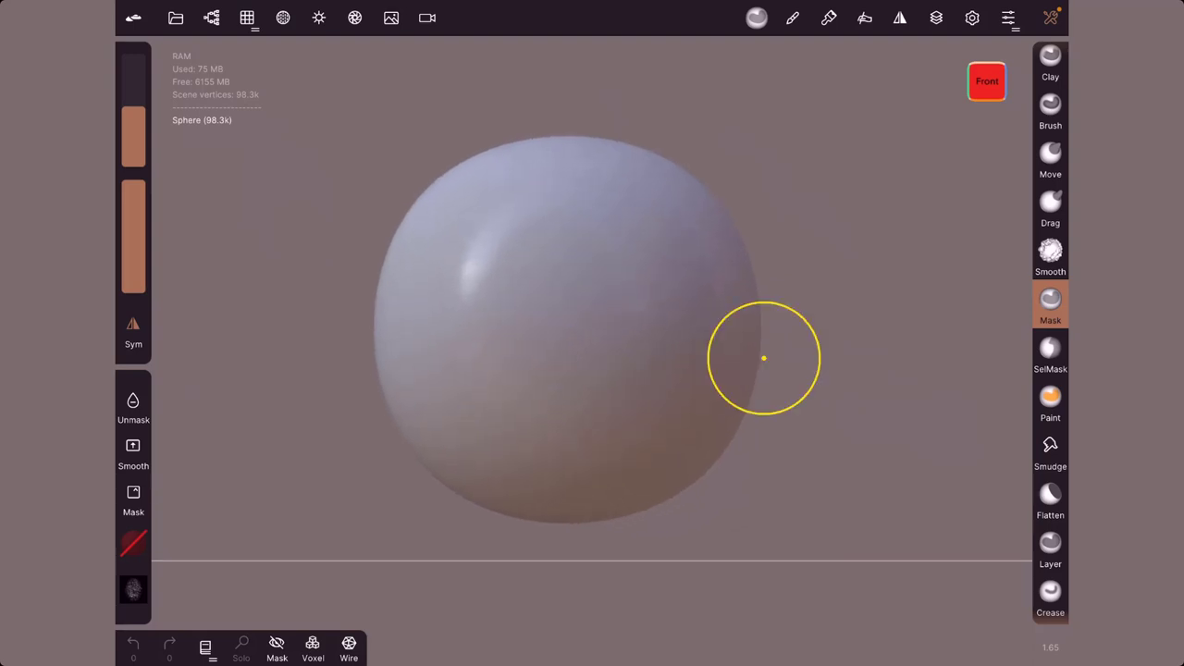
key("bracketleft")
key("bracketleft")
key("bracketleft")
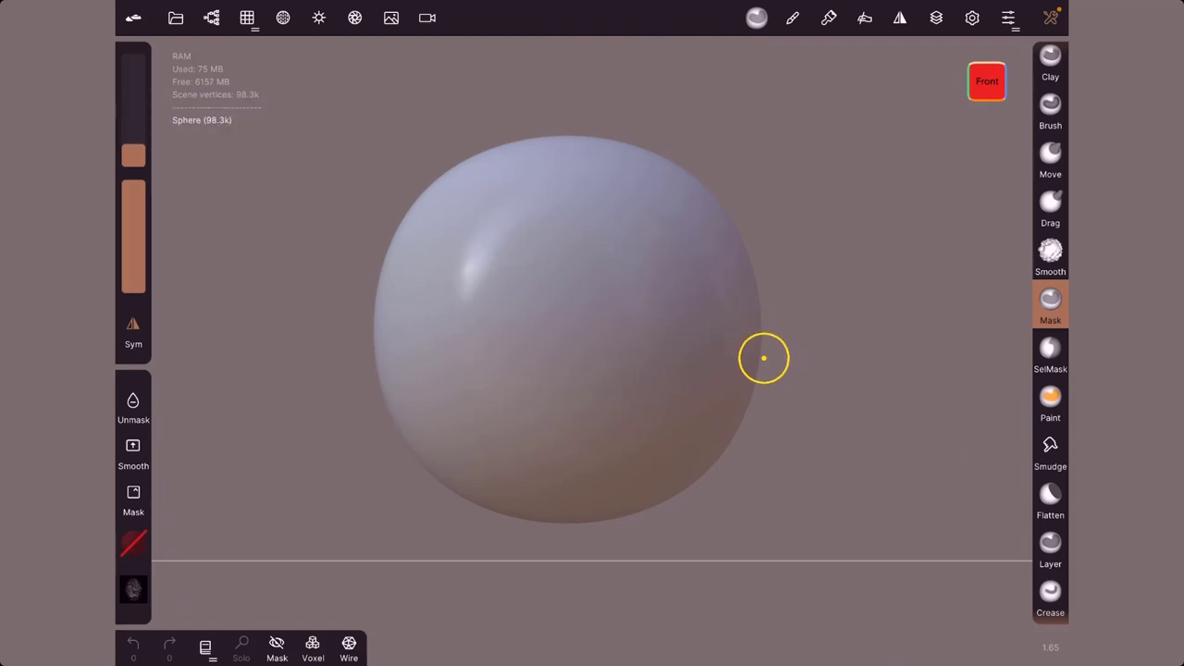
Paint a thick, mirrored mustache mask on the sphere's front, retracing it with a plain alpha
mouse_move(705, 350)
left_mouse_down()
mouse_move(697, 335)
mouse_move(613, 314)
mouse_move(595, 388)
mouse_move(571, 389)
left_mouse_up()
left_click(134, 589)
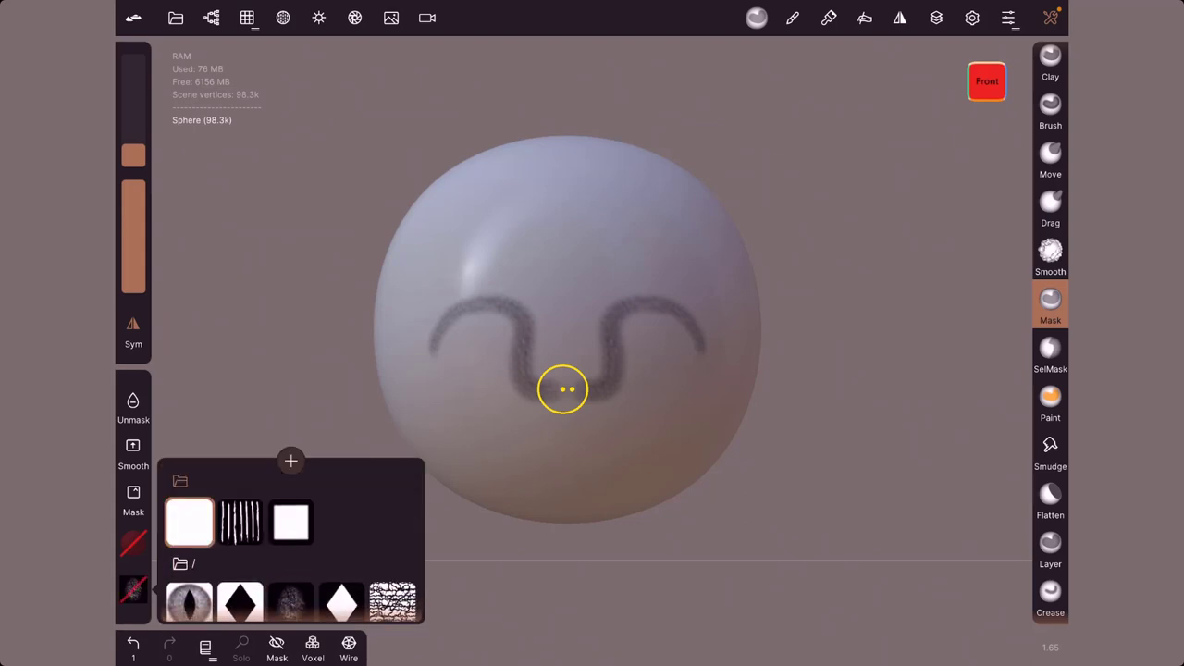
mouse_move(700, 347)
left_mouse_down()
mouse_move(676, 314)
mouse_move(613, 379)
mouse_move(660, 306)
mouse_move(591, 367)
mouse_move(642, 311)
mouse_move(598, 373)
mouse_move(568, 386)
mouse_move(681, 323)
mouse_move(692, 331)
left_mouse_up()
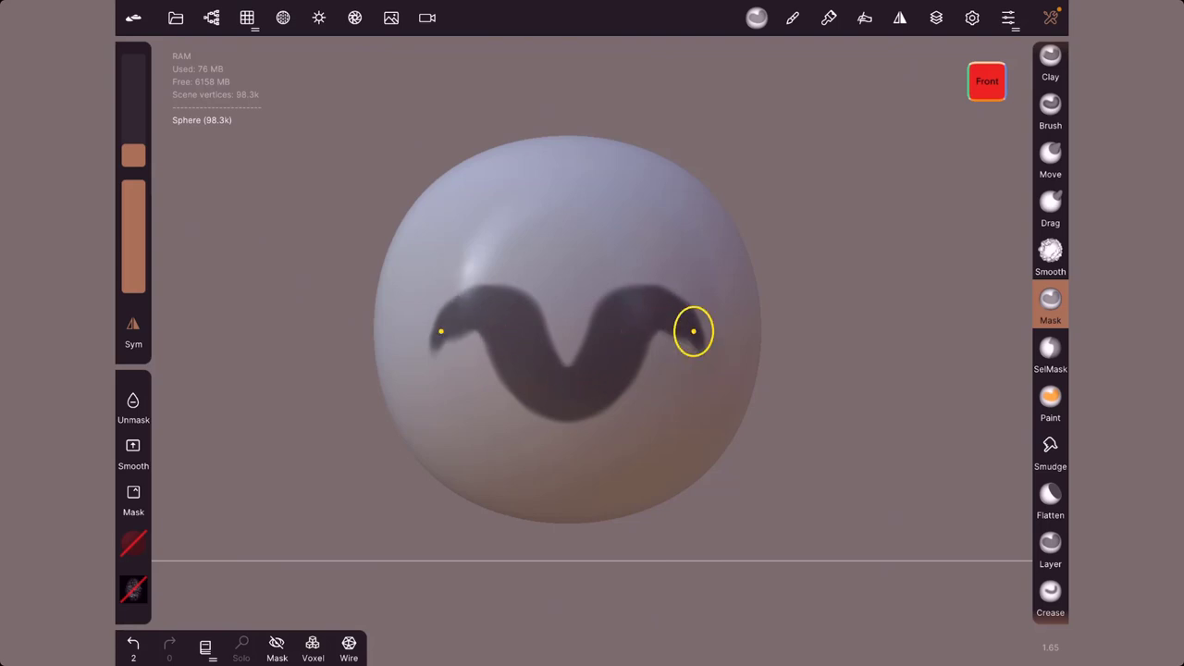
Build up Clay around the mustache mask so the shape sits recessed in the sphere
left_click(1050, 57)
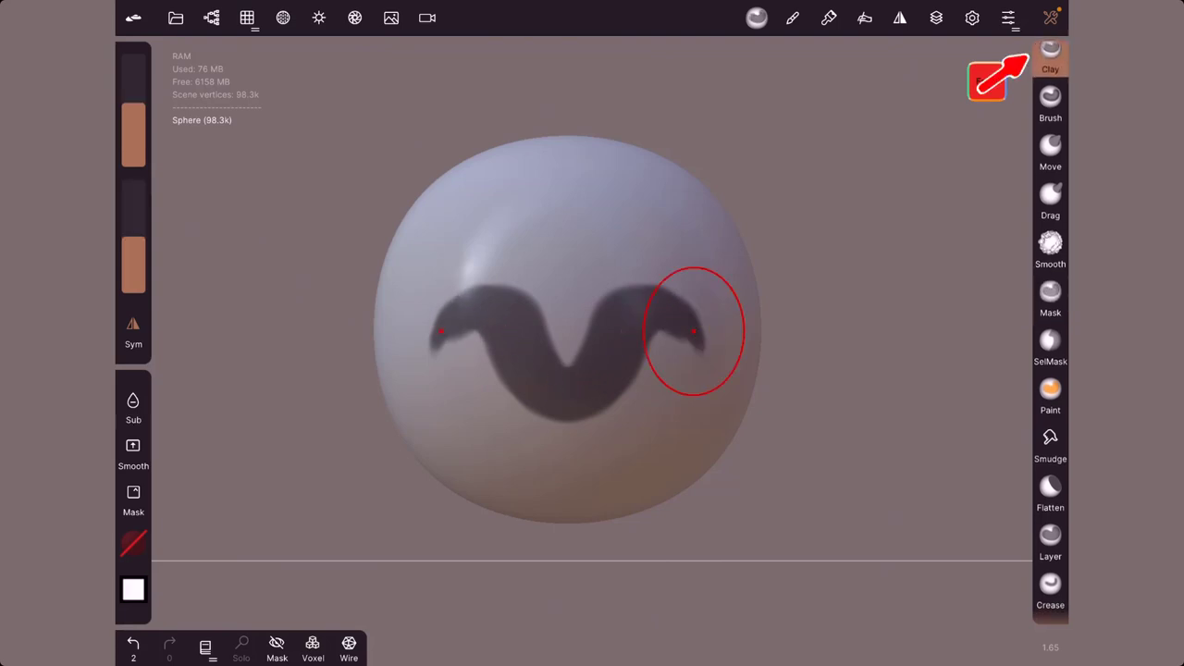
mouse_move(709, 306)
left_mouse_down()
mouse_move(687, 283)
mouse_move(715, 310)
left_mouse_up()
mouse_move(419, 310)
left_mouse_down()
mouse_move(410, 377)
mouse_move(465, 370)
mouse_move(496, 425)
mouse_move(497, 402)
mouse_move(416, 343)
mouse_move(465, 275)
mouse_move(563, 309)
mouse_move(526, 249)
mouse_move(420, 287)
mouse_move(406, 312)
left_mouse_up()
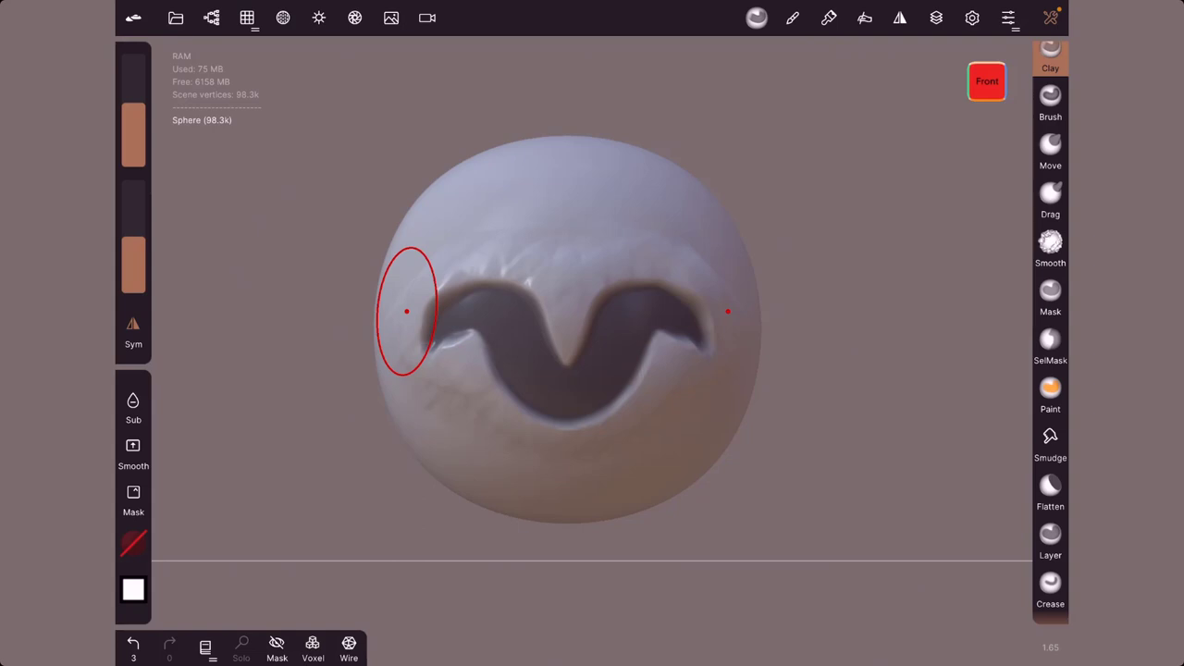
left_click_drag(888, 74, 712, 102)
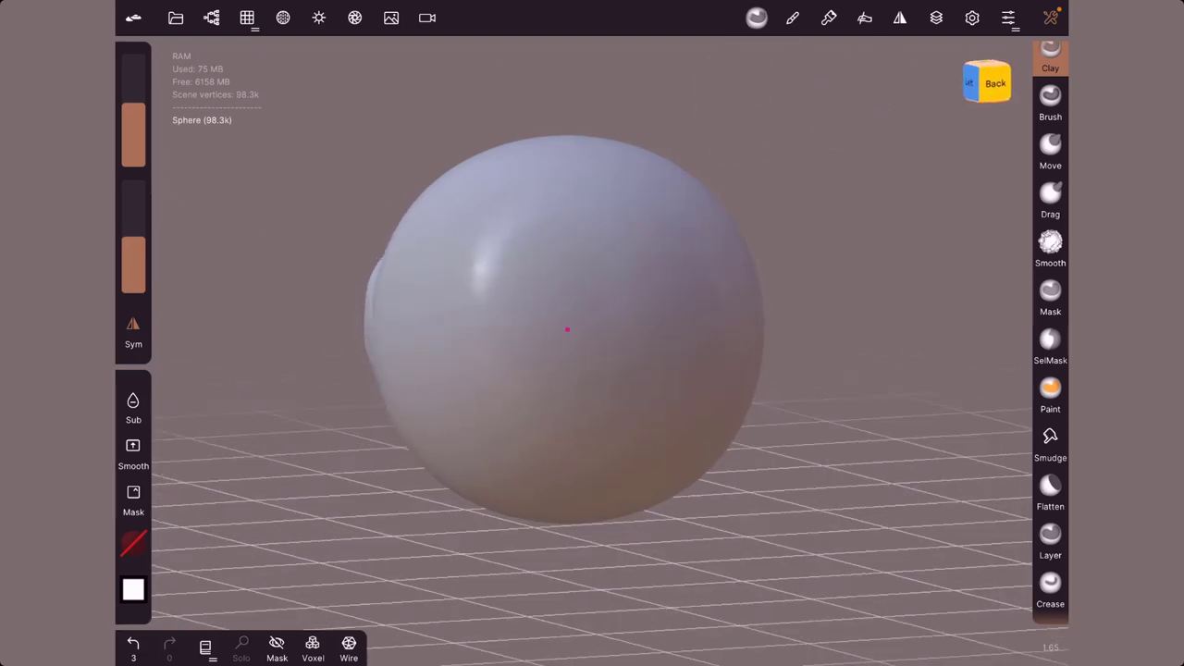
From a level back view, carve Clay grooves and paint an arched mask band across the sphere
left_click(982, 86)
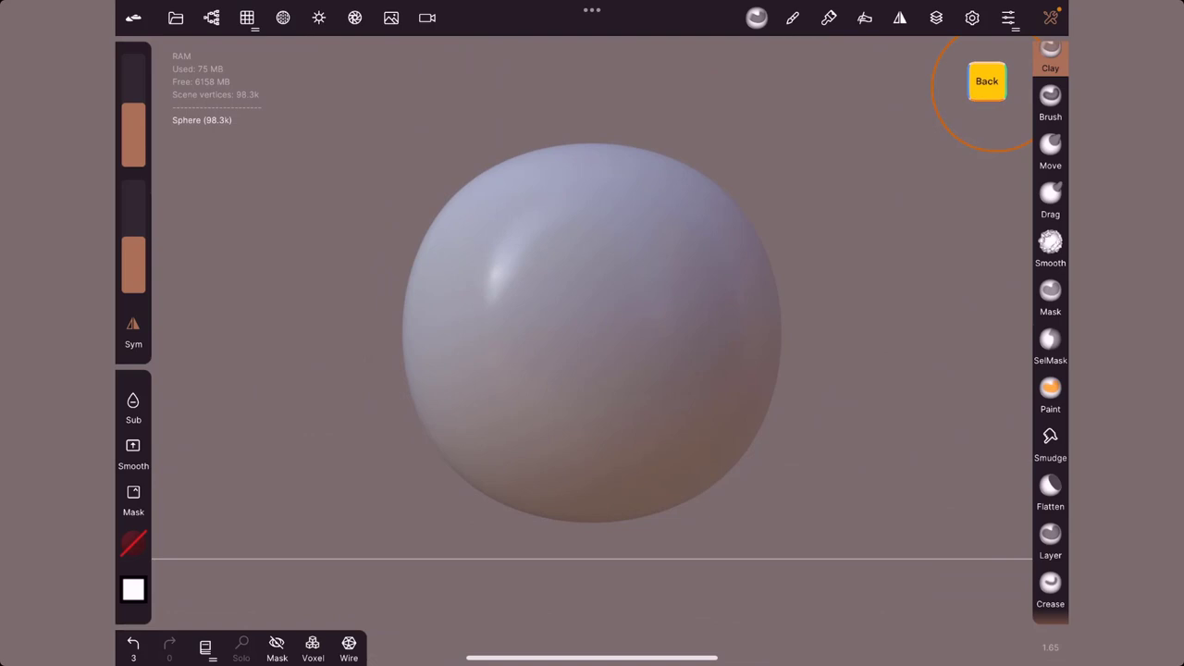
left_click_drag(455, 340, 530, 321)
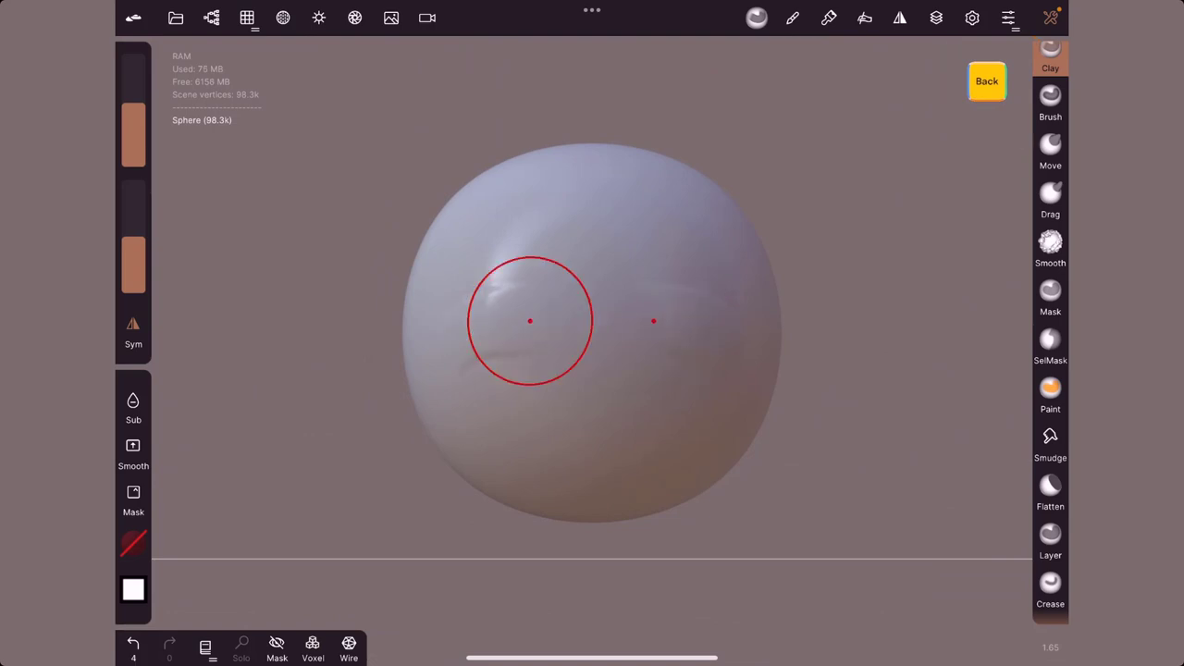
left_click(1049, 294)
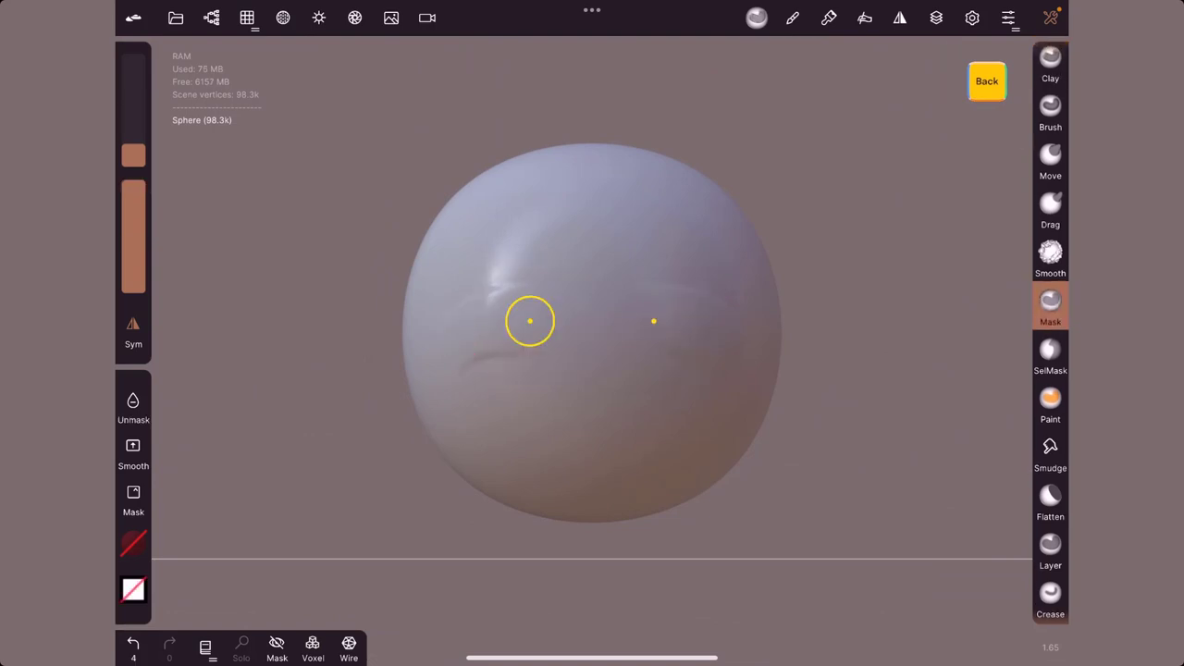
mouse_move(439, 352)
left_mouse_down()
mouse_move(581, 303)
mouse_move(713, 343)
mouse_move(740, 366)
left_mouse_up()
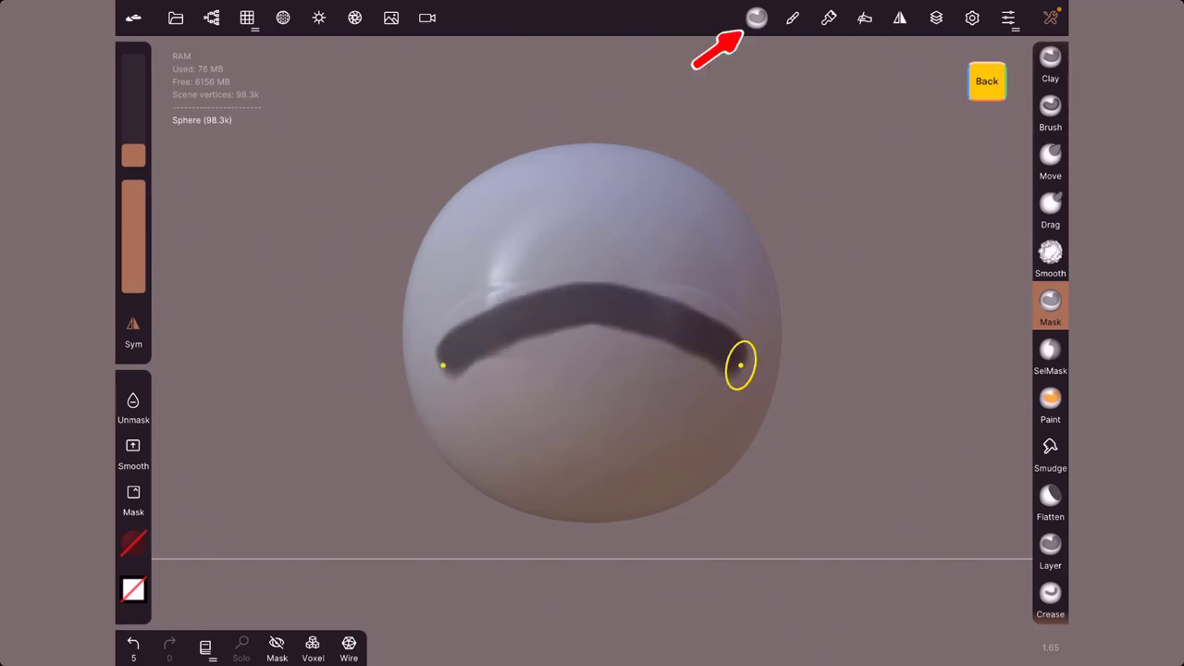
Clear the mask and repaint the arched band, inverting it twice to return to the band
left_click(756, 17)
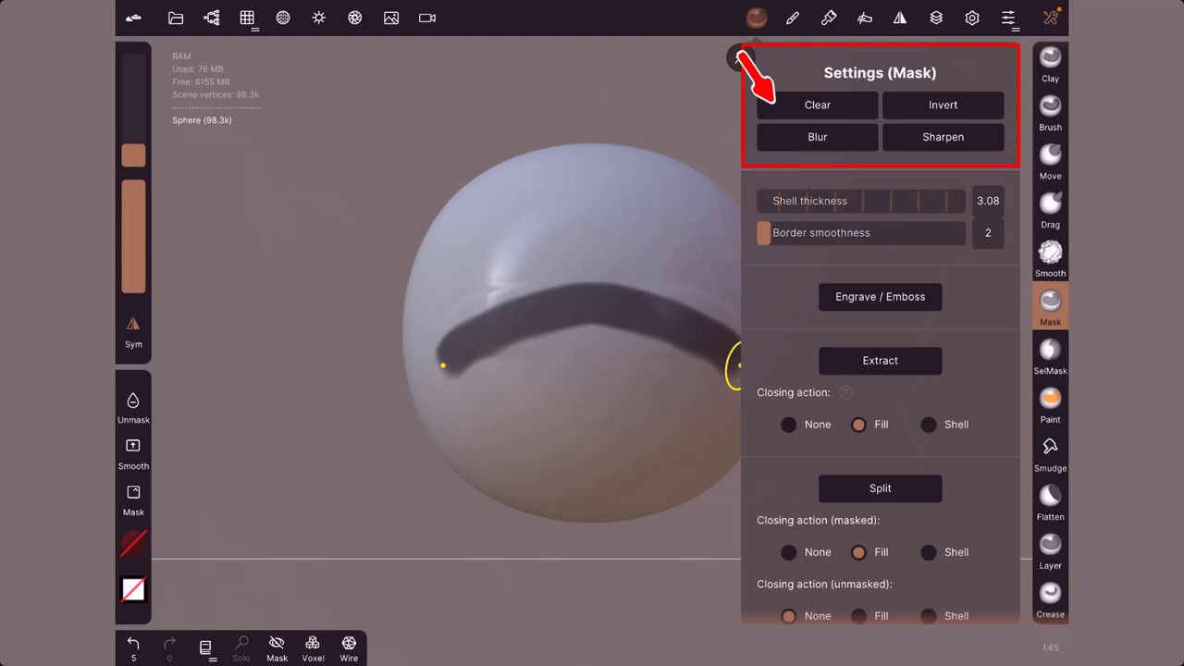
left_click(817, 105)
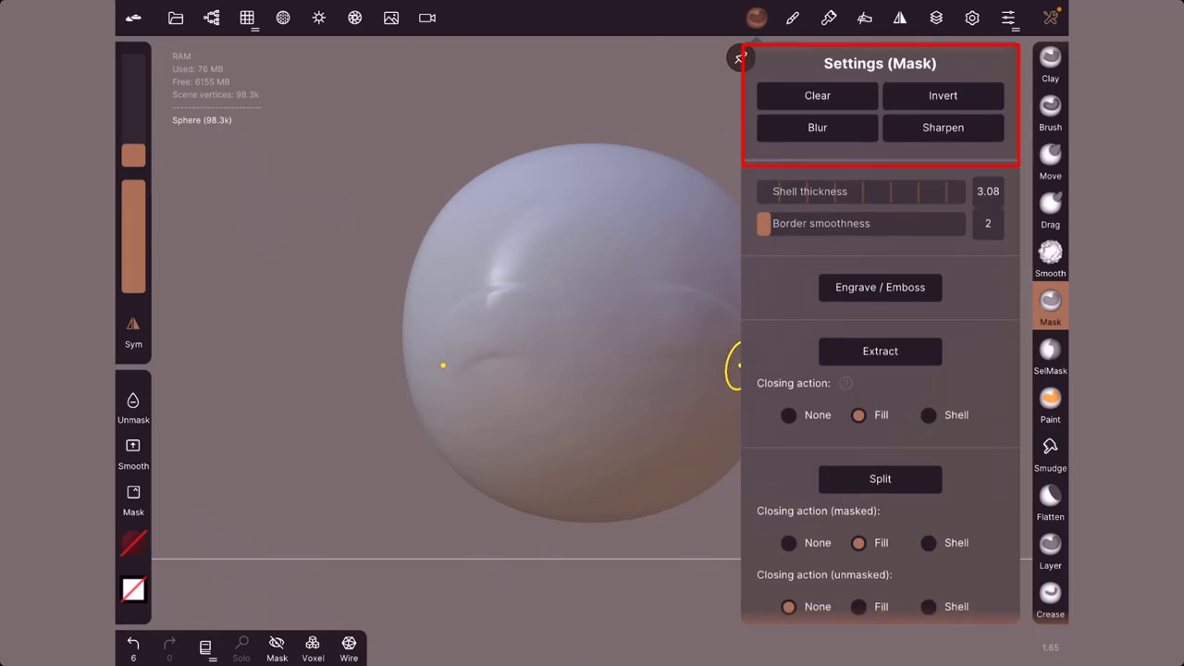
mouse_move(443, 366)
left_mouse_down()
mouse_move(542, 322)
mouse_move(443, 369)
left_mouse_up()
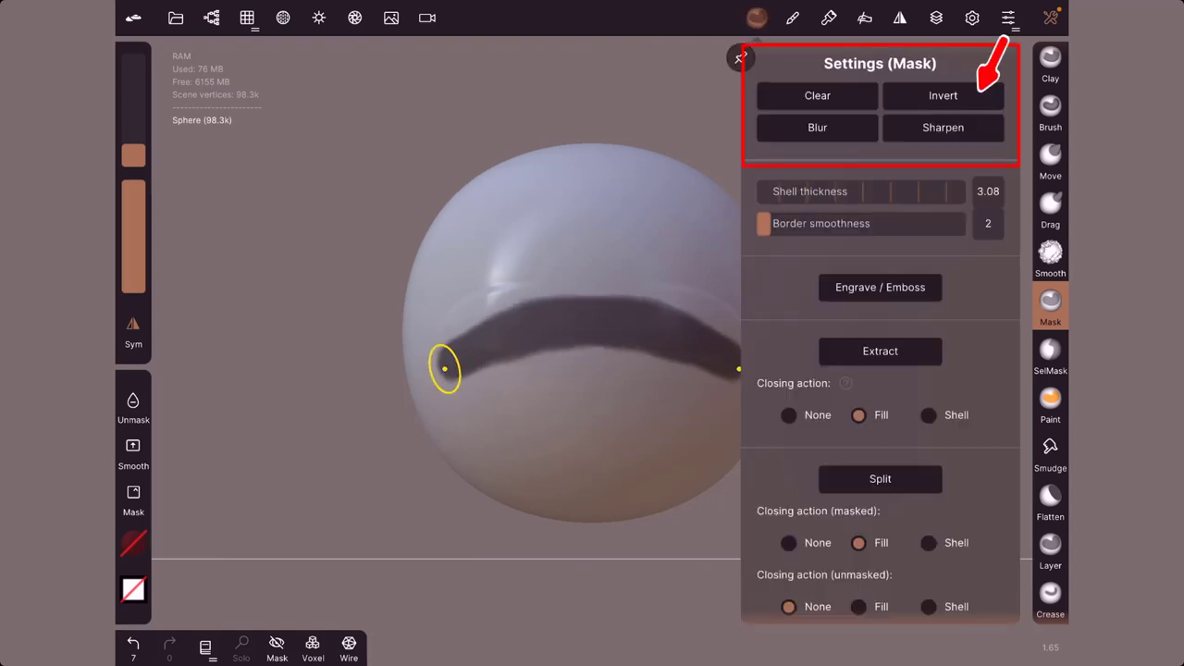
left_click(942, 96)
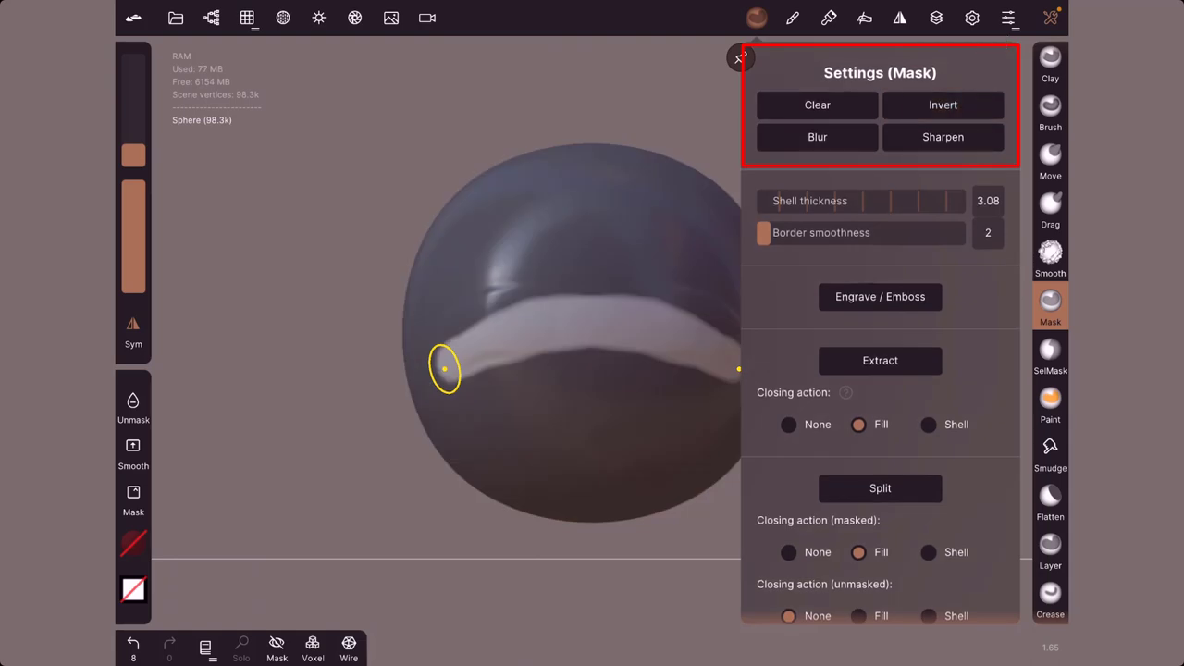
left_click(942, 105)
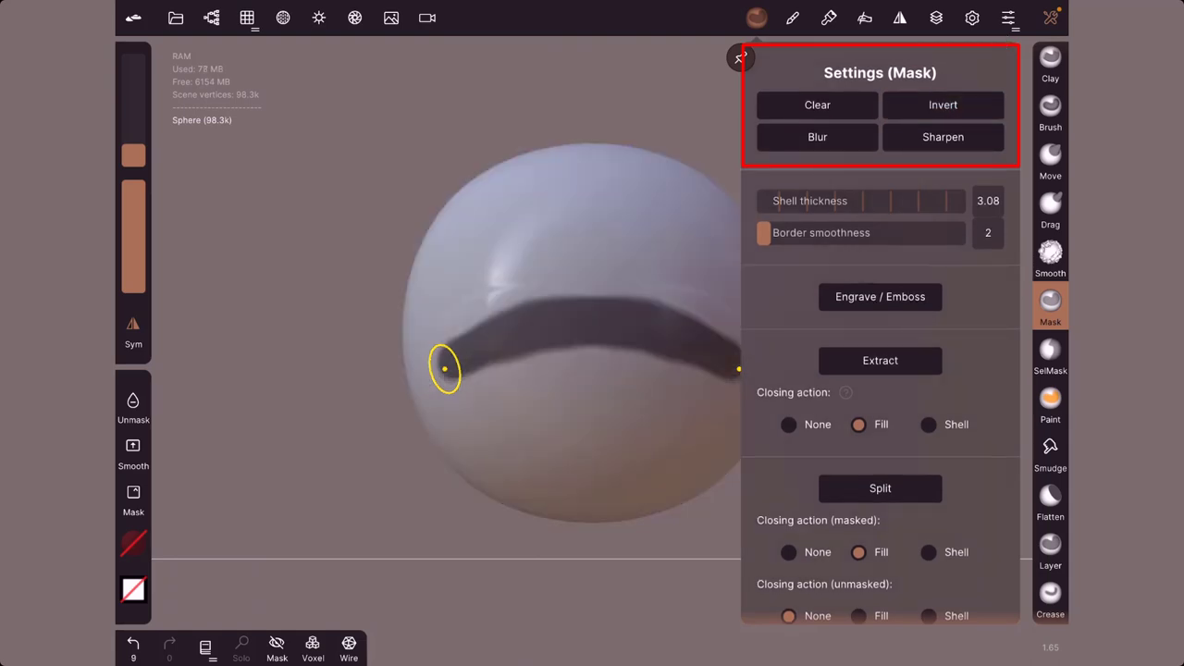
Blur the band's edge seven times, then sharpen it back to a crisp edge
left_click(817, 137)
left_click(818, 137)
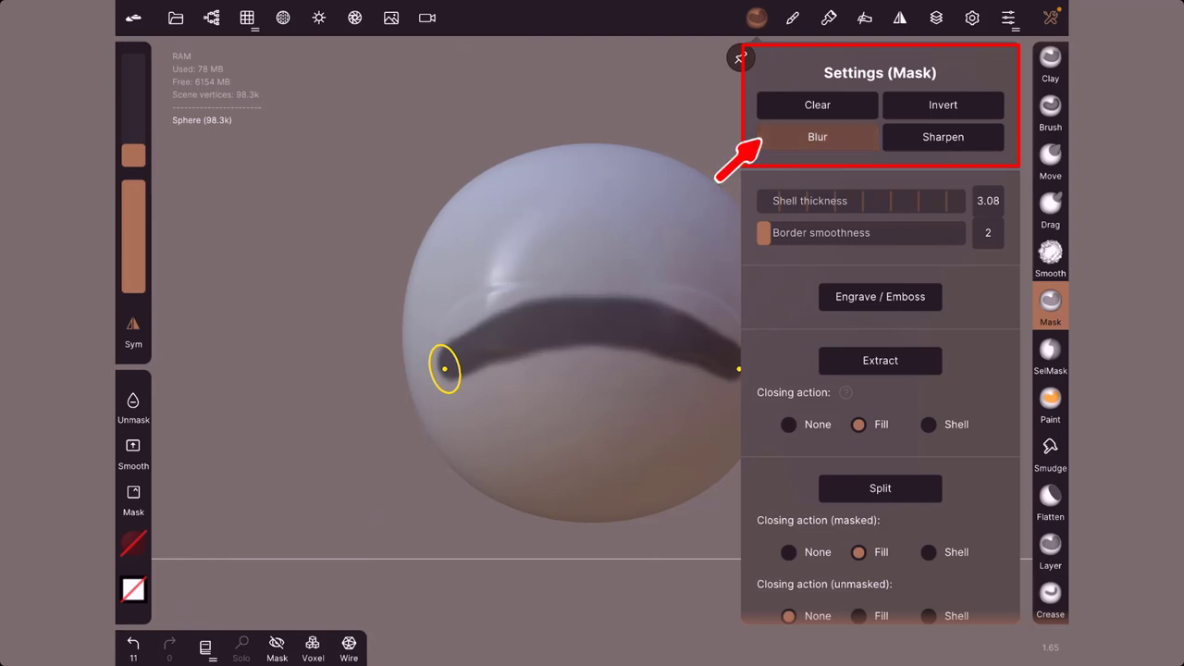
left_click(817, 137)
left_click(817, 137)
left_click(818, 137)
left_click(817, 137)
left_click(818, 137)
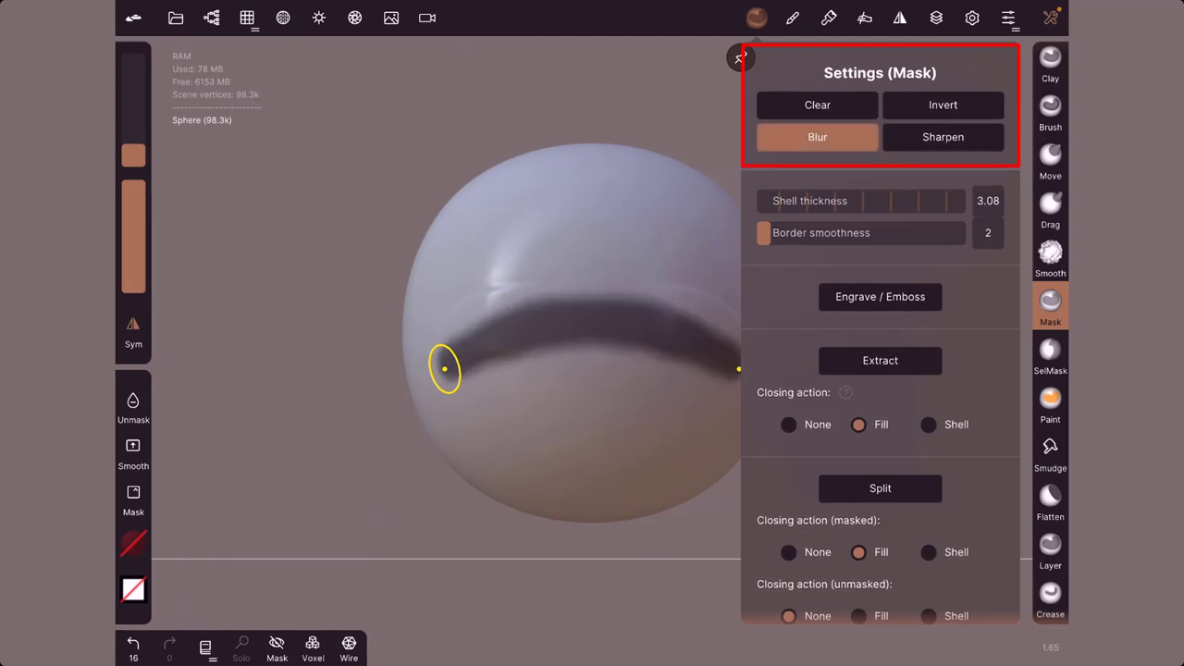
left_click(817, 136)
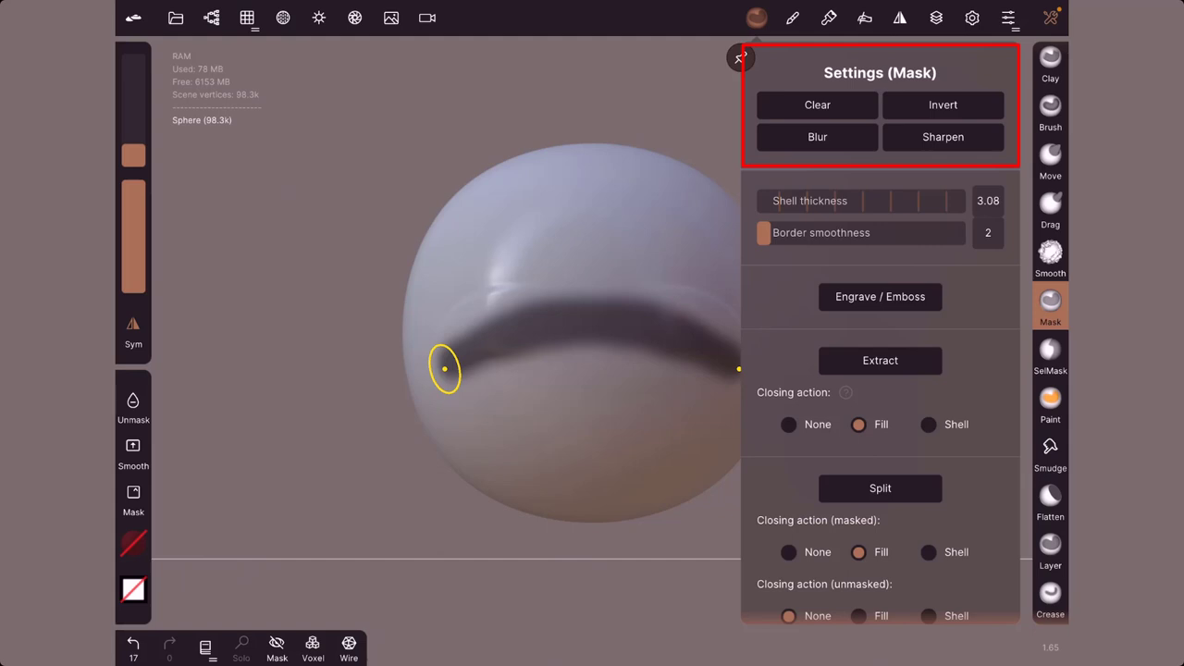
left_click(943, 137)
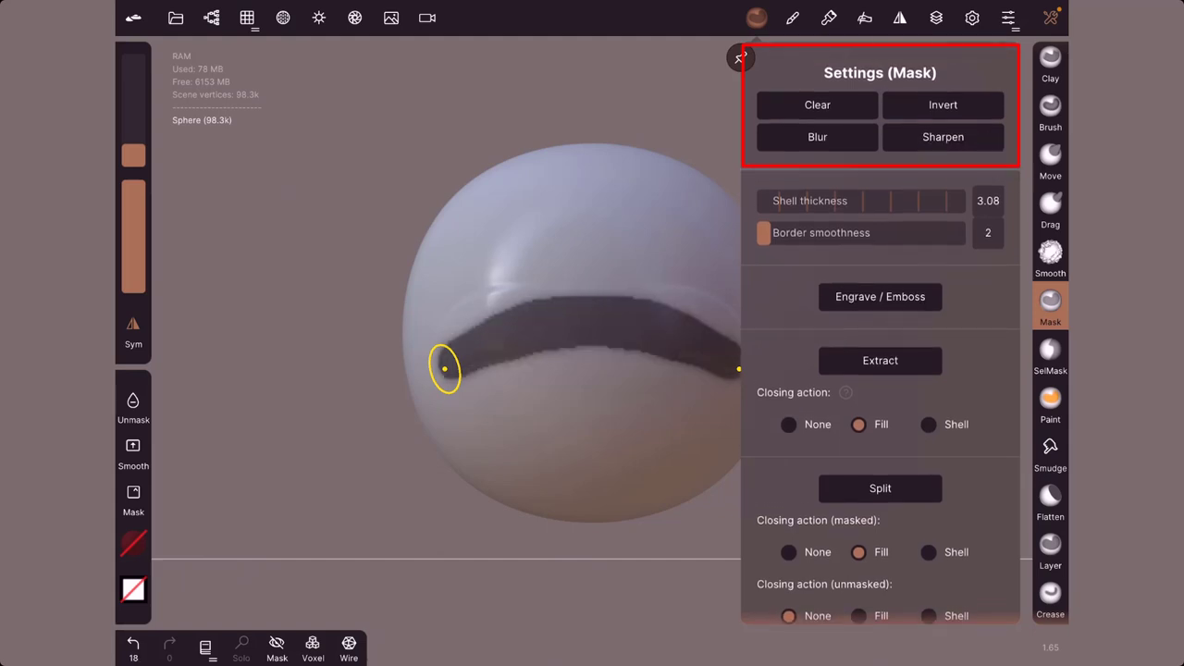
left_click(444, 368)
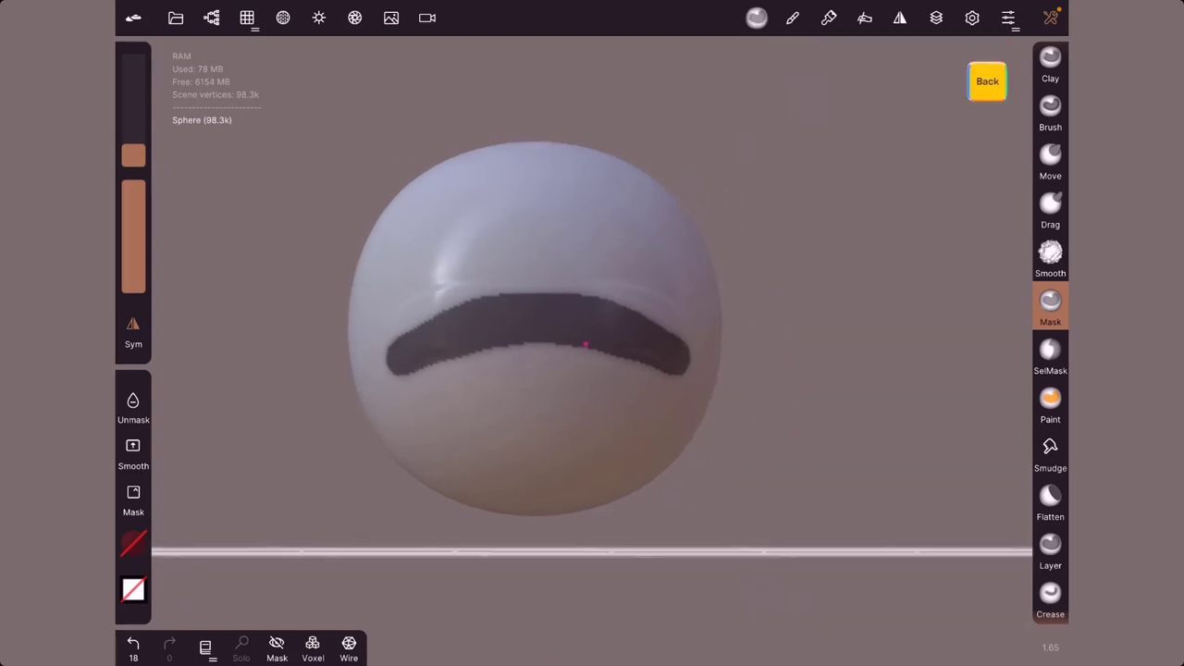
Orbit around the sphere to view its crisp-edged arched mask band
left_click_drag(592, 568, 460, 568)
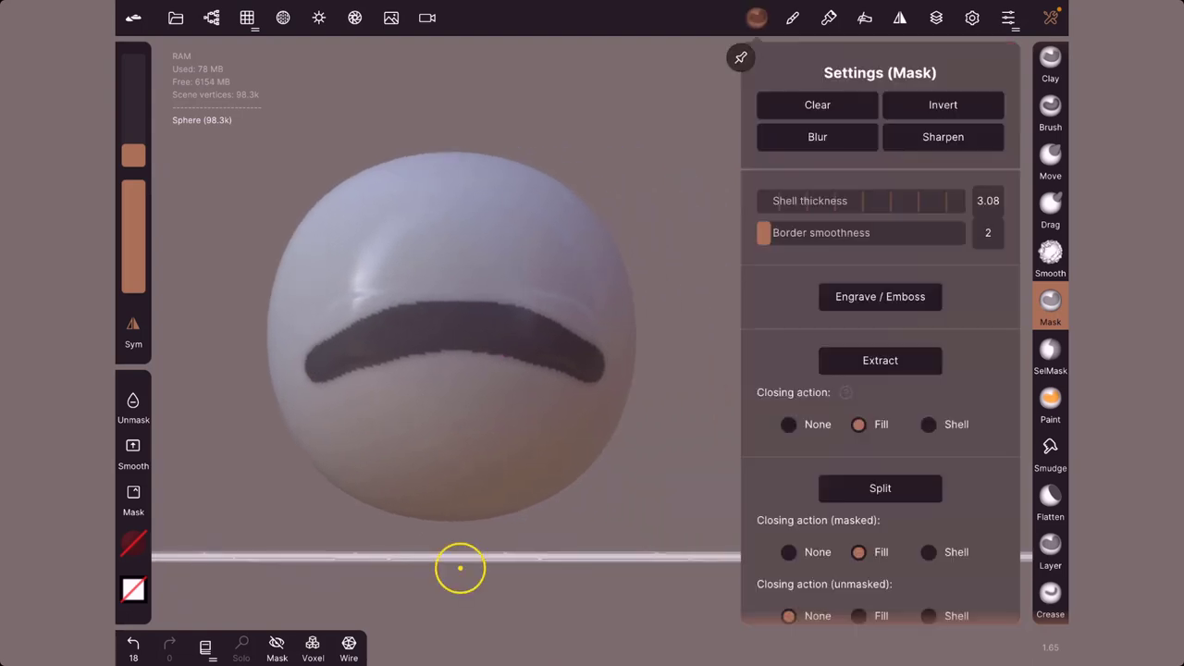
left_click_drag(460, 568, 676, 555)
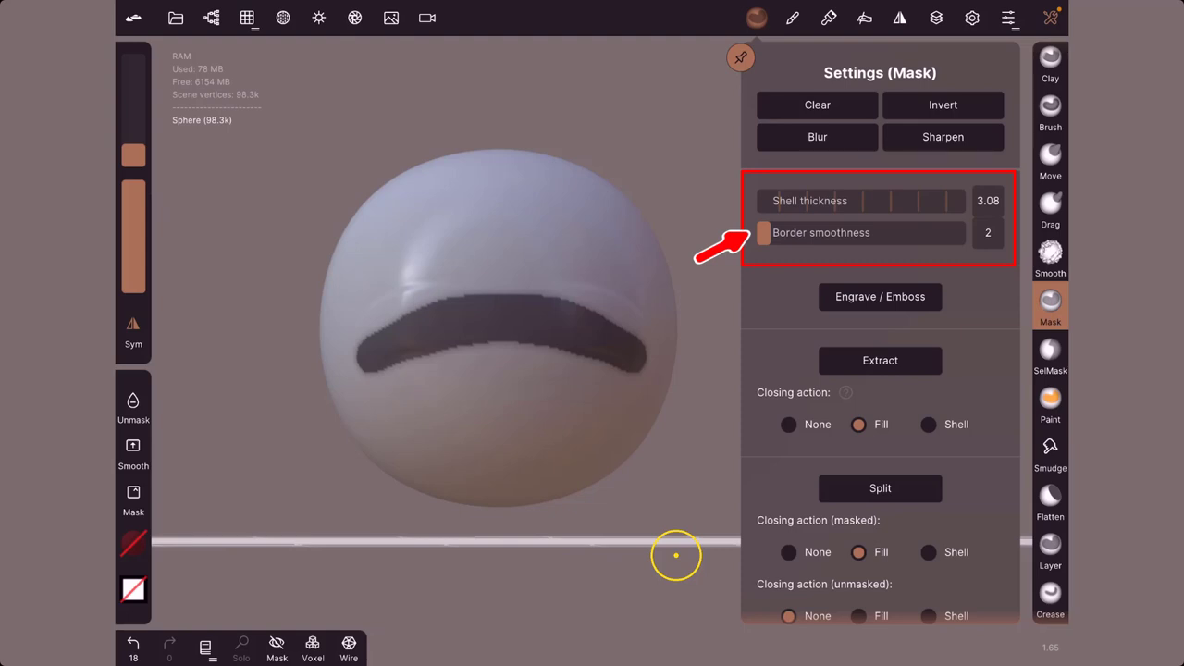
Extract the masked band as a separate curved Mesh and orbit around it with the sphere hidden
left_click(880, 296)
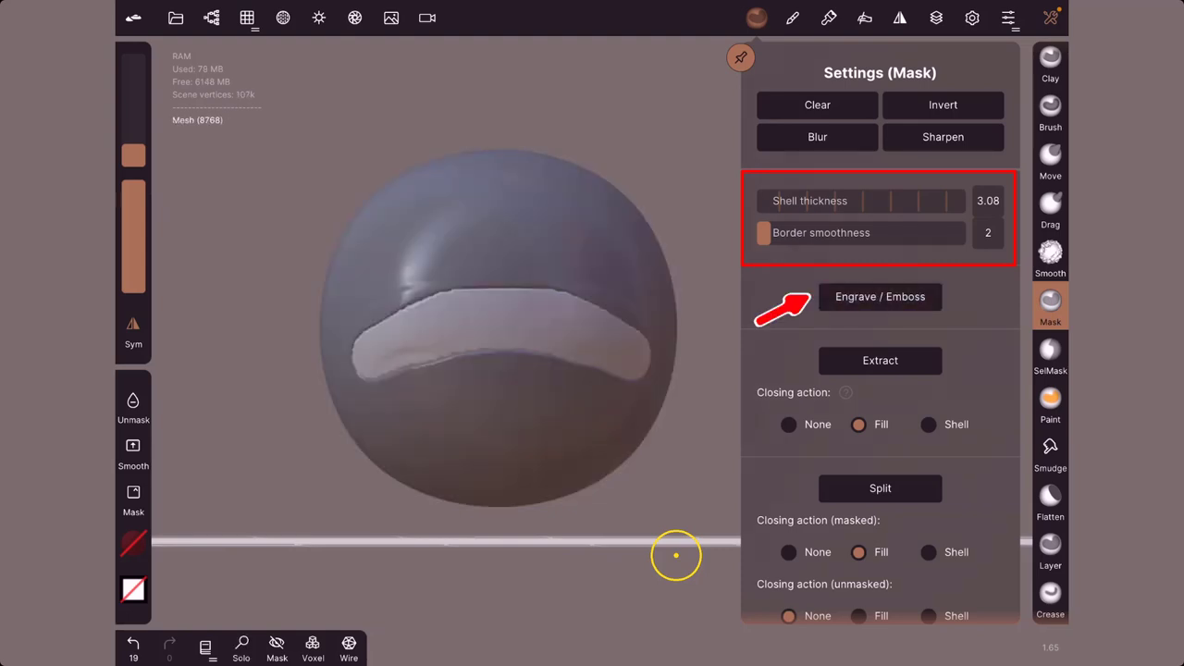
left_click_drag(676, 555, 708, 512)
left_click_drag(555, 518, 588, 482)
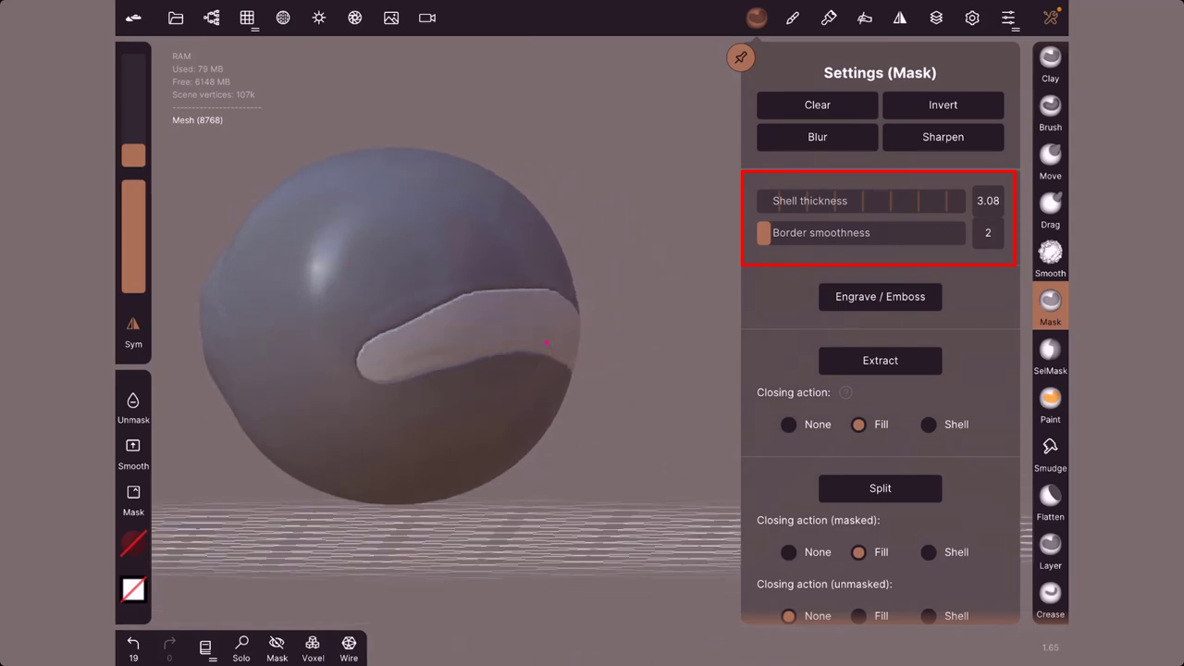
left_click(211, 18)
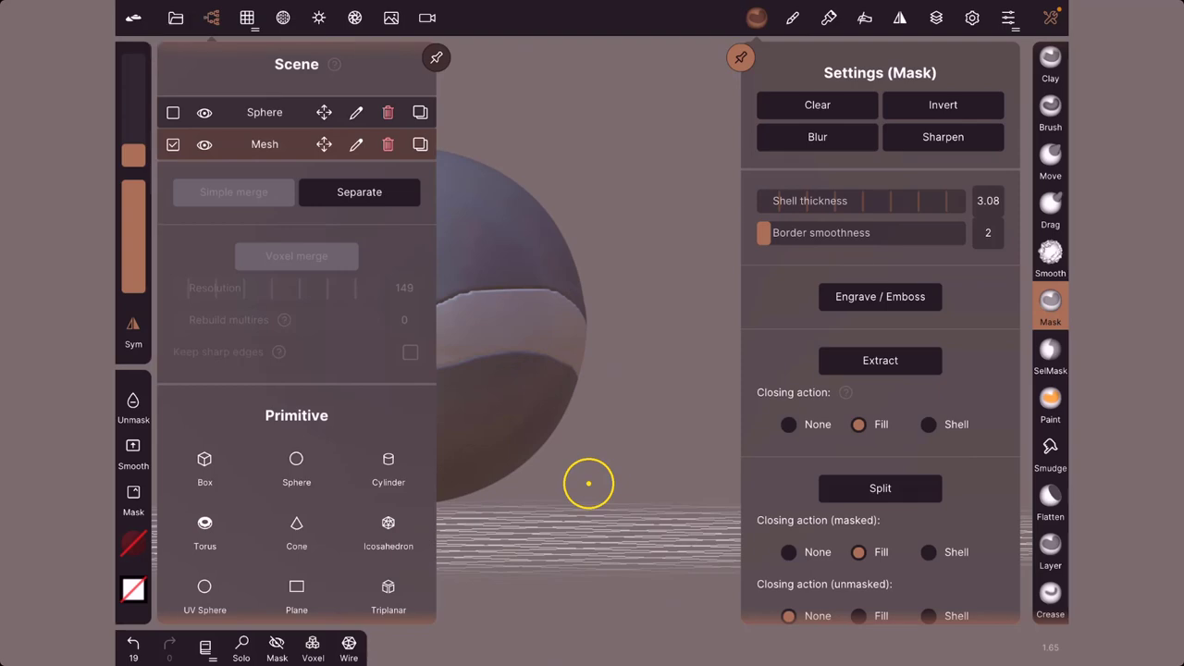
mouse_move(588, 483)
left_mouse_down()
mouse_move(684, 431)
mouse_move(547, 343)
mouse_move(422, 440)
left_mouse_up()
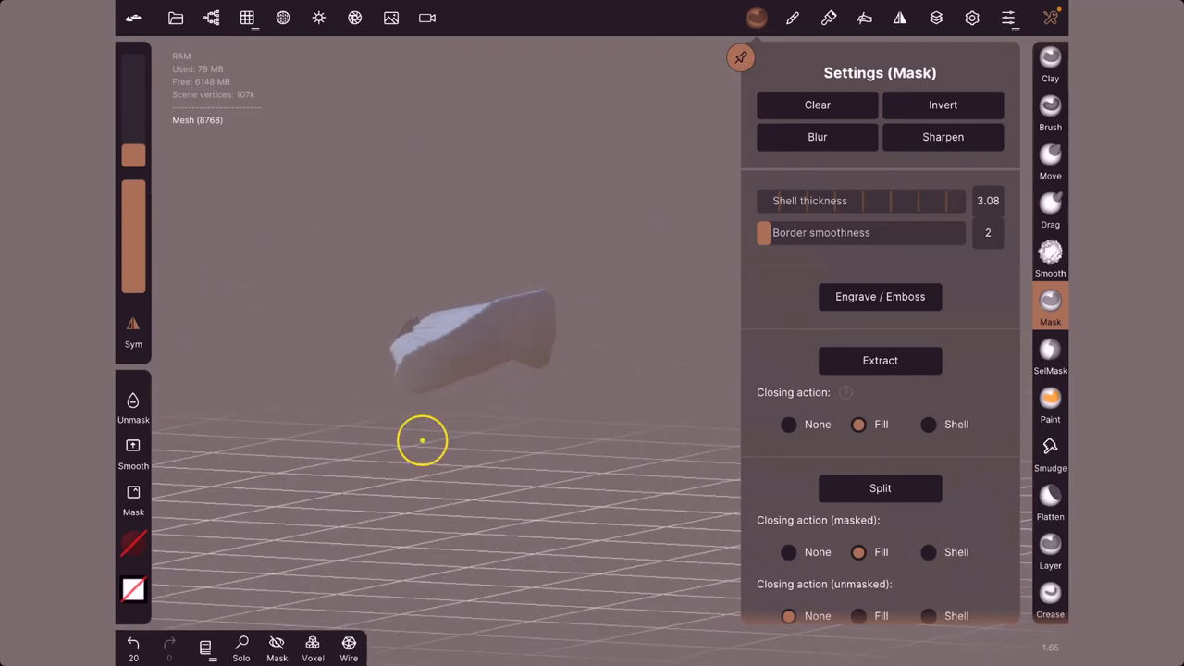
left_click_drag(422, 440, 318, 394)
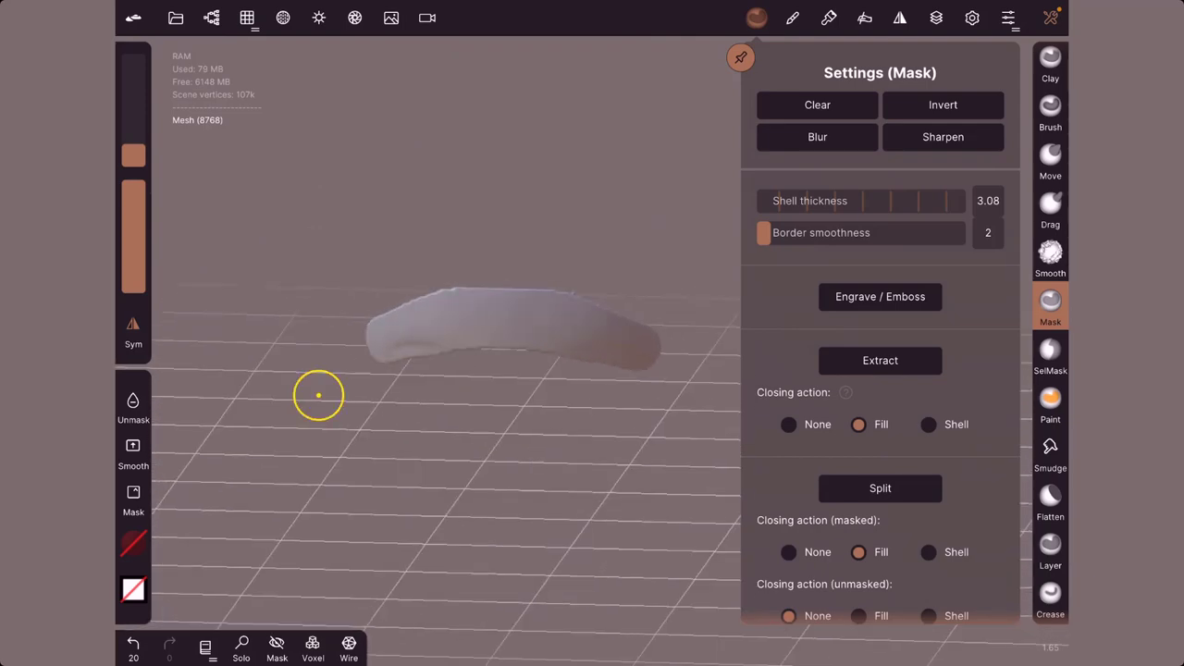
Undo to bring back the masked sphere and remove the extracted band
key("ctrl+z")
key("ctrl+z")
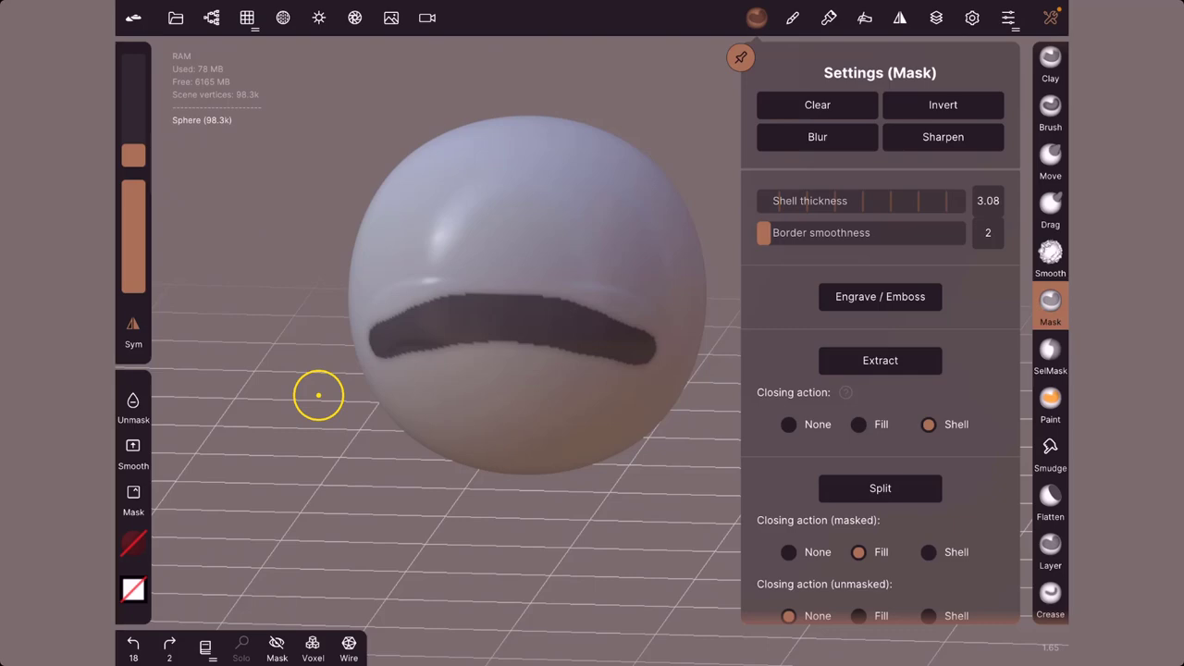
Re-extract the band as a thinner shell at thickness 0.966, leaving Sphere and Mesh in the scene
left_click(879, 360)
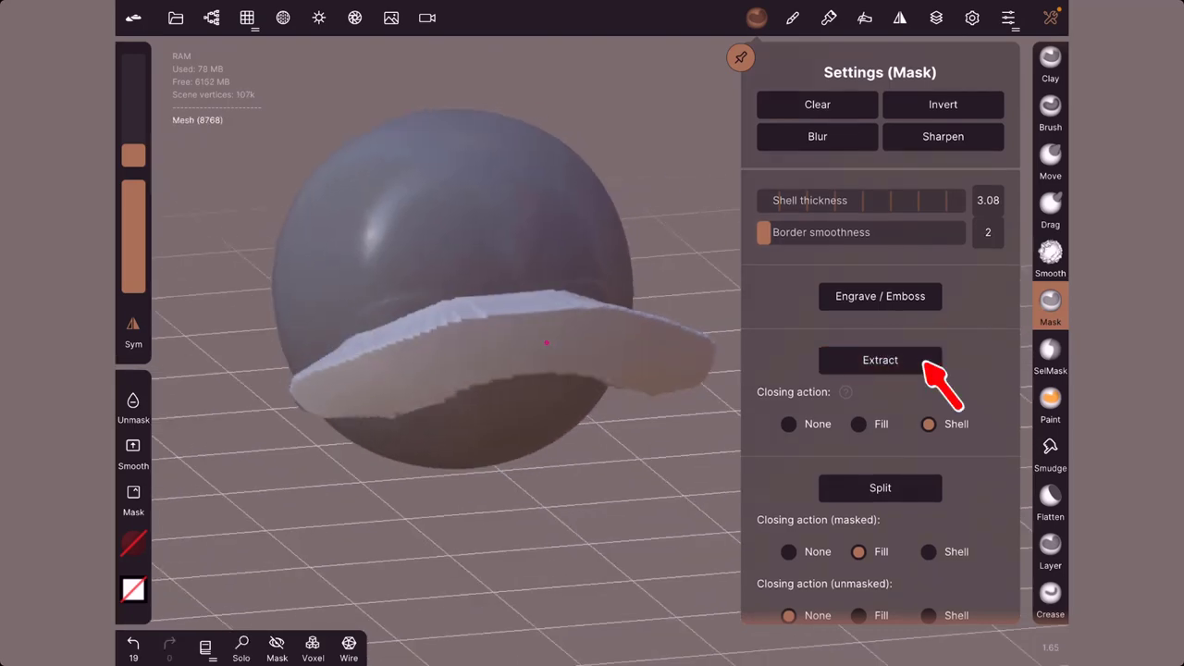
mouse_move(318, 395)
left_mouse_down()
mouse_move(545, 342)
mouse_move(566, 508)
left_mouse_up()
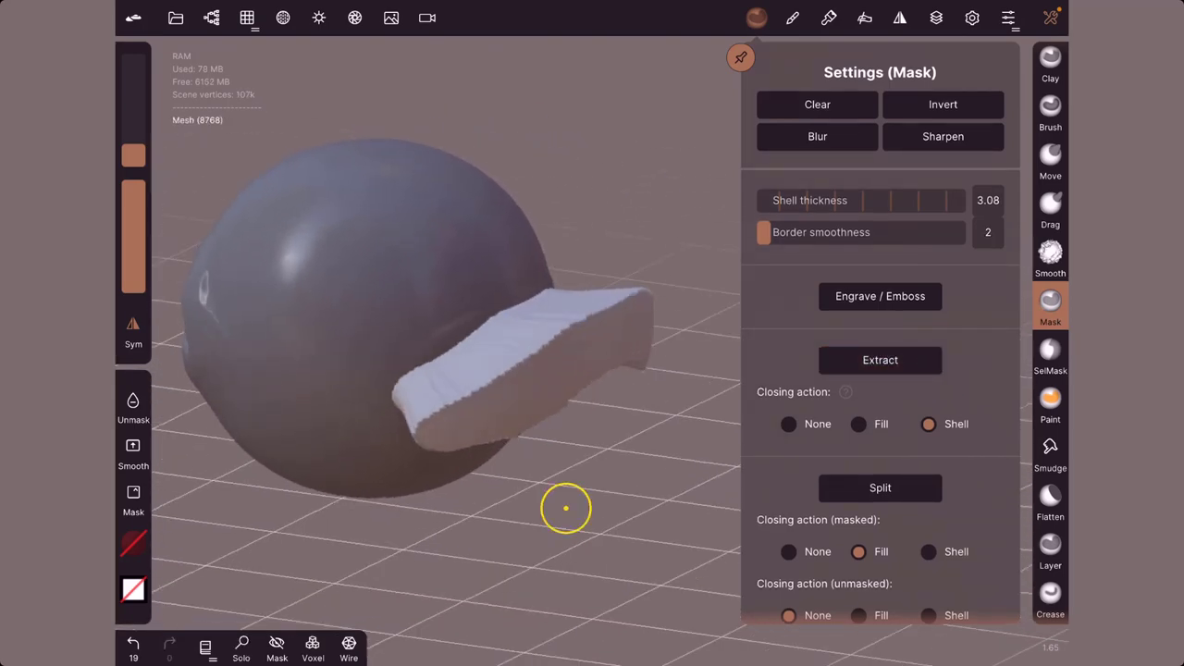
key("ctrl+z")
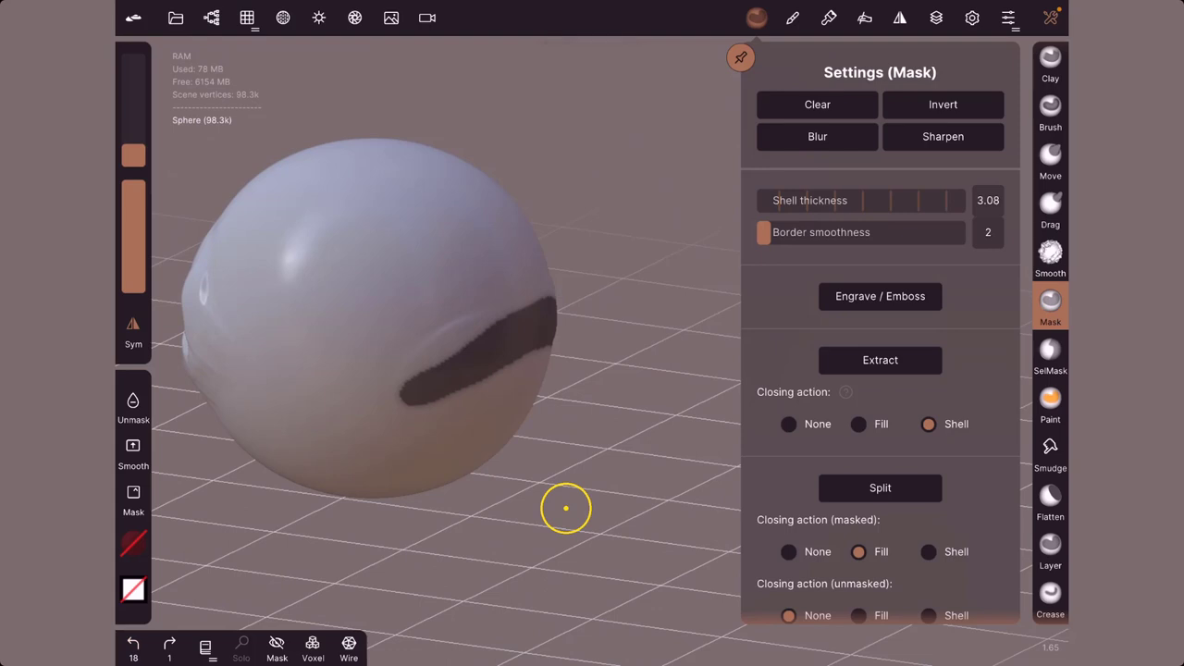
left_click_drag(860, 197, 814, 197)
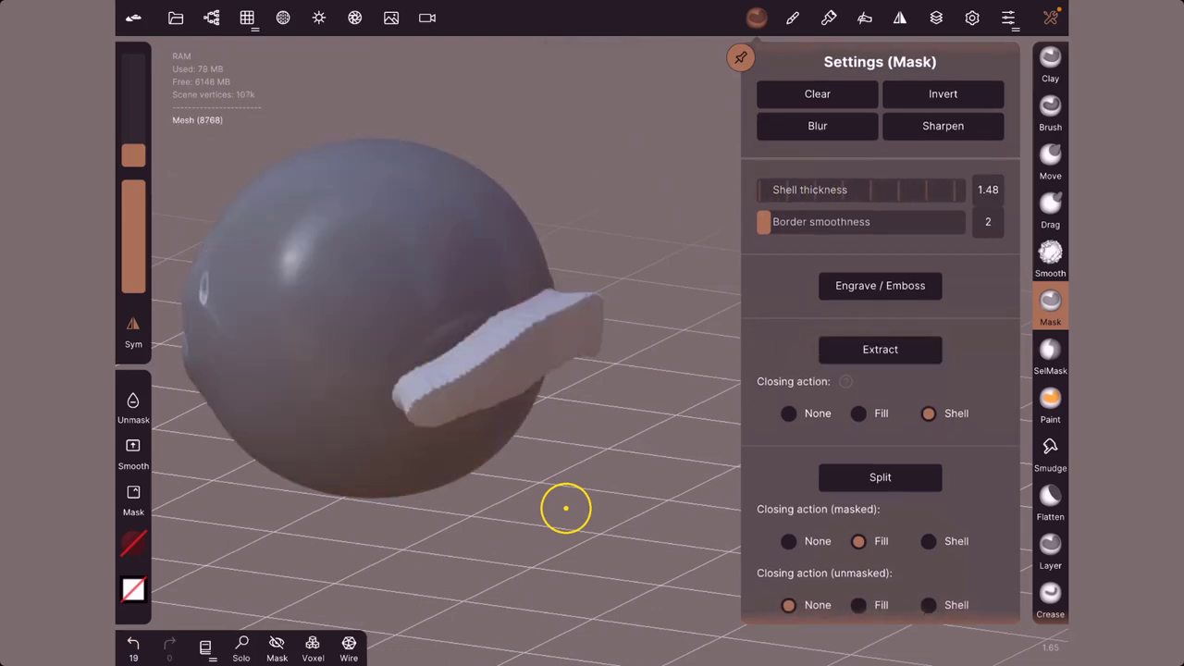
key("ctrl+z")
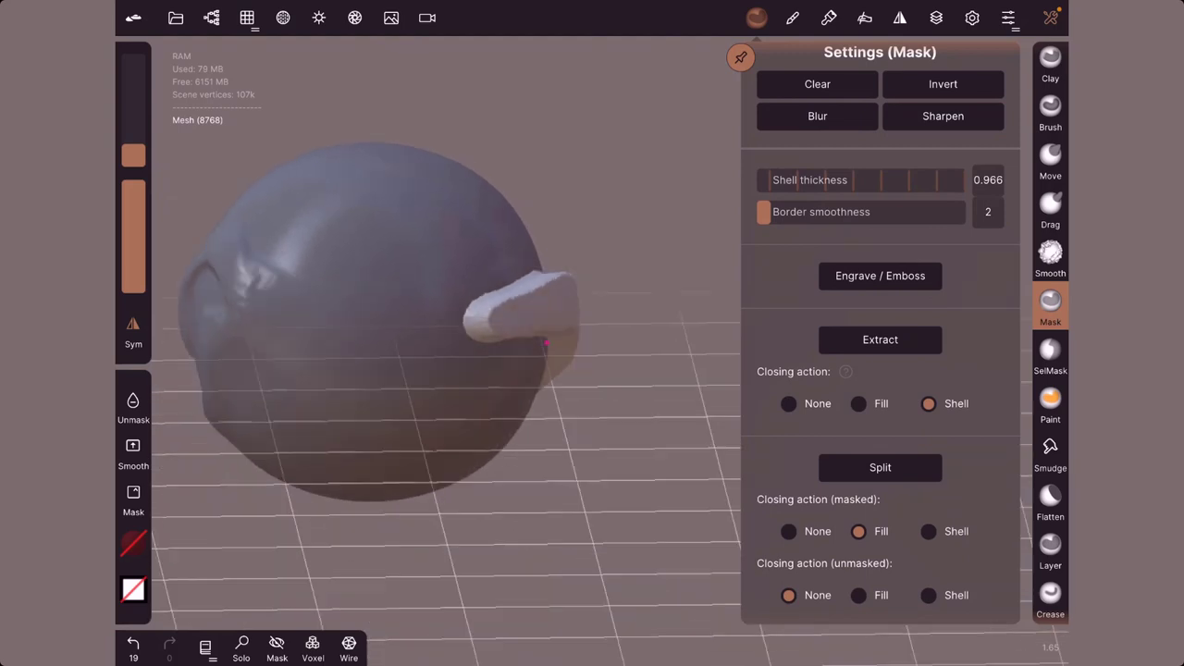
left_click_drag(545, 342, 636, 471)
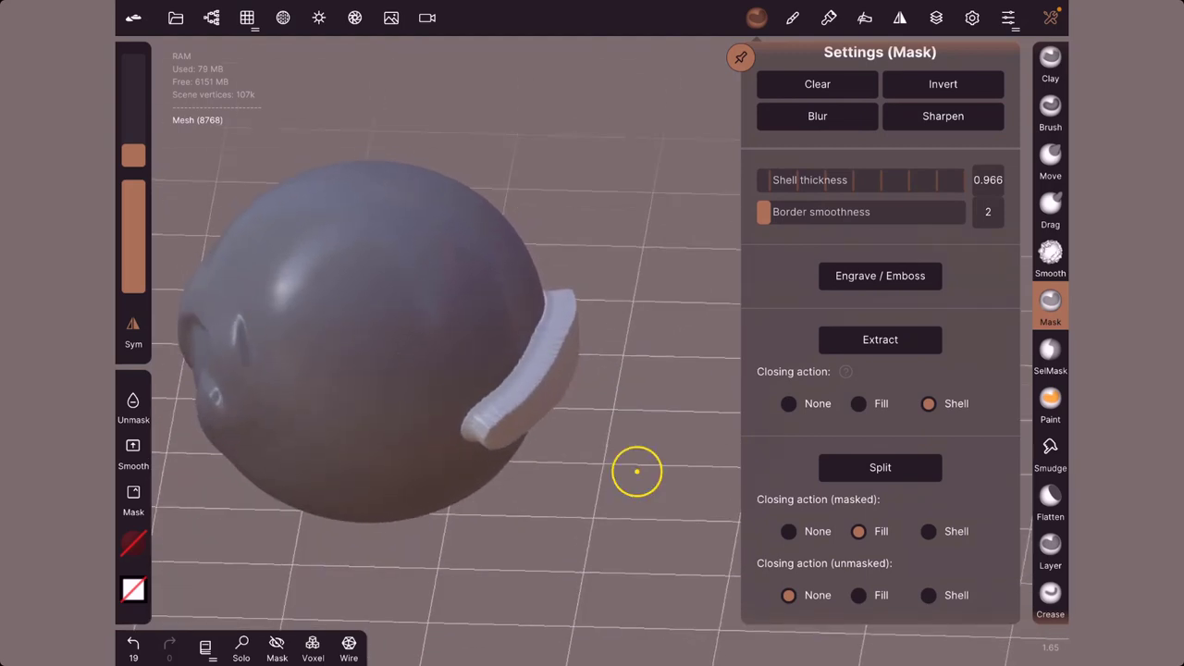
left_click(211, 18)
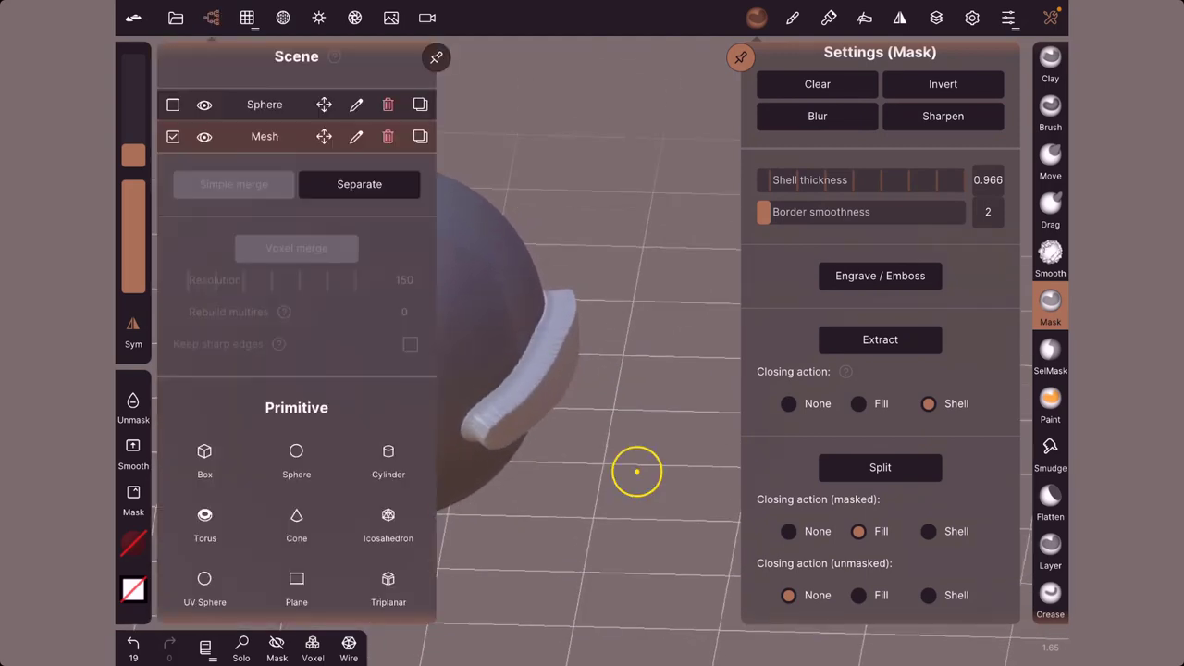
Hide the Sphere briefly to orbit around the thin shell alone, then restore it
left_click(204, 105)
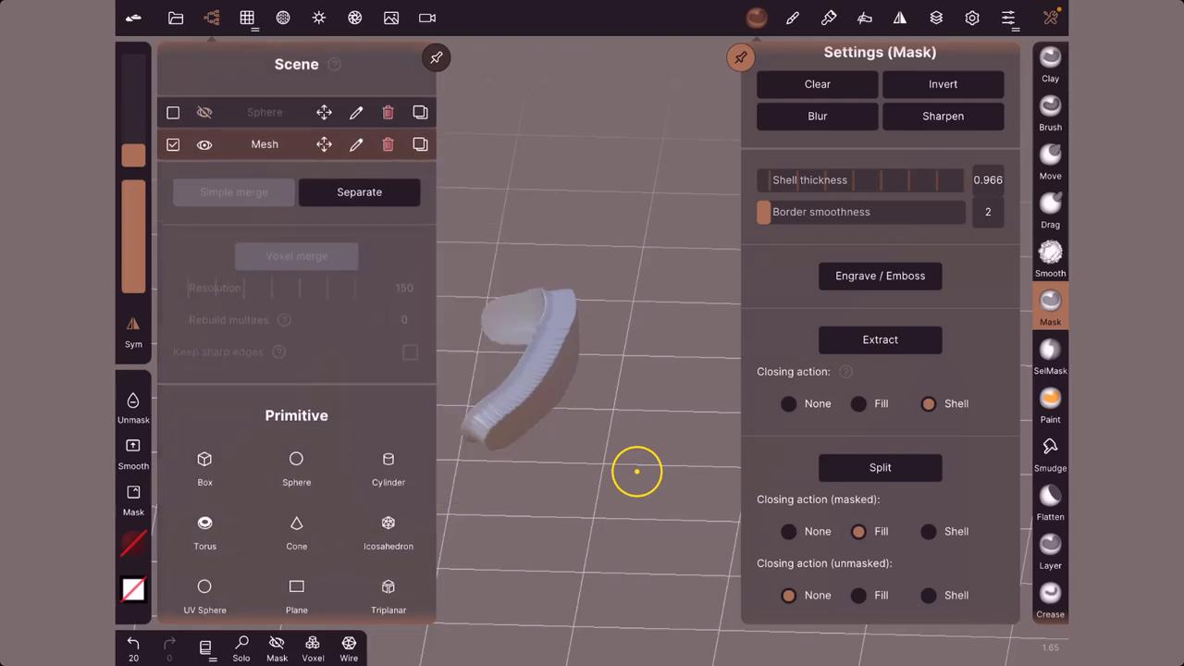
mouse_move(636, 471)
left_mouse_down()
mouse_move(545, 342)
mouse_move(457, 468)
left_mouse_up()
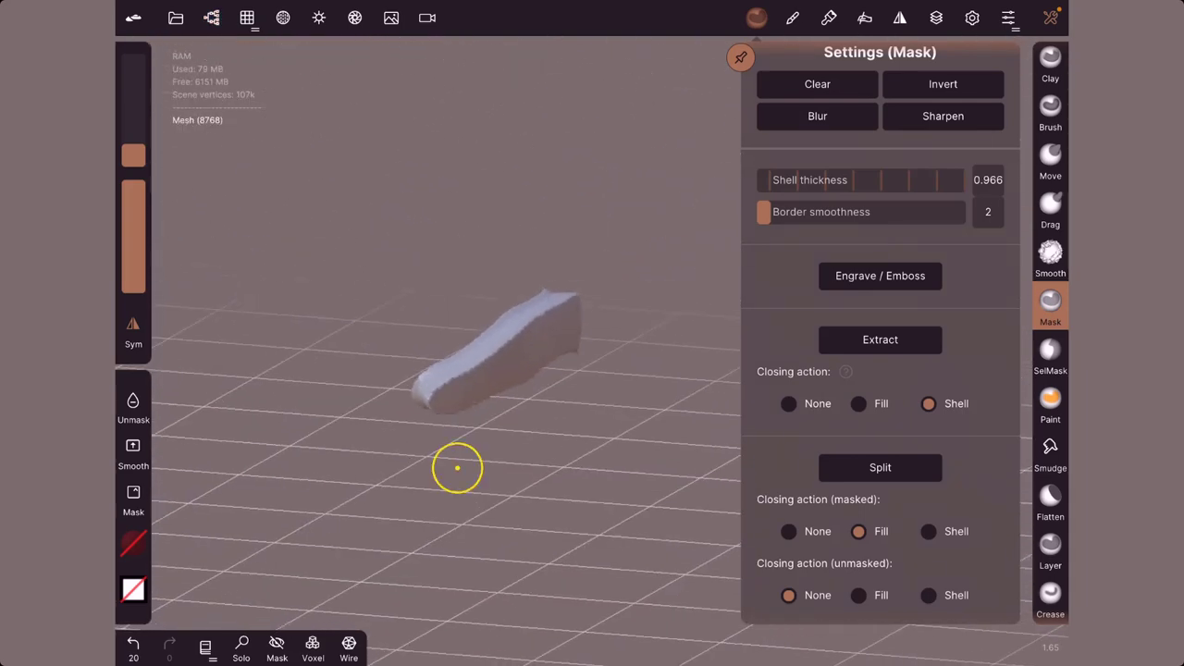
key("ctrl+z")
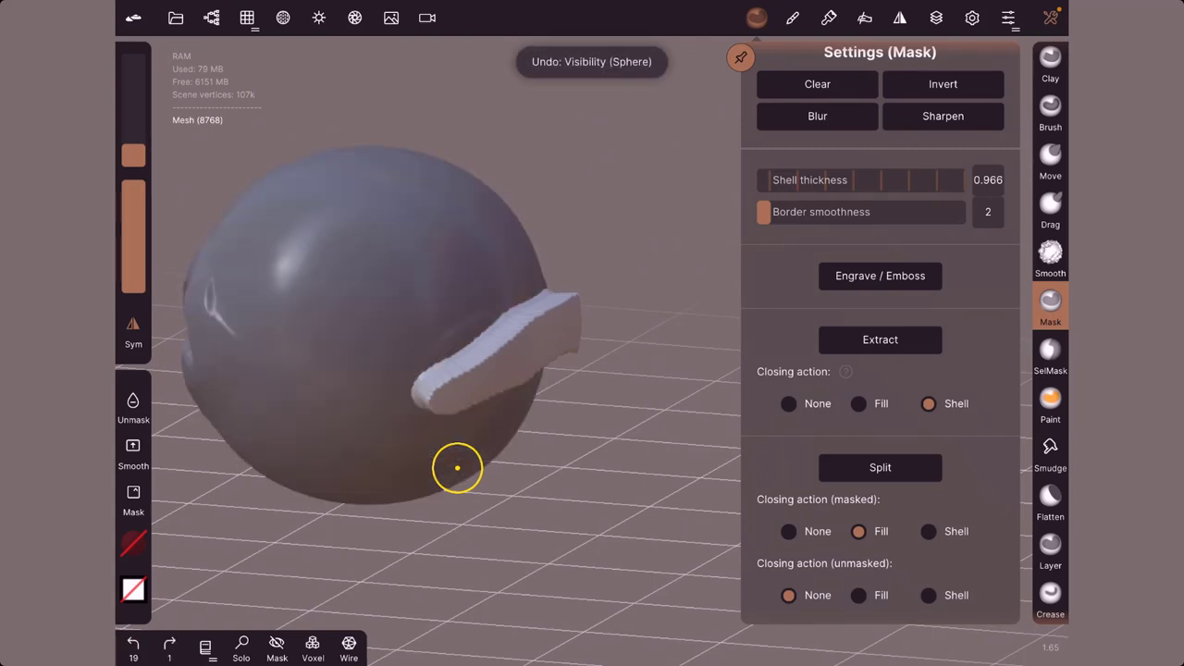
Start a new scene, delete its default Sphere, and add a 32-division Box primitive
key("ctrl+o")
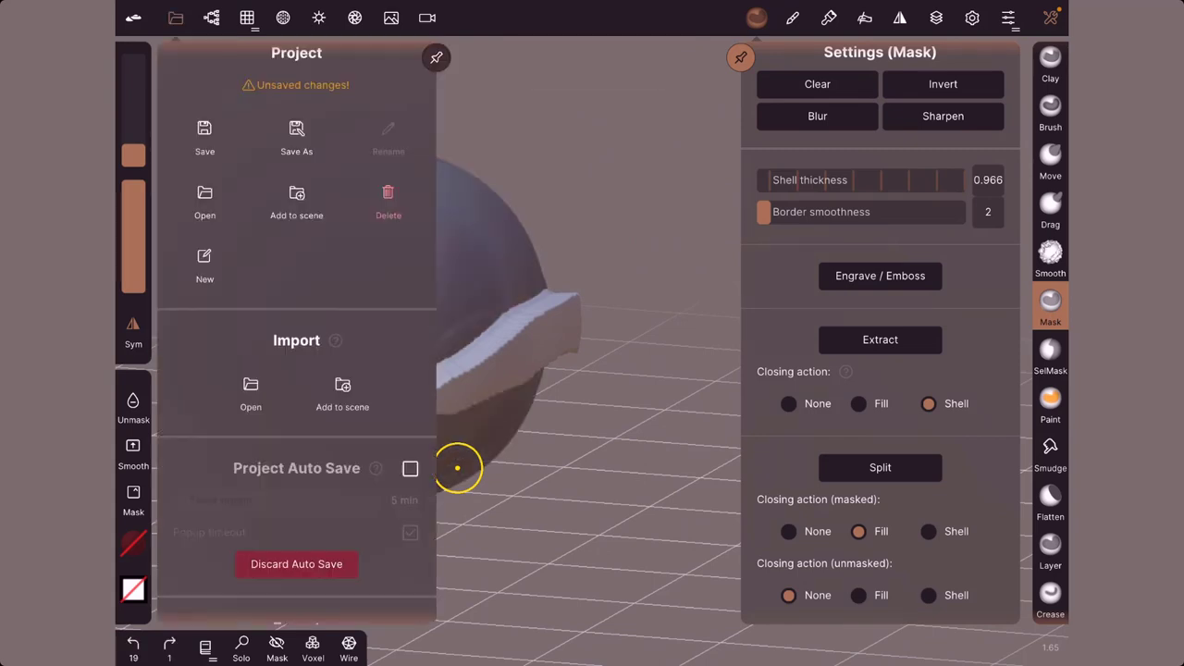
key("ctrl+n")
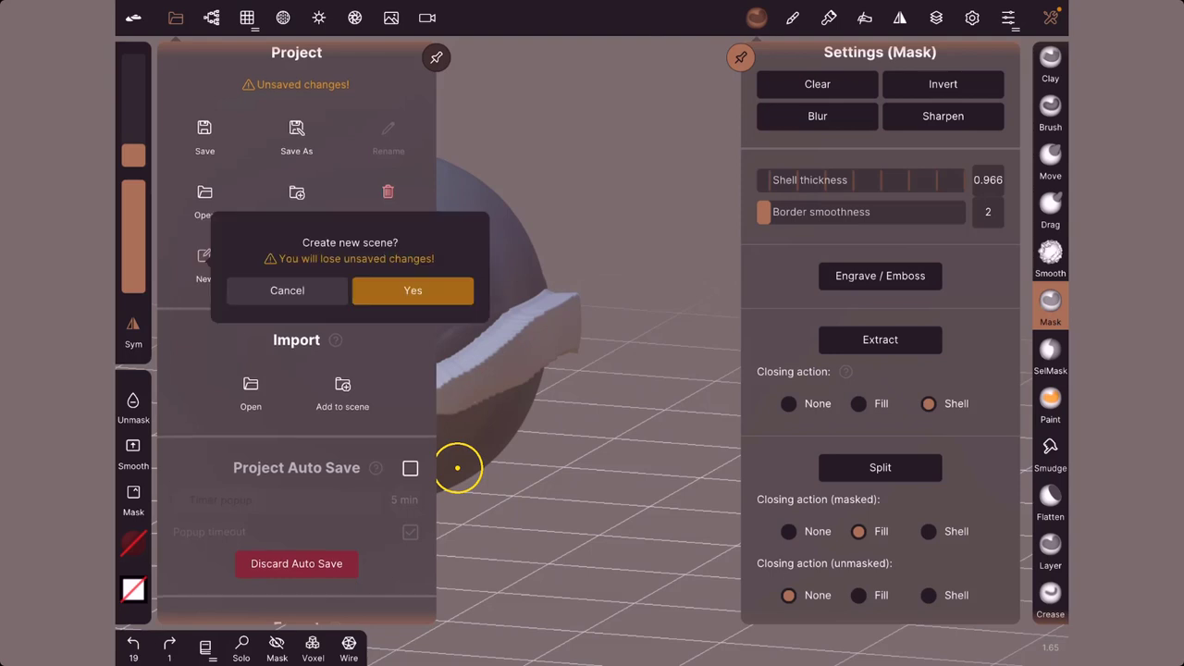
key("Return")
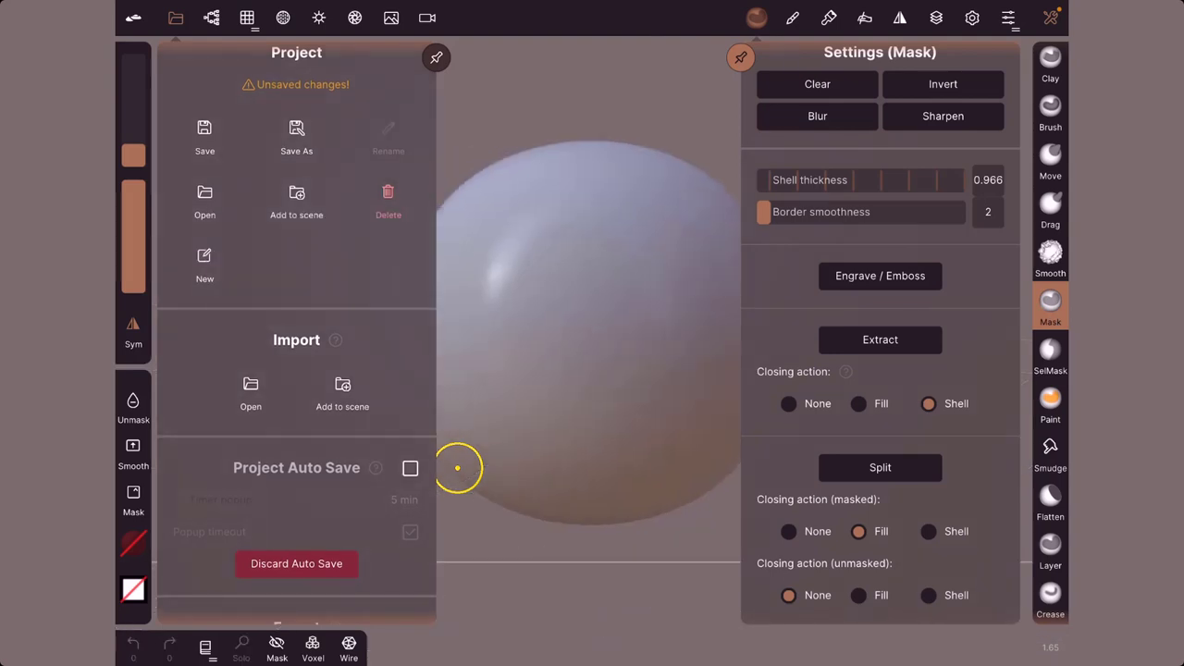
key("o")
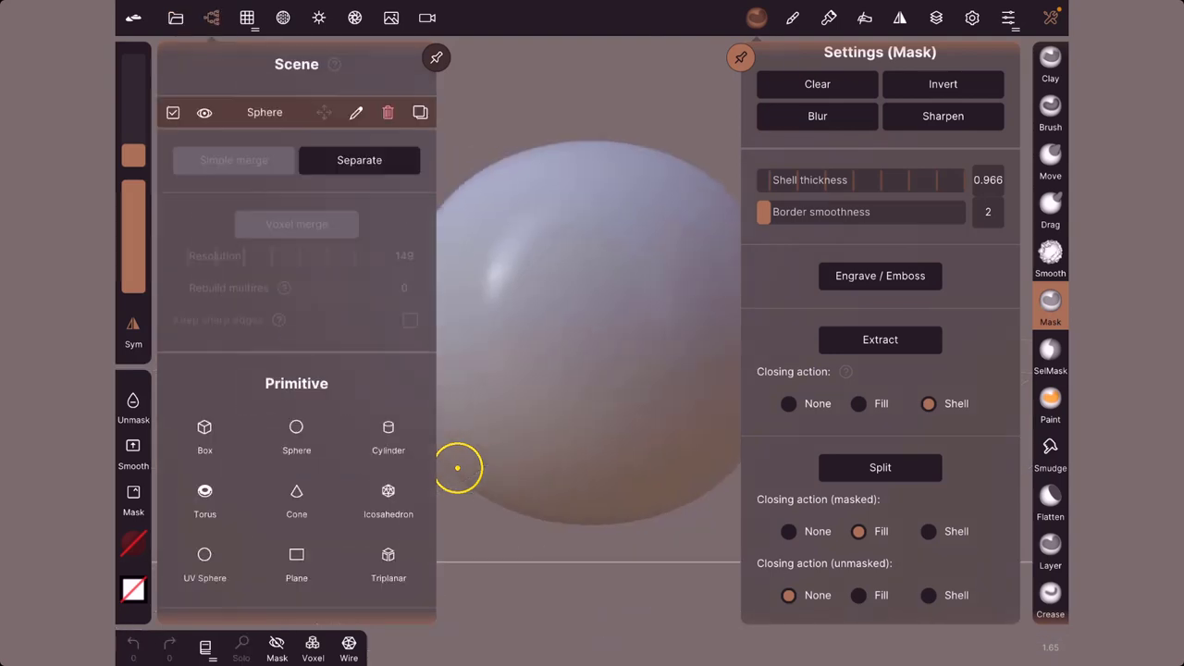
key("Delete")
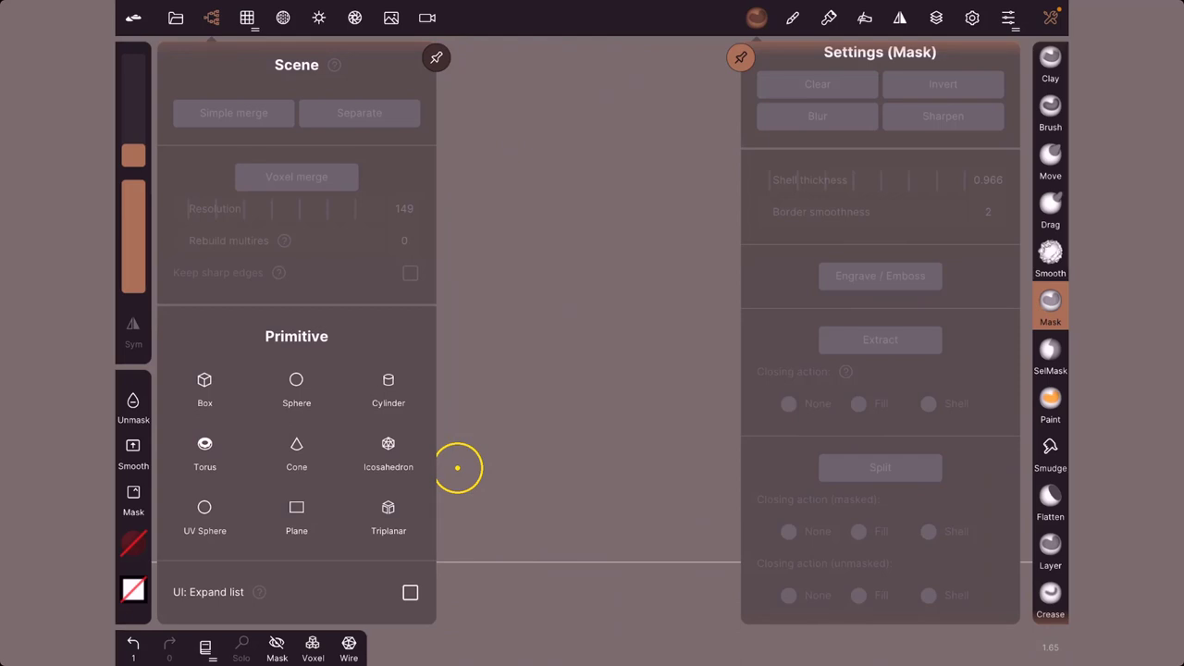
left_click(204, 379)
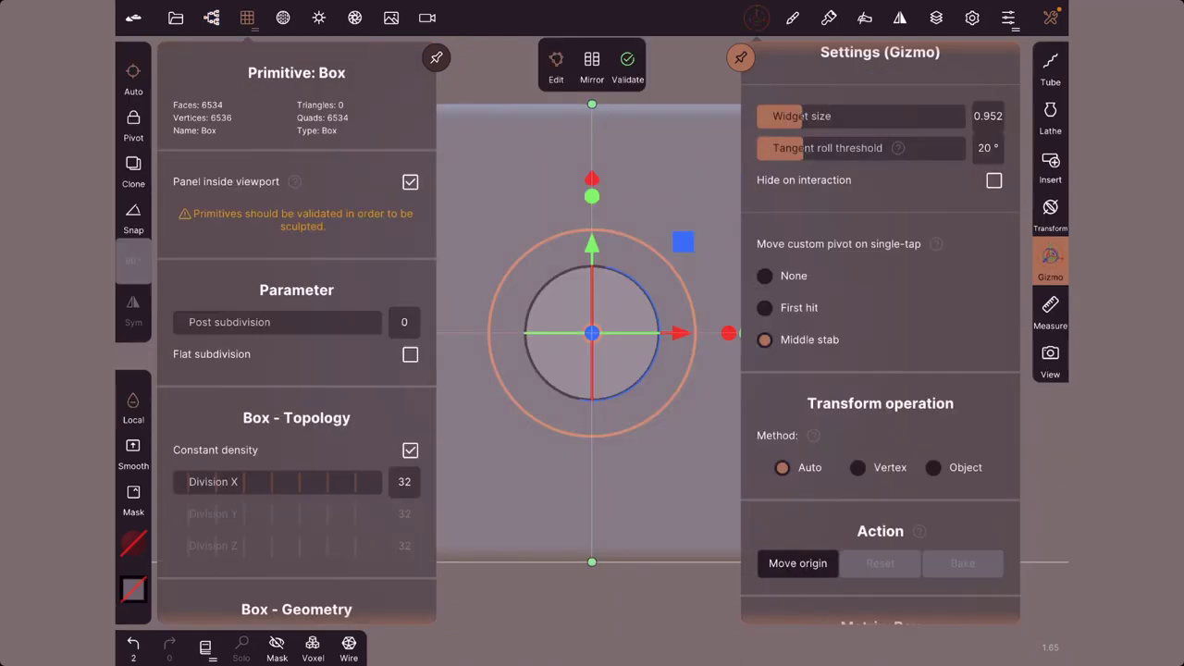
Try the box at subdivision 3 with wireframe on, then set subdivision back to 0
left_click(251, 321)
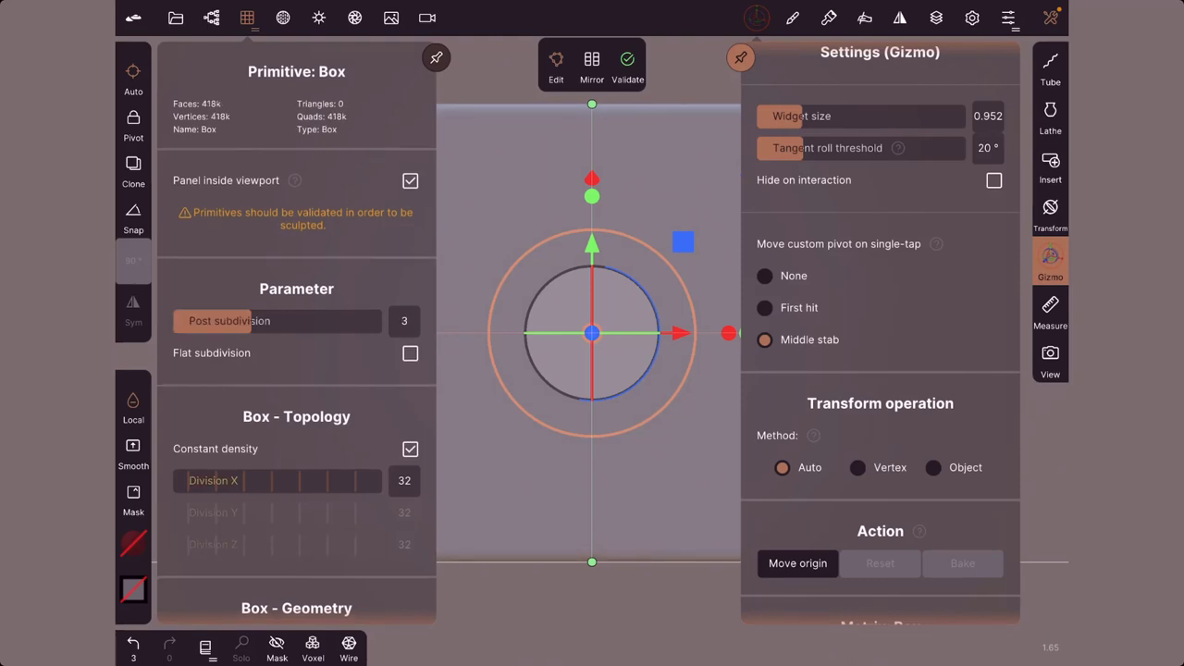
left_click_drag(648, 463, 722, 518)
left_click(348, 644)
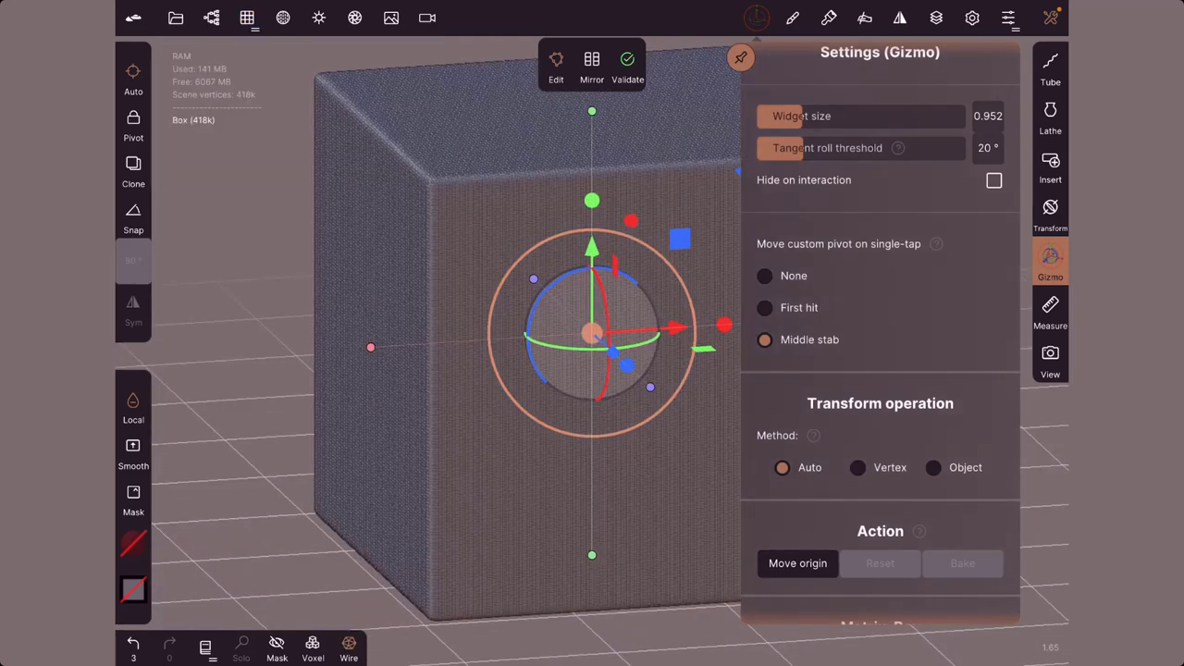
left_click(247, 17)
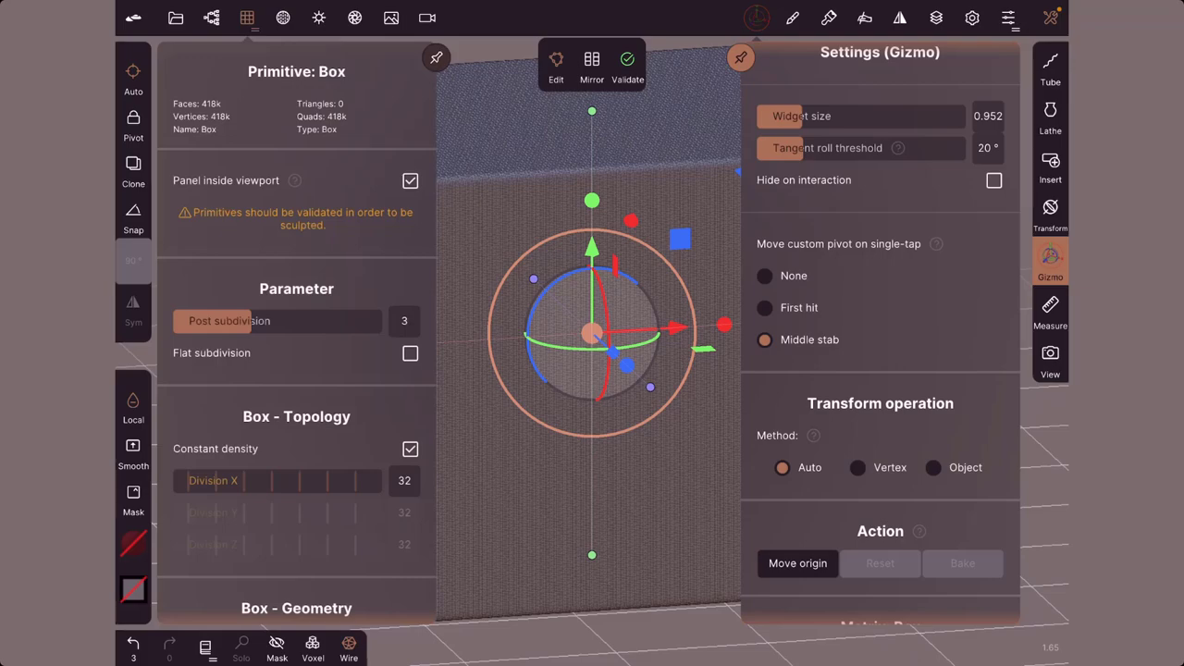
left_click(178, 320)
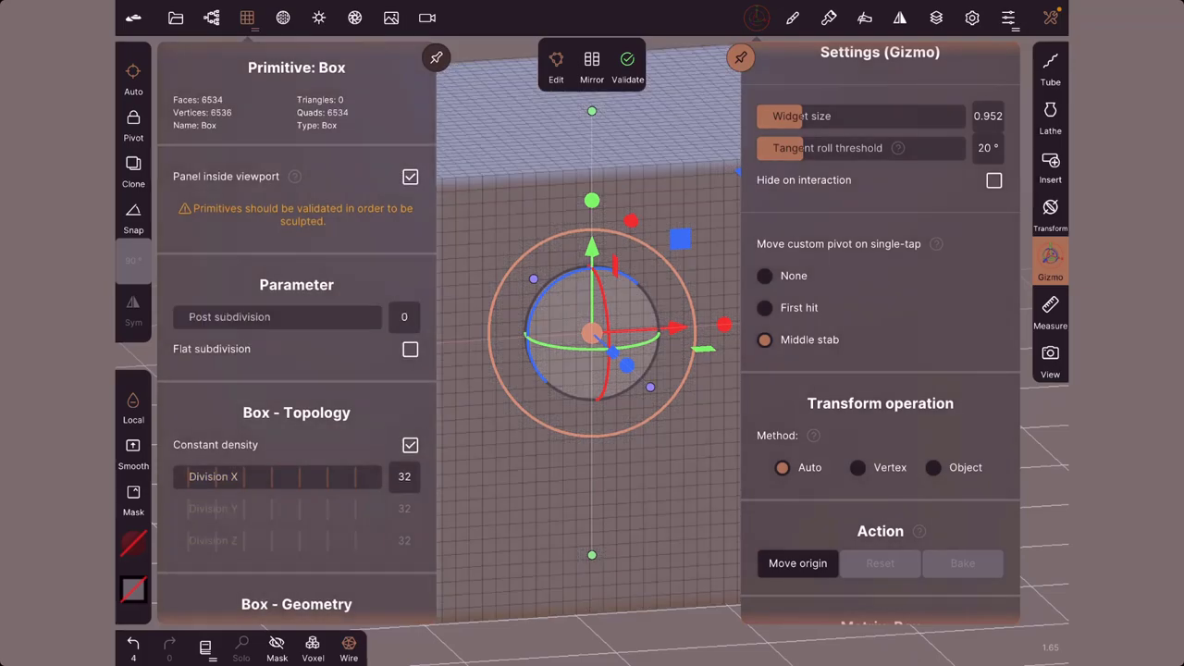
Validate the box into a 6534-face sculptable mesh and switch to the Mask brush
left_click(627, 65)
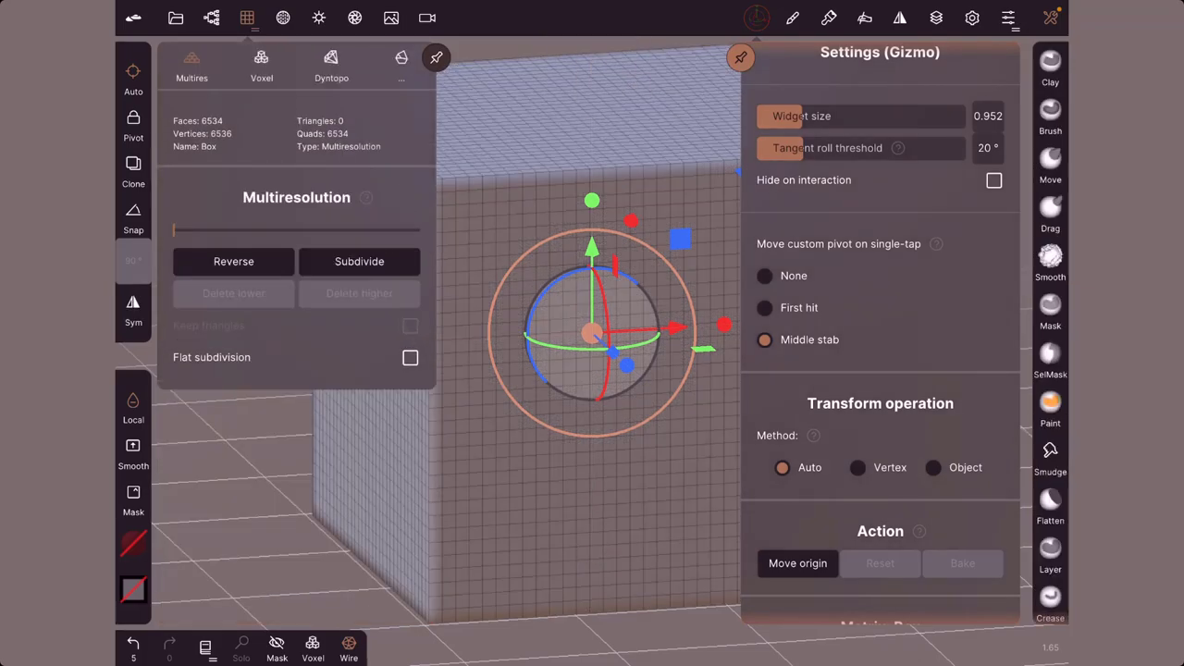
left_click(246, 17)
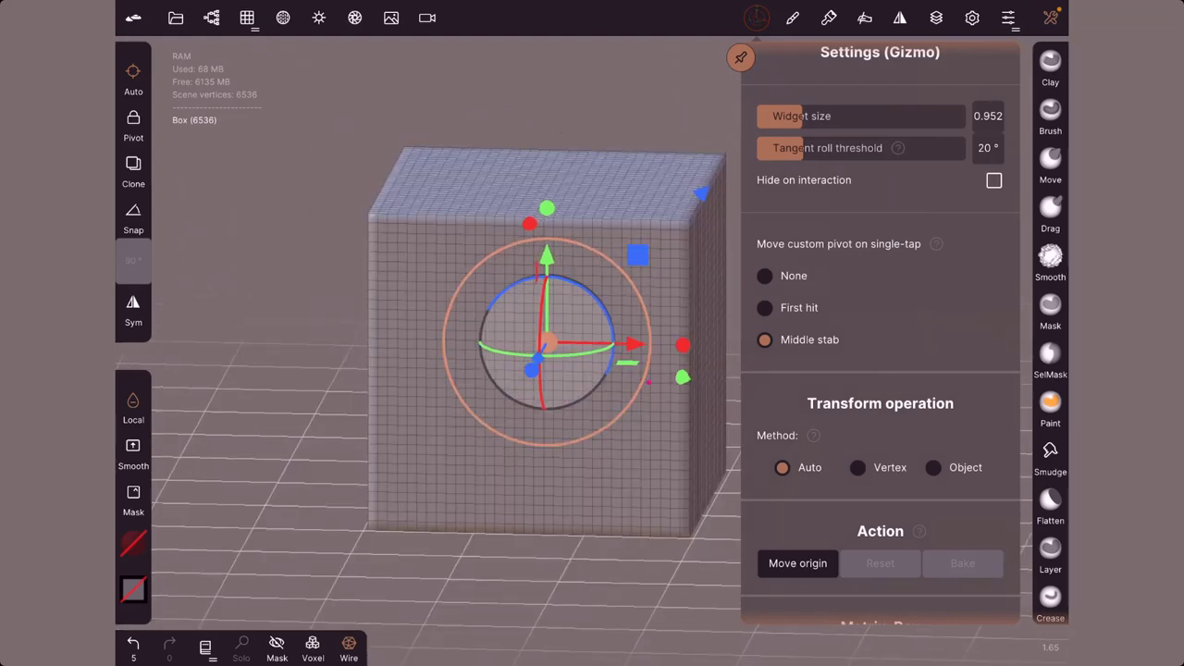
left_click_drag(277, 435, 189, 423)
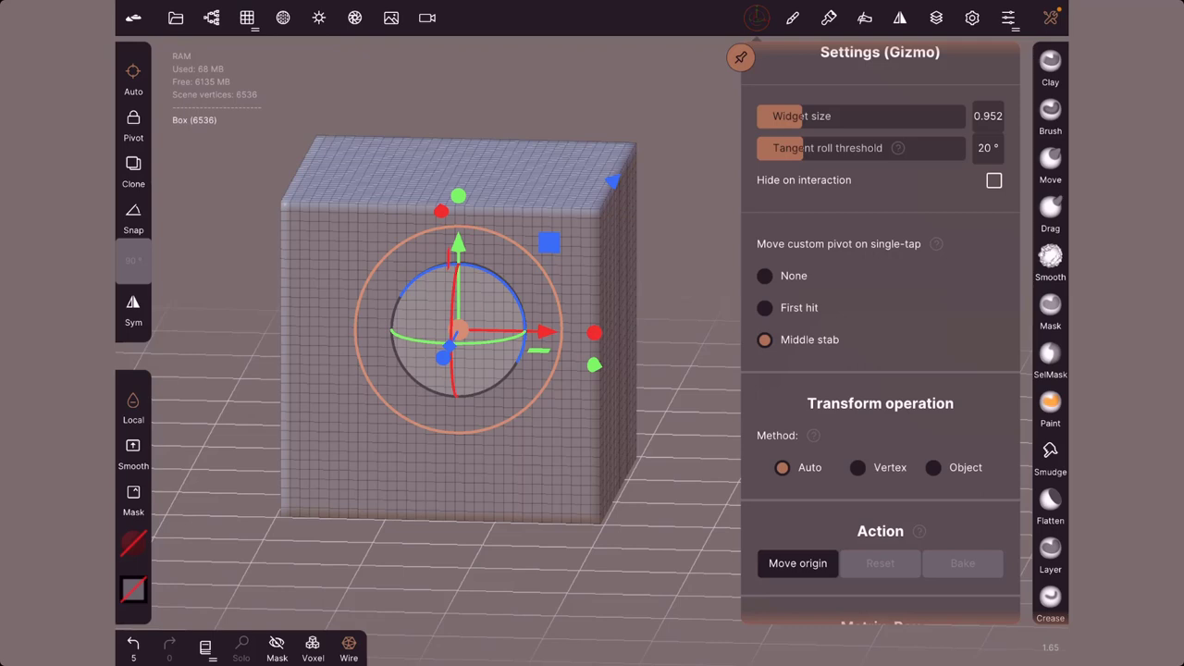
left_click(1050, 304)
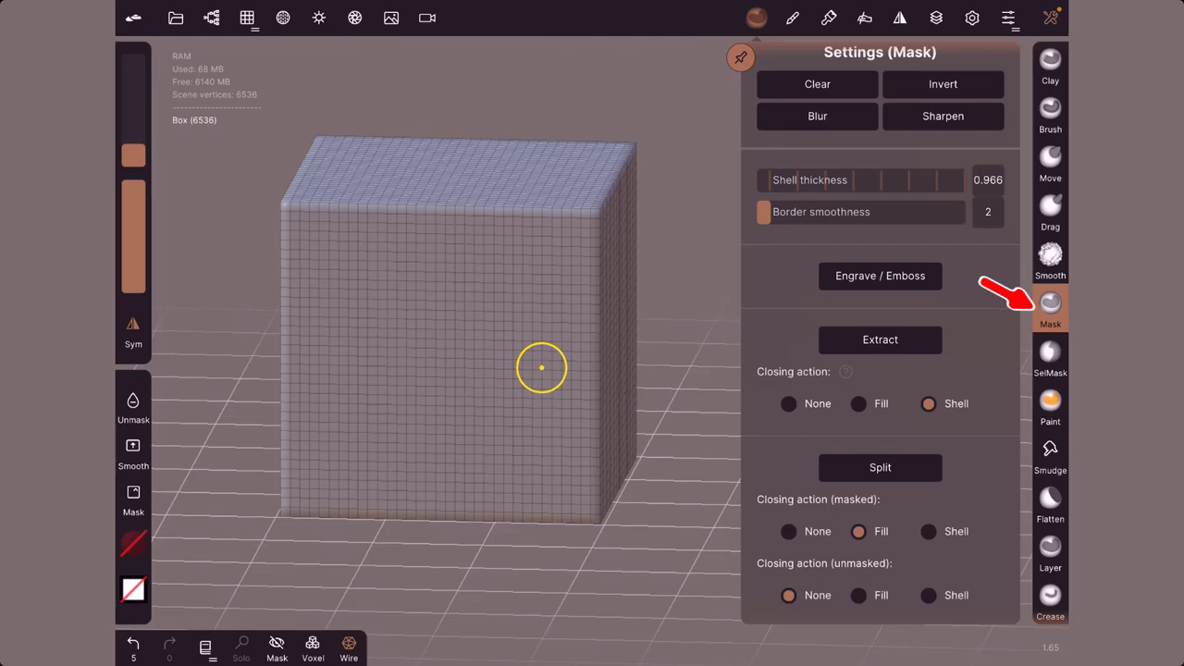
Snap the view to a straight front view of the box
mouse_move(721, 296)
left_mouse_down()
mouse_move(690, 227)
mouse_move(727, 211)
left_mouse_up()
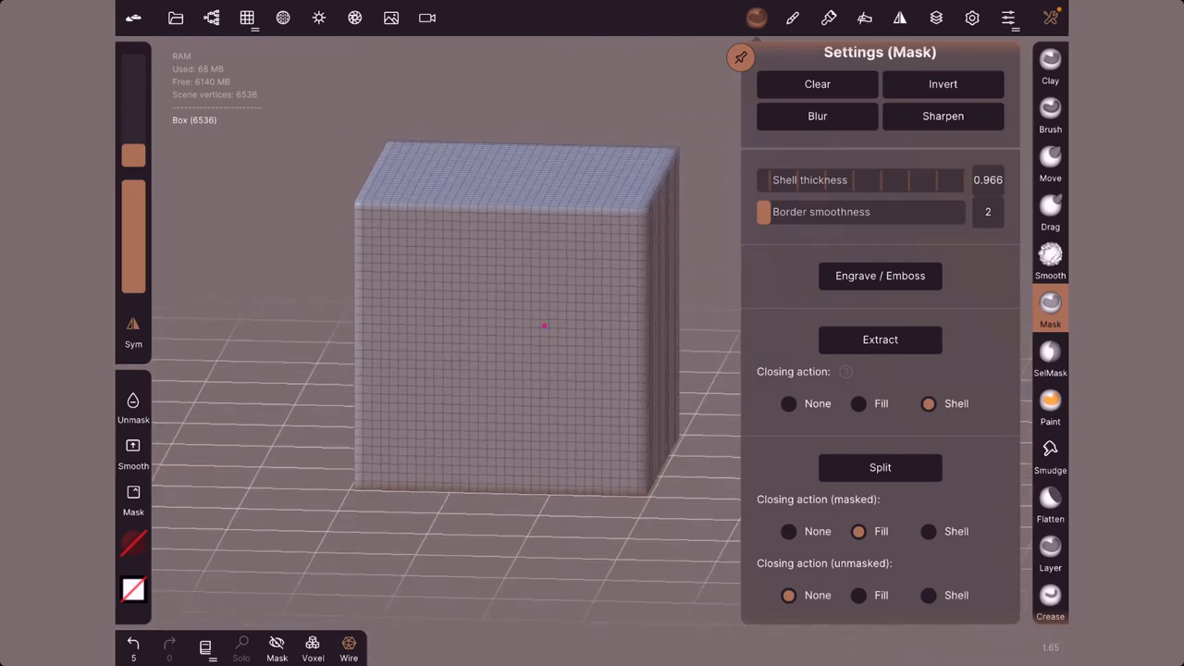
left_click_drag(514, 517, 396, 506)
left_click(703, 137)
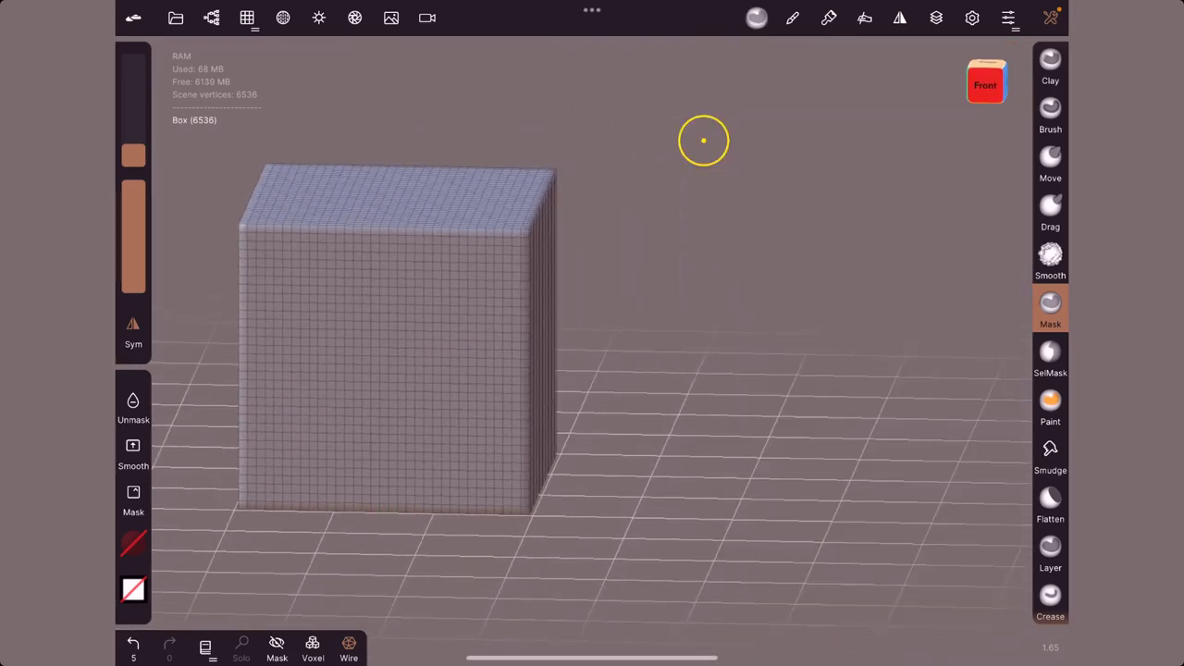
left_click(987, 81)
Pin the Mask settings open, paint a trial S-shaped mustache mask, then undo it
left_click(757, 18)
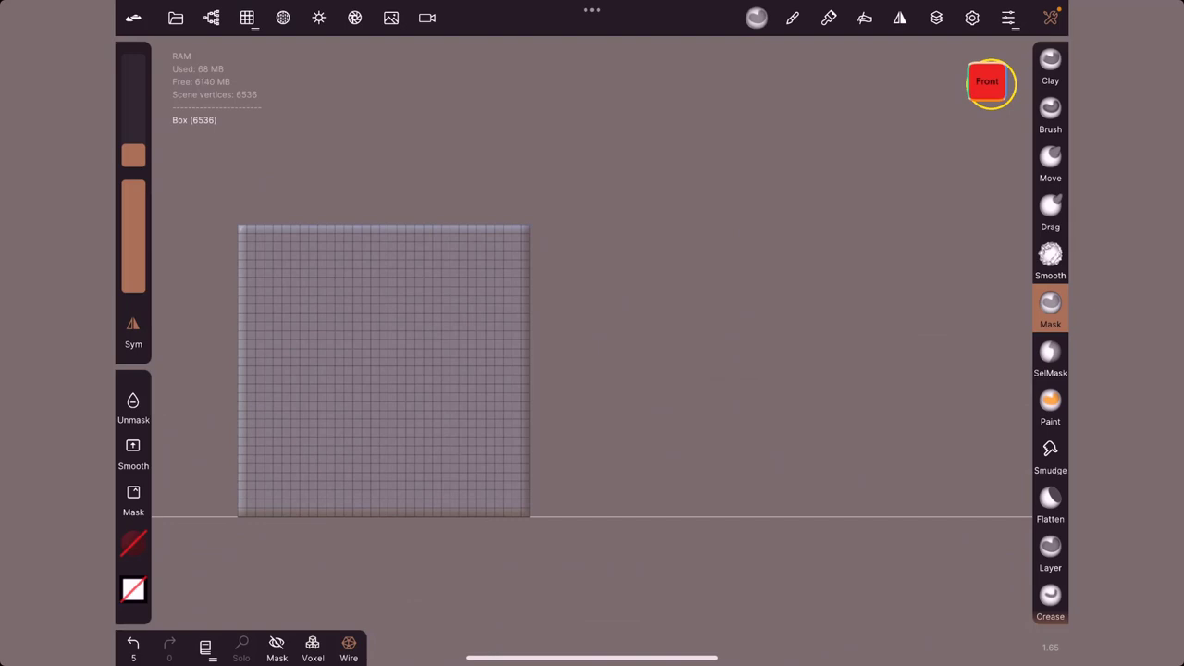
left_click(741, 57)
left_click_drag(571, 483, 705, 458)
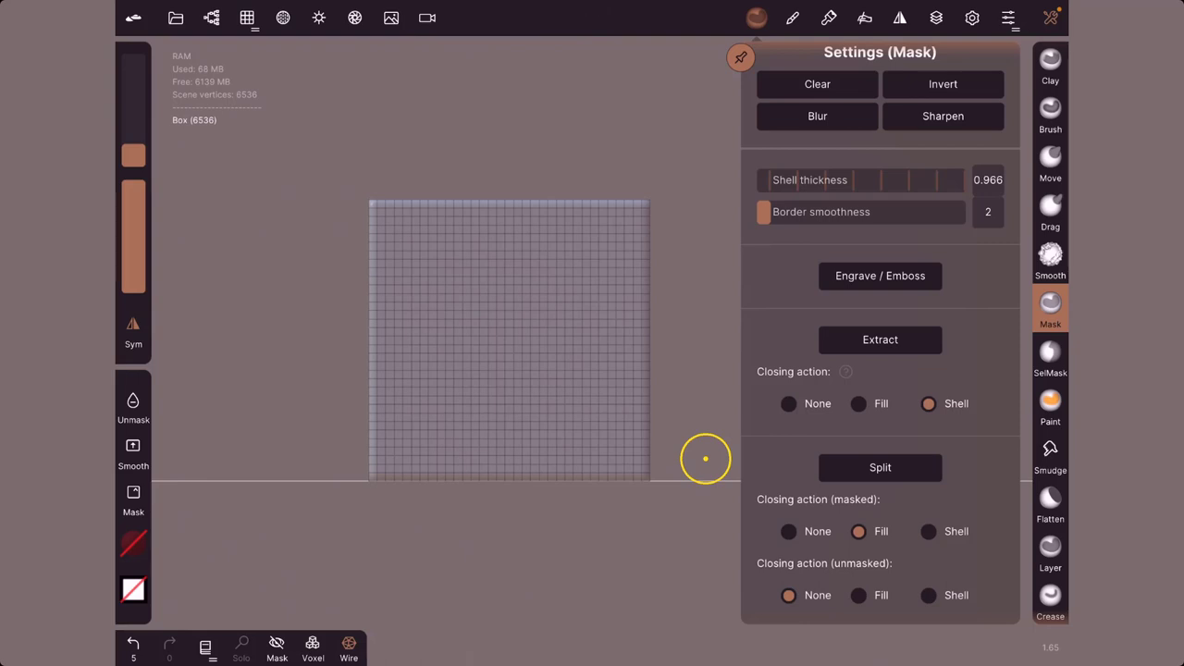
mouse_move(620, 342)
left_mouse_down()
mouse_move(552, 344)
mouse_move(620, 350)
left_mouse_up()
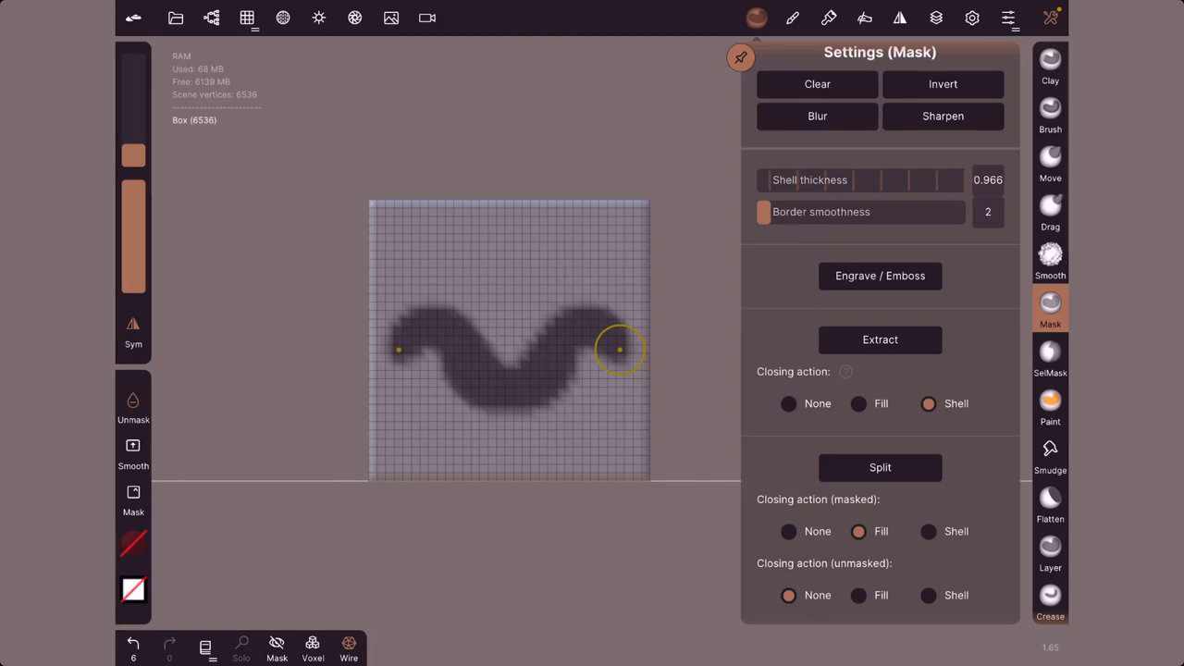
left_click(133, 643)
Voxel-remesh the box at resolution 150 with Keep sharp edges enabled
left_click(247, 17)
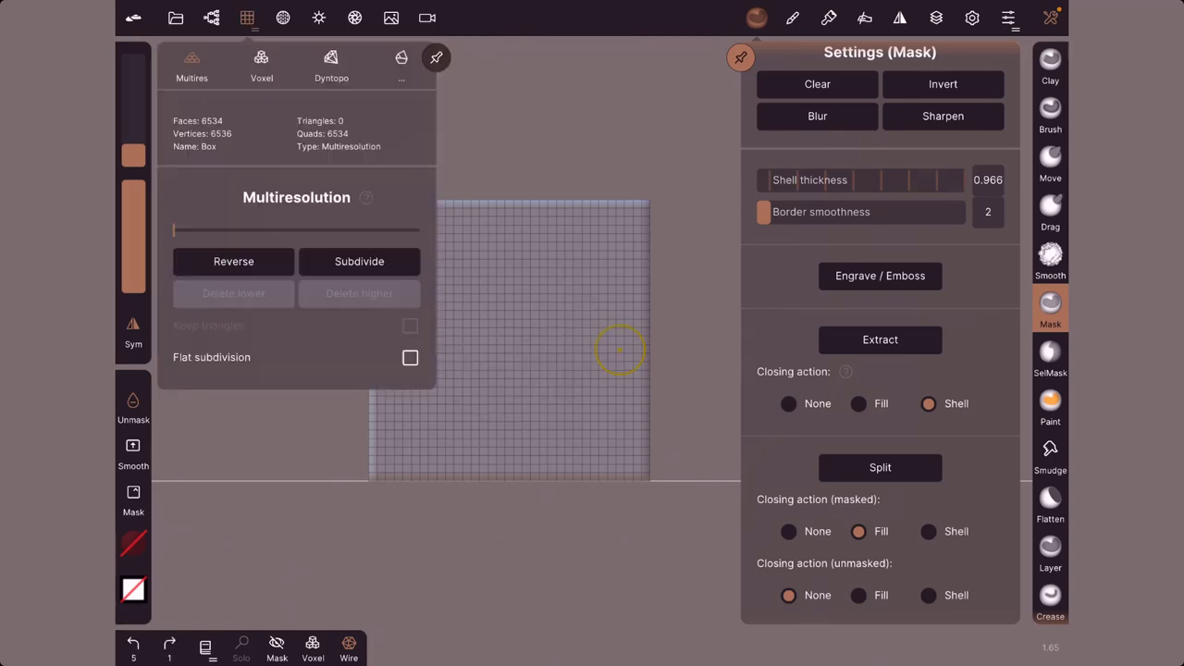
left_click(262, 65)
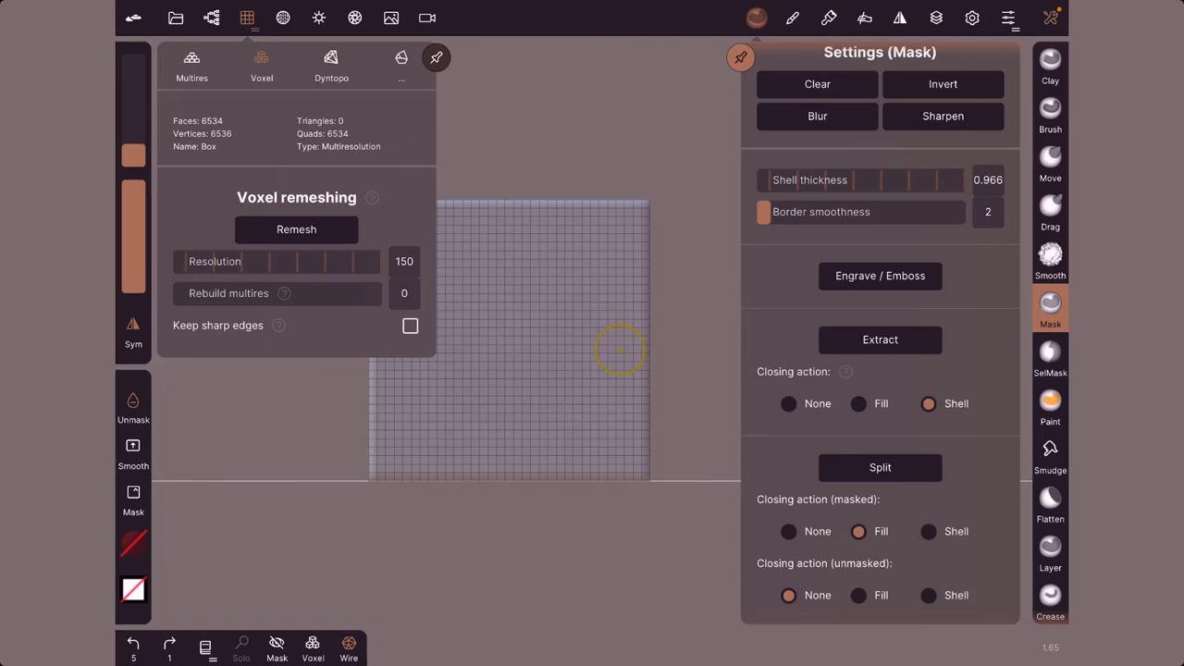
left_click(410, 325)
left_click(296, 230)
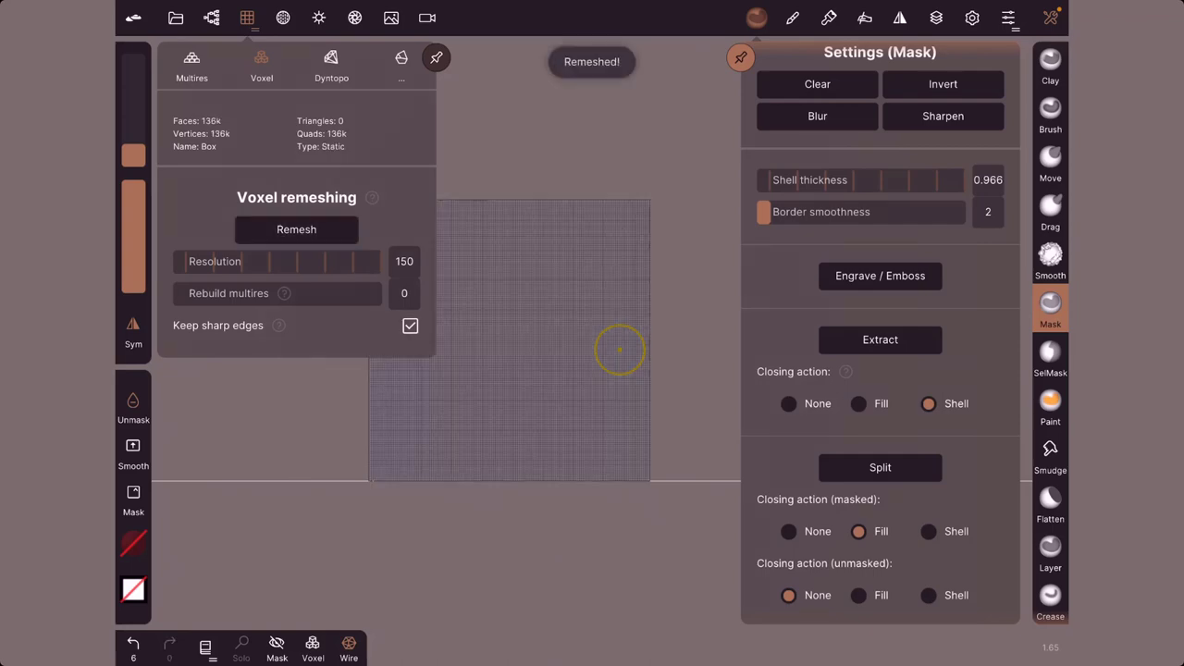
Hide the wireframe overlay and return to a straight front view of the remeshed box
mouse_move(551, 268)
left_mouse_down()
mouse_move(550, 316)
mouse_move(640, 120)
left_mouse_up()
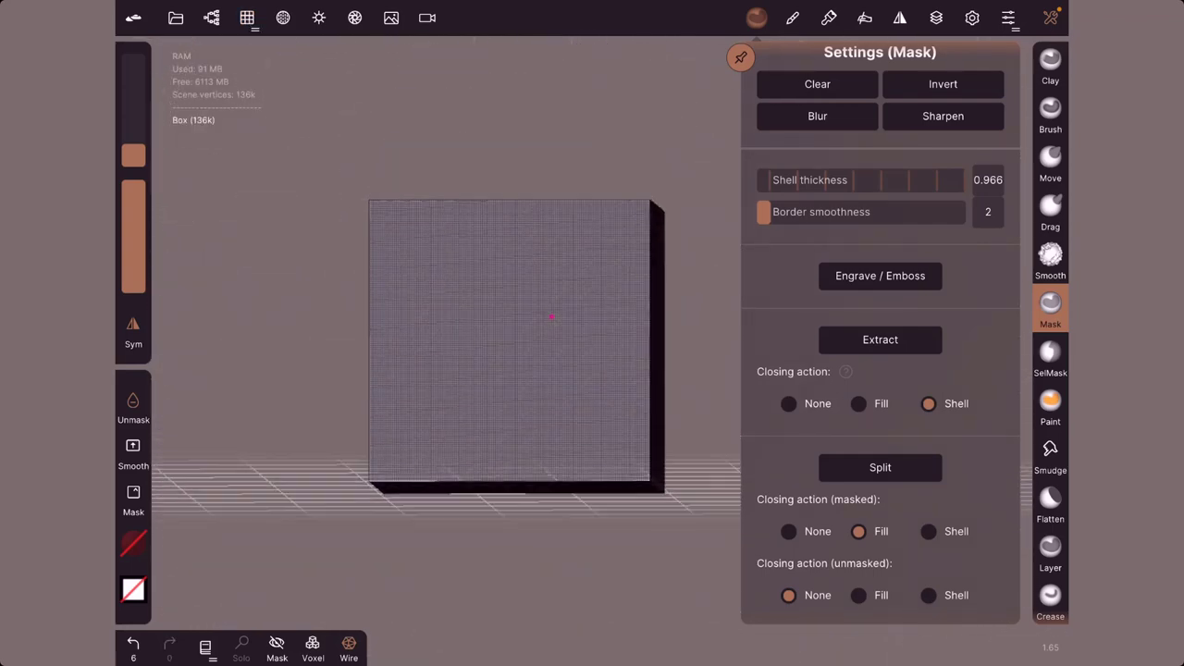
left_click(349, 646)
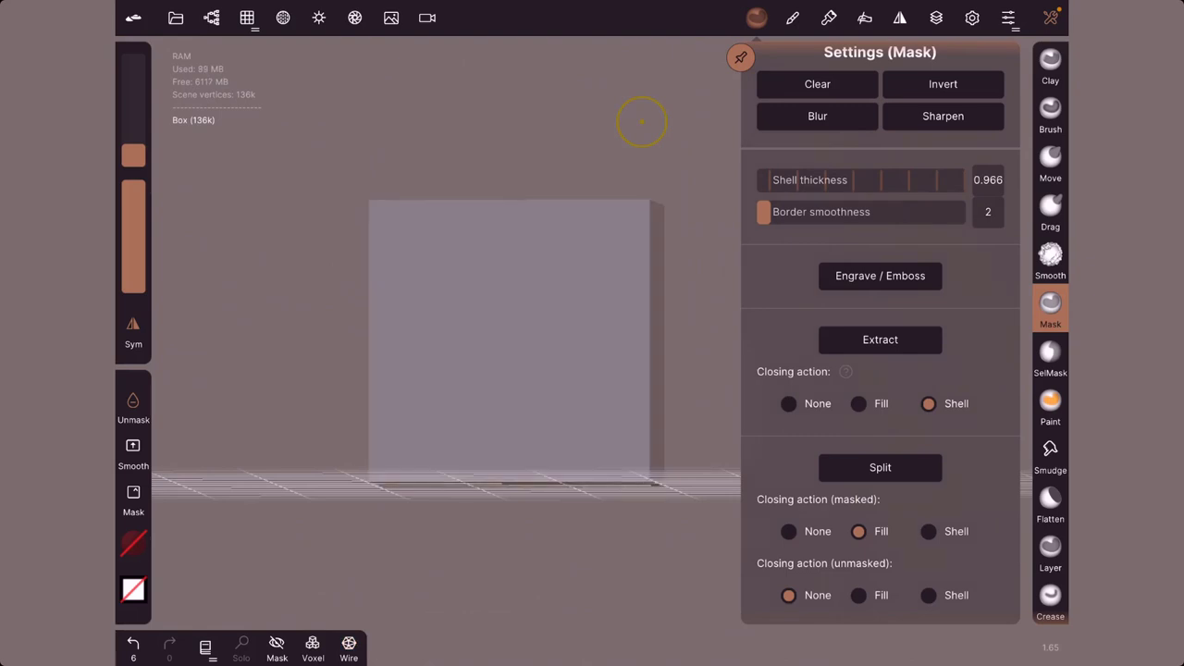
left_click_drag(641, 120, 641, 129)
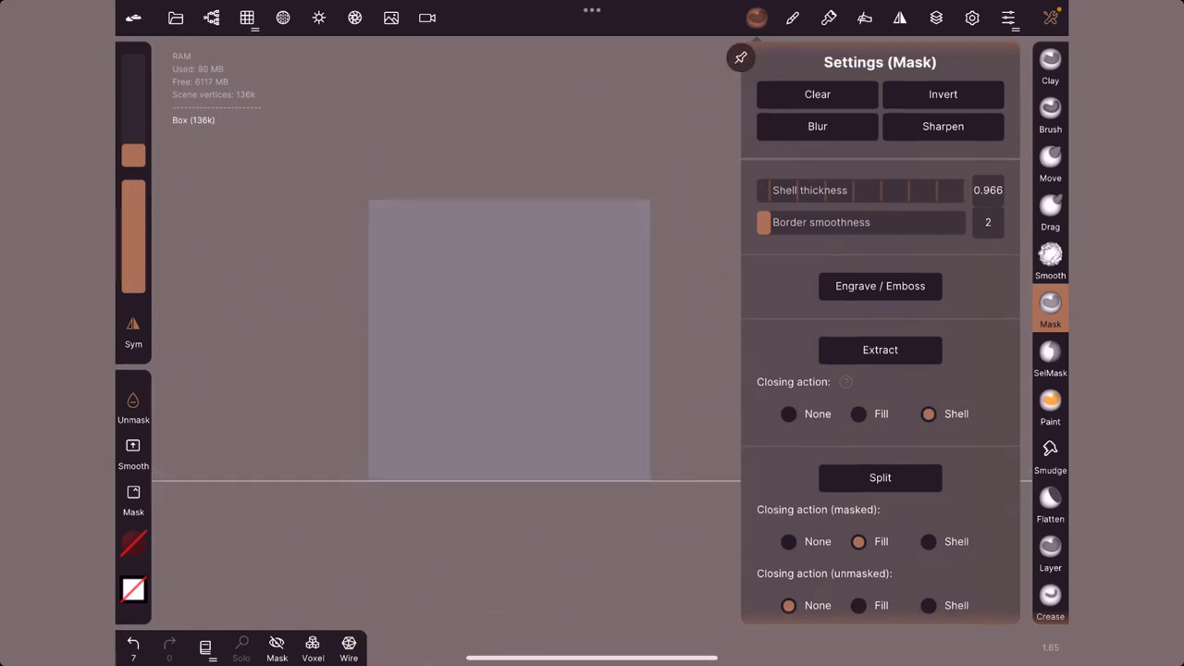
left_click(211, 17)
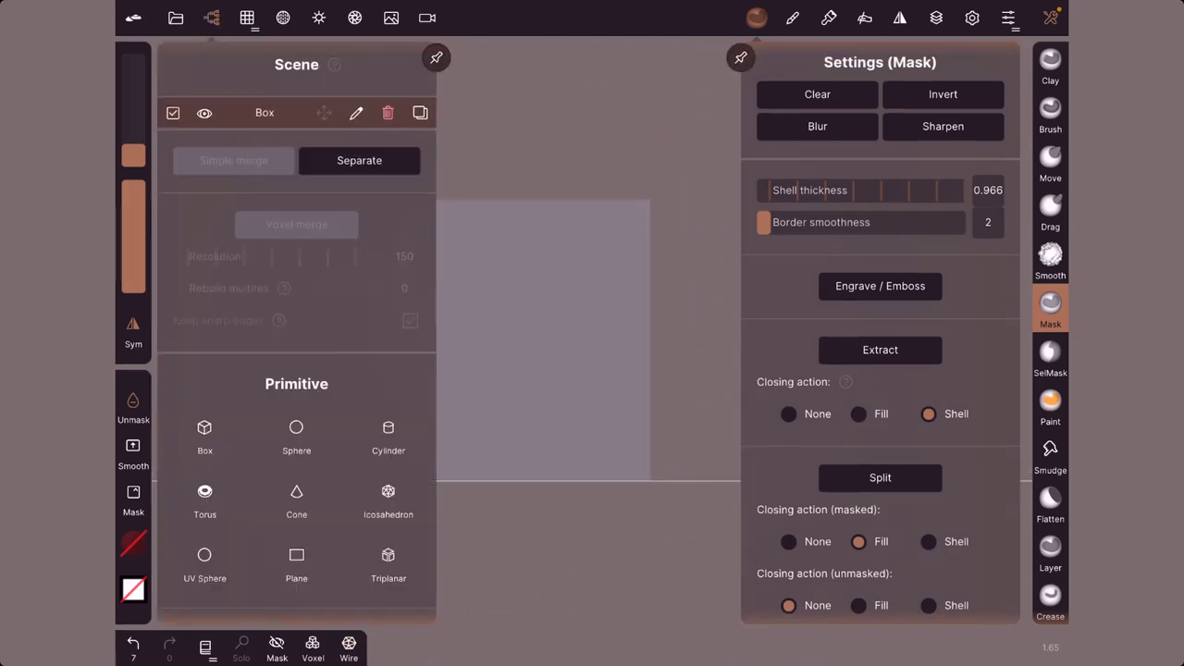
scroll(296, 370, "up", 1)
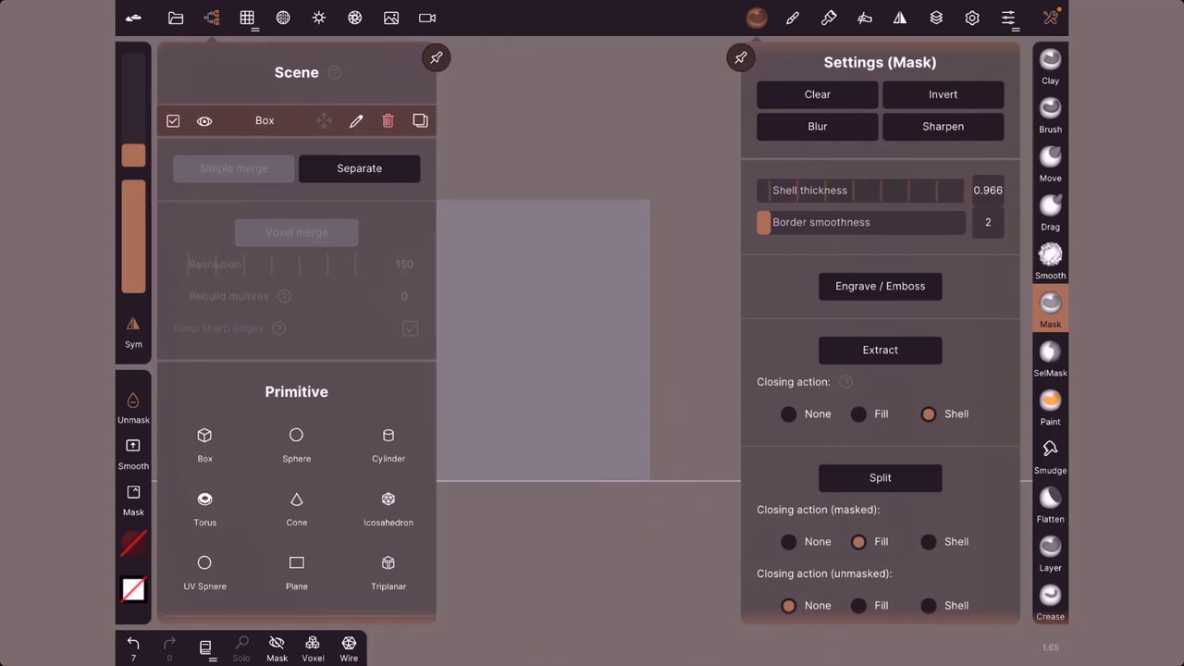
left_click(508, 114)
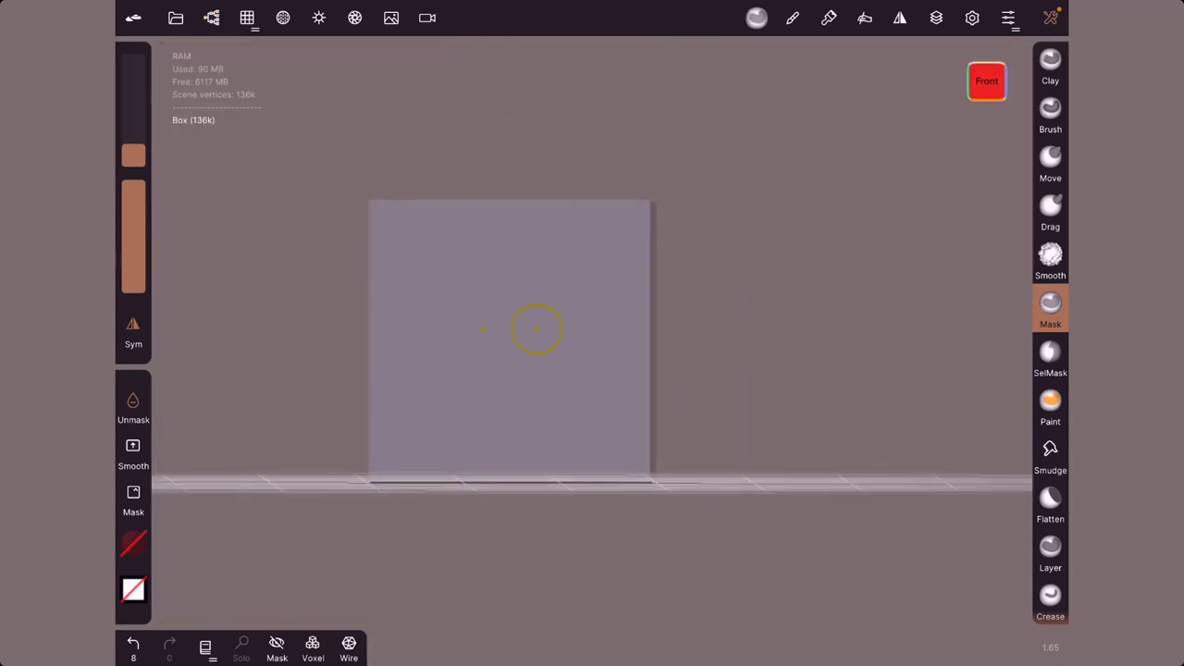
Clear the mask, then paint a symmetric mustache mask with a blob below it
left_click(757, 17)
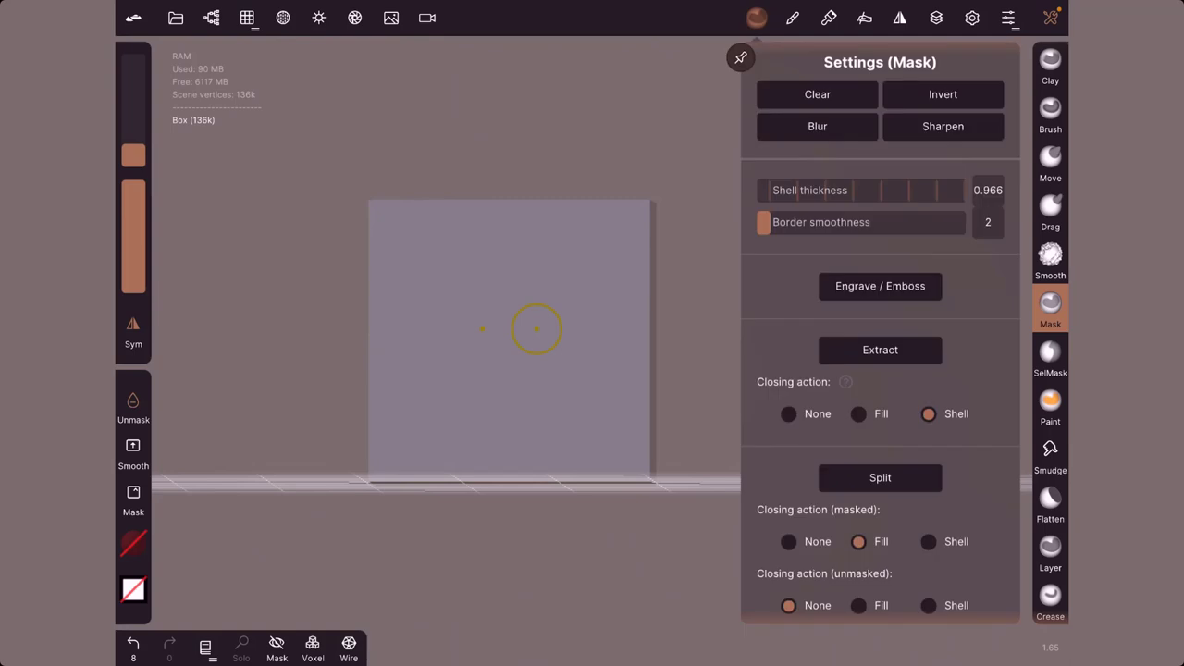
left_click(817, 100)
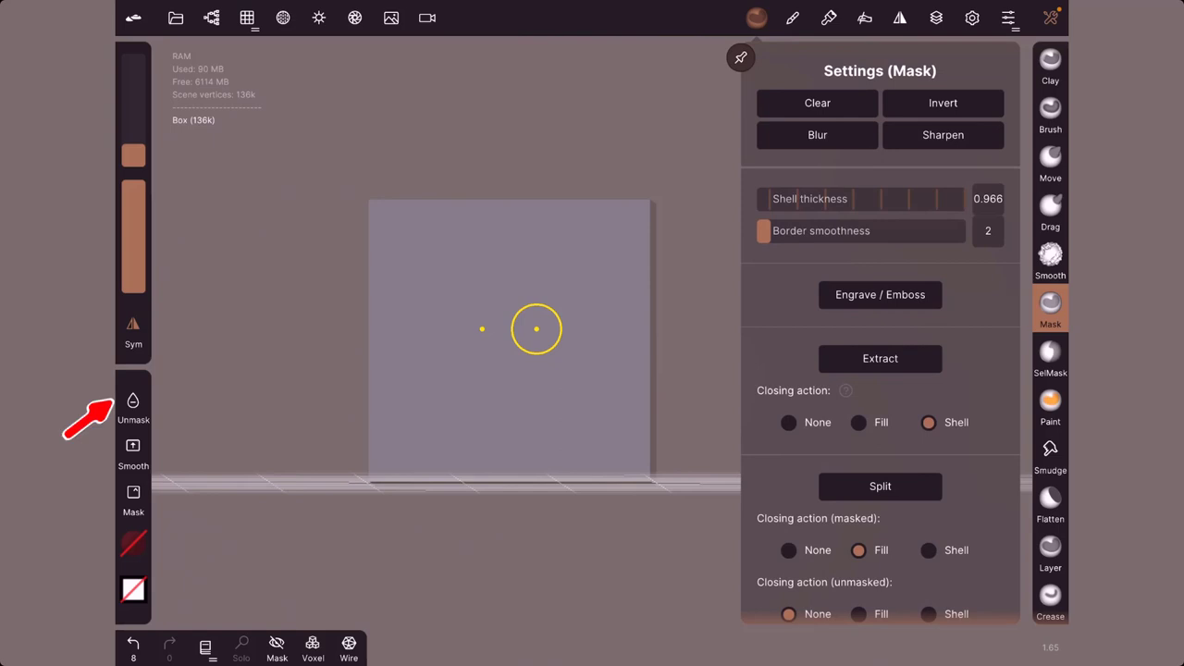
left_click(536, 328)
mouse_move(616, 349)
left_mouse_down()
mouse_move(568, 317)
mouse_move(523, 351)
mouse_move(553, 328)
mouse_move(607, 330)
mouse_move(523, 343)
mouse_move(579, 317)
mouse_move(630, 374)
left_mouse_up()
mouse_move(530, 379)
left_mouse_down()
mouse_move(519, 404)
mouse_move(504, 407)
mouse_move(506, 391)
left_mouse_up()
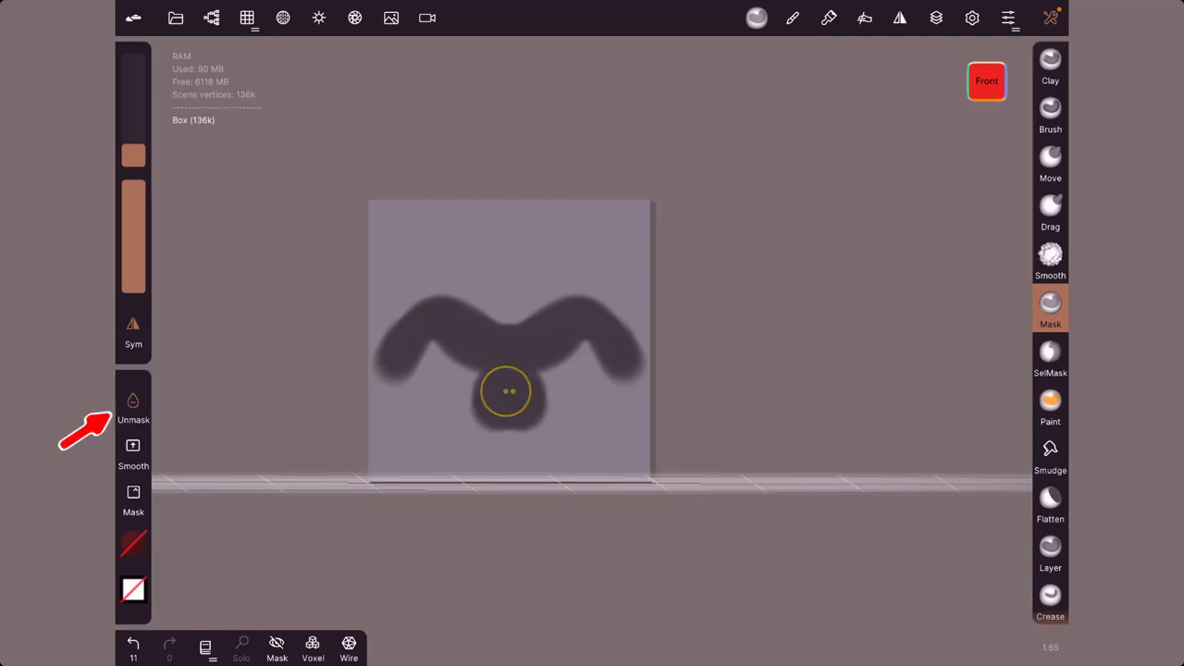
Punch a small hole at the mask centre and notch both mustache tips
left_click(508, 361)
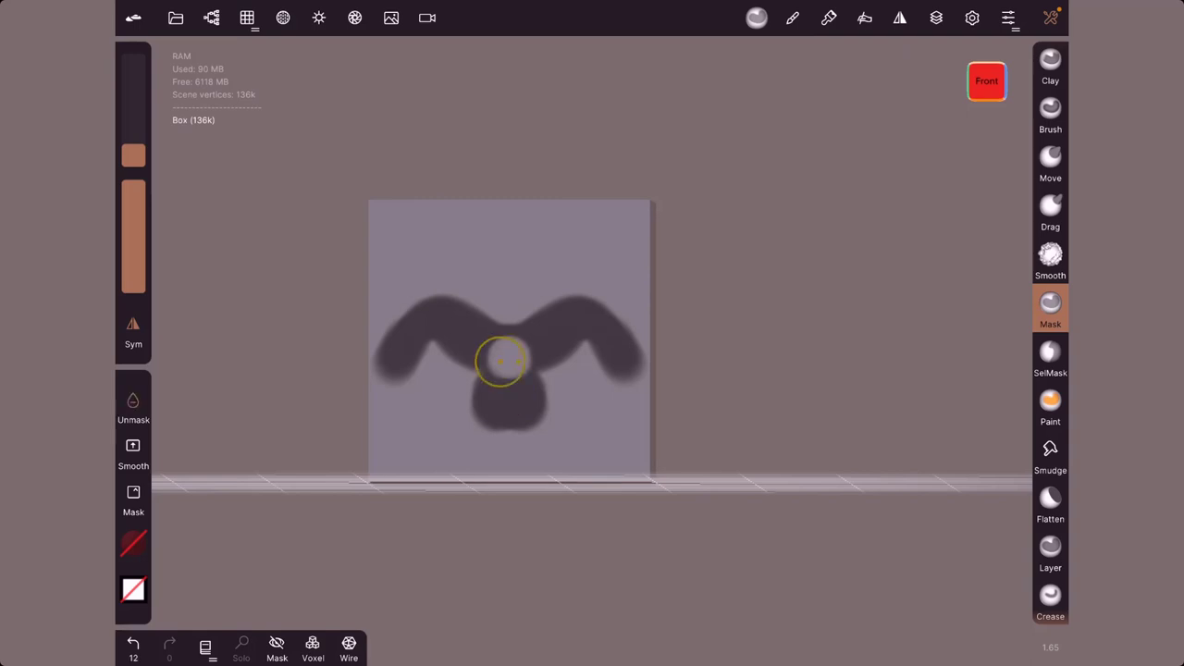
key("ctrl+z")
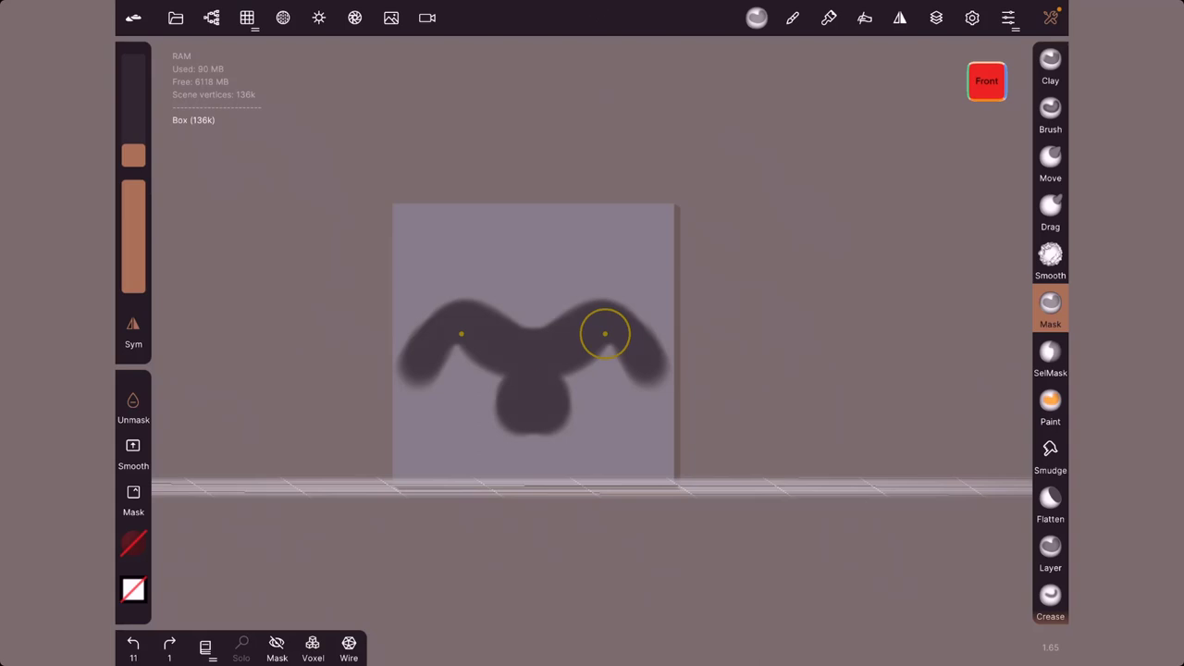
left_click(529, 369)
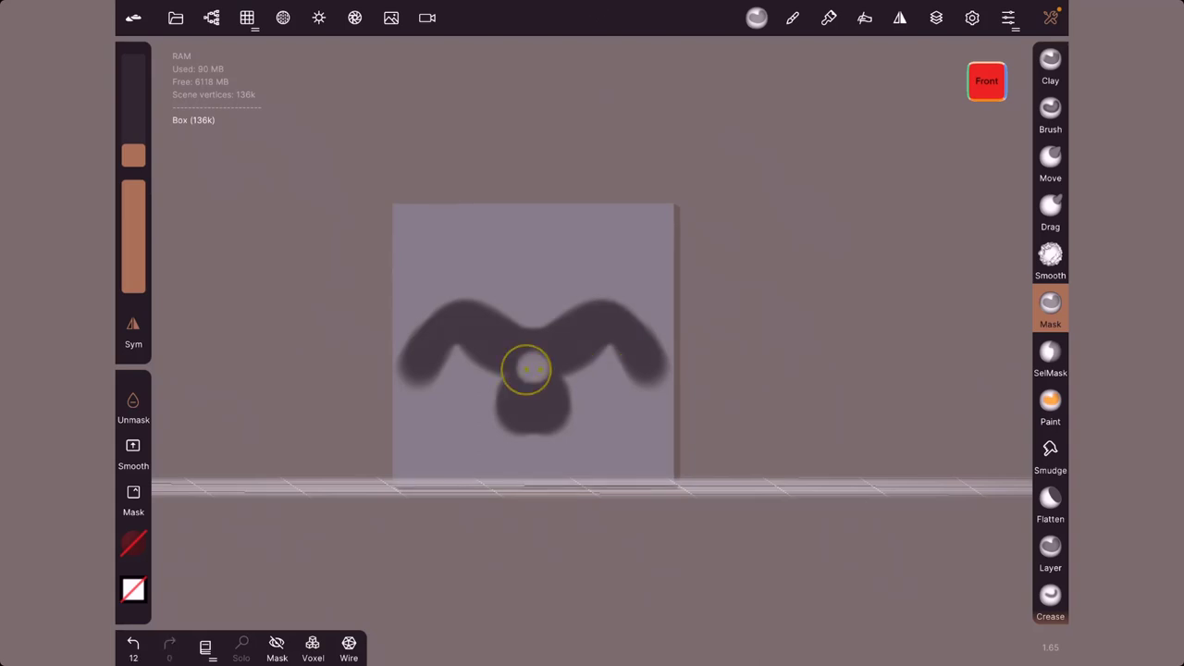
left_click_drag(407, 365, 407, 386)
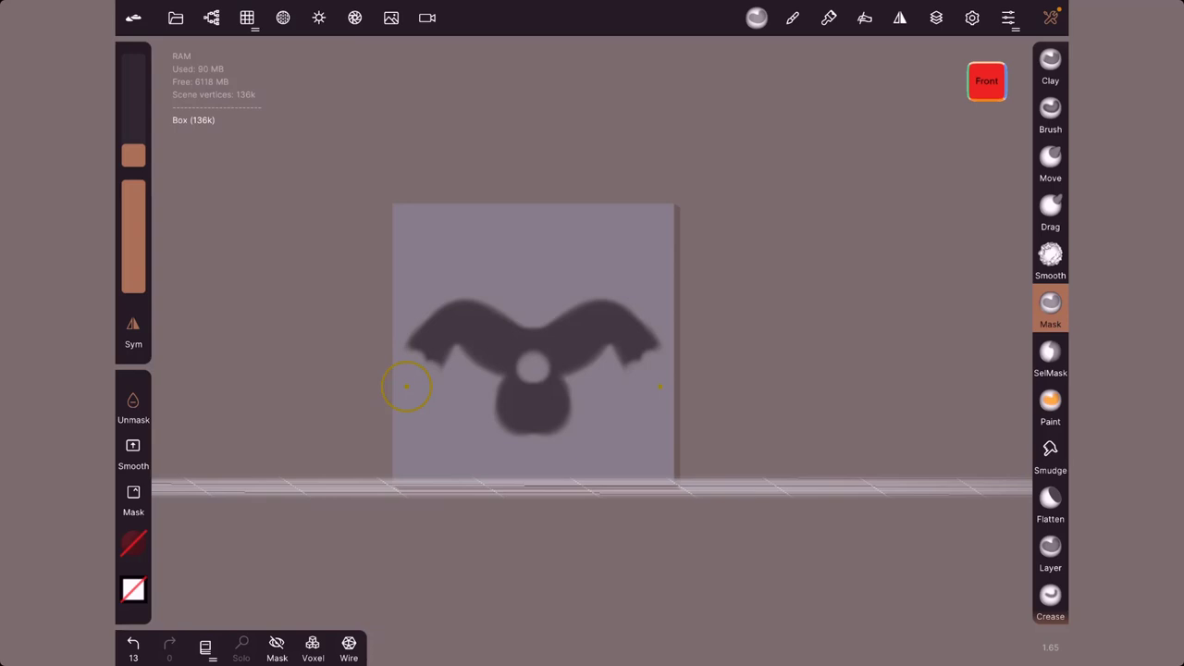
left_click(1049, 305)
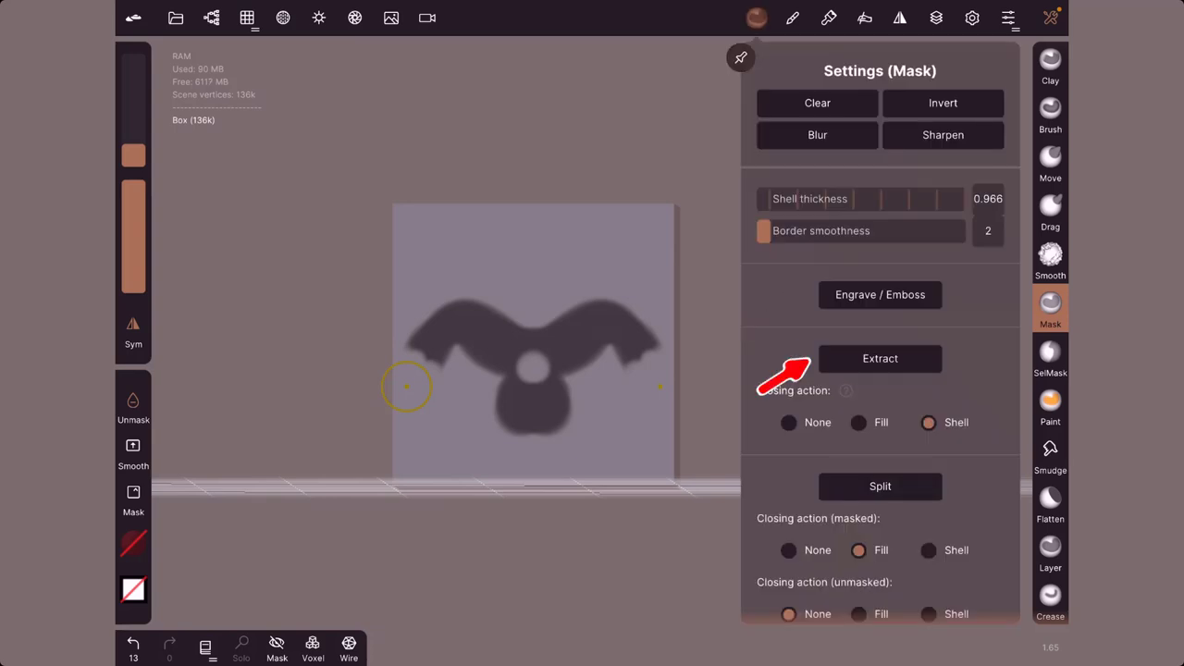
scroll(881, 370, "down", 1)
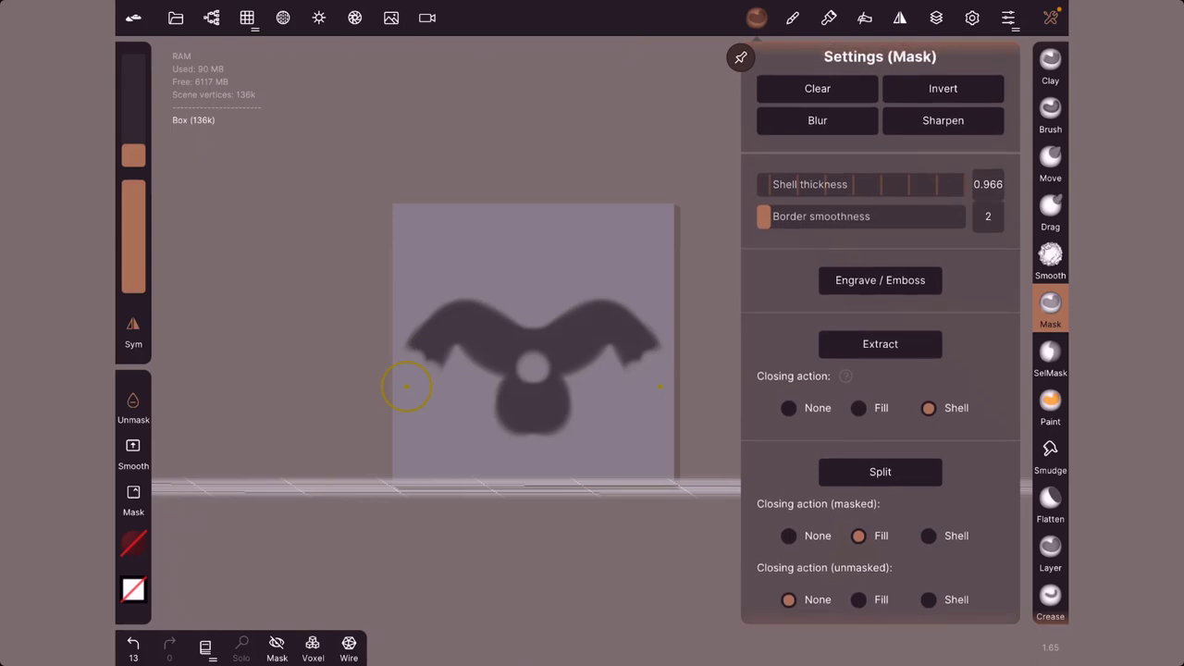
Open the saved Monster_Corne_01(1) project in place of the masked box
left_click(175, 17)
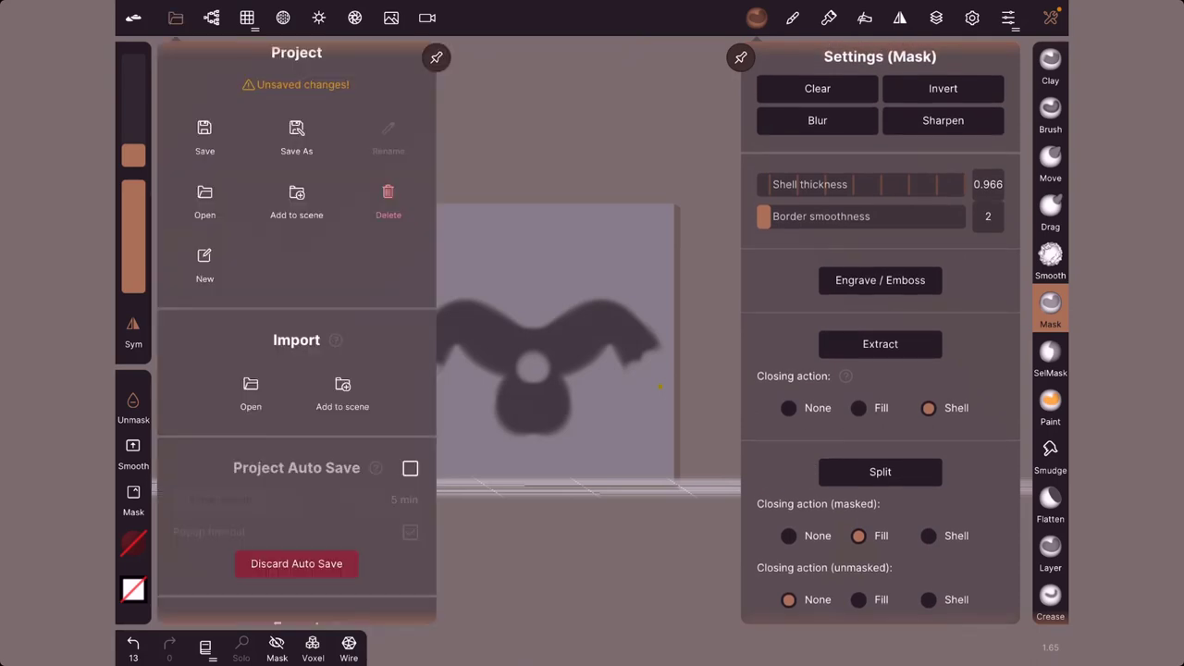
left_click(205, 199)
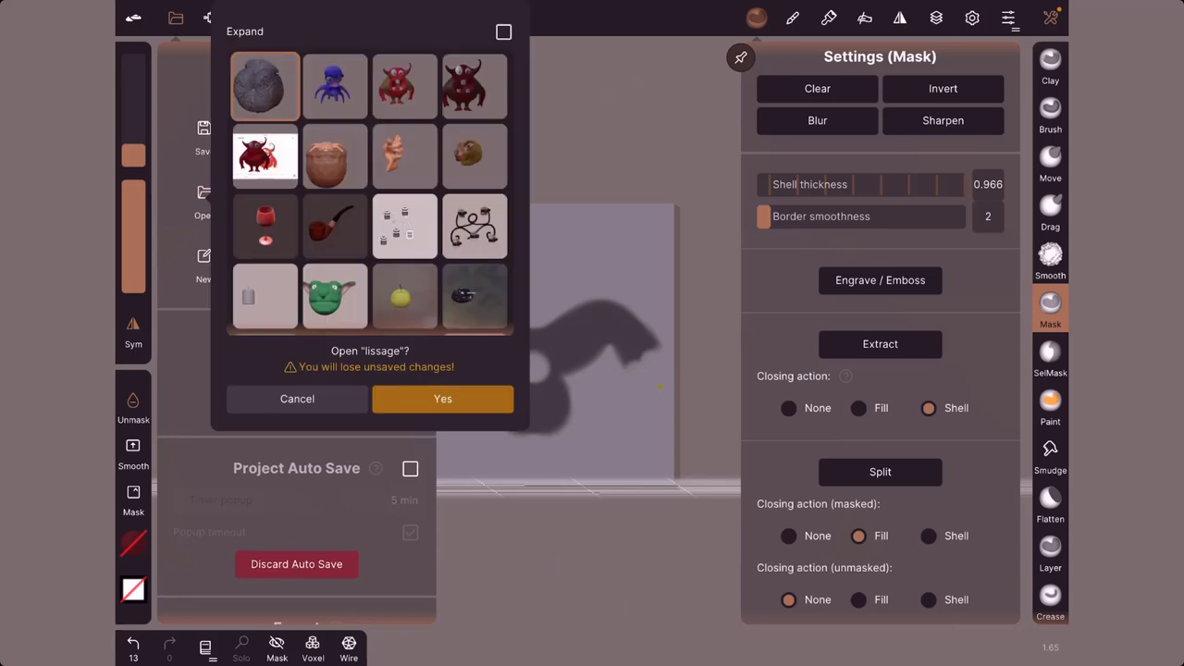
left_click(404, 85)
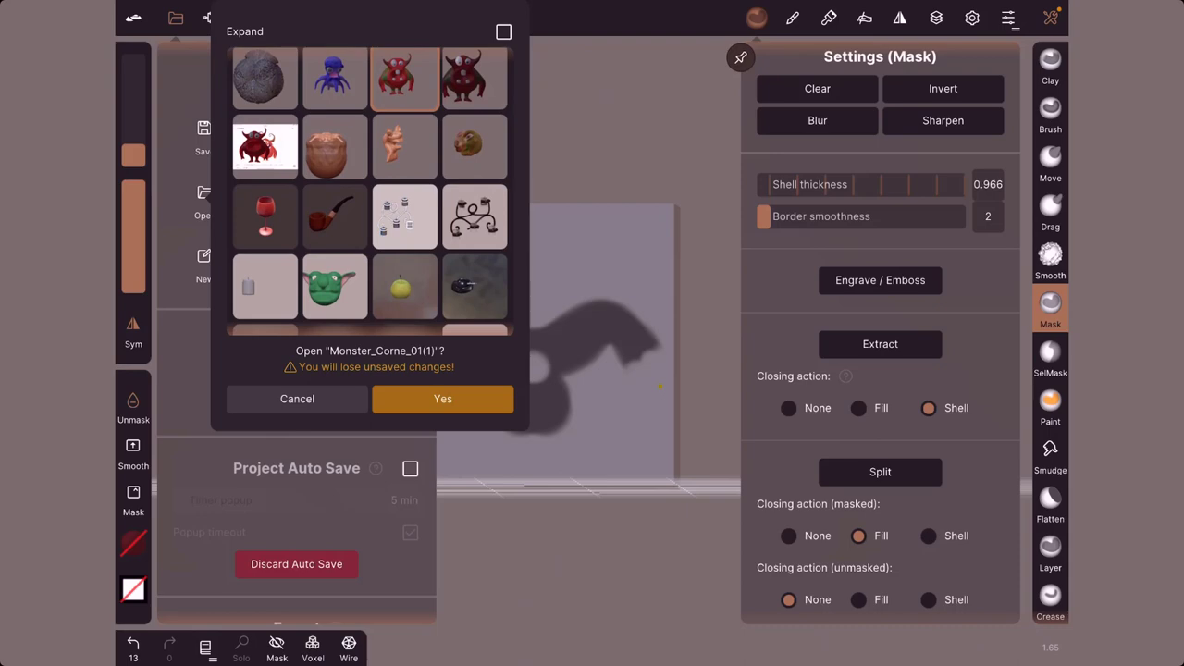
left_click(442, 399)
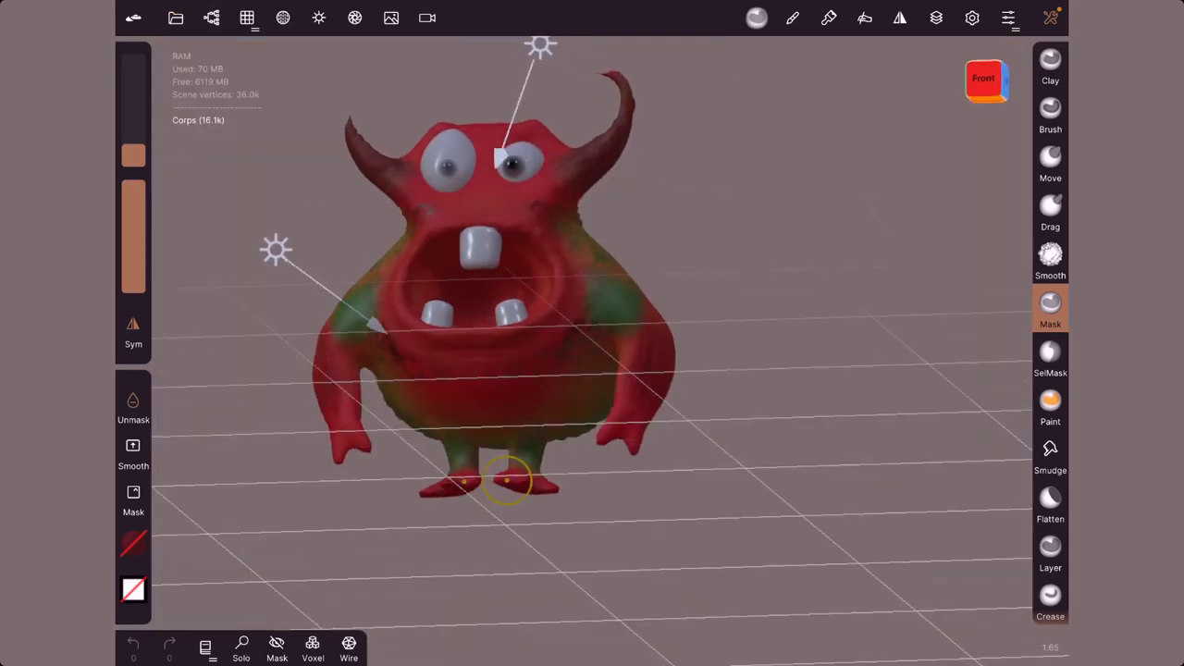
scroll(978, 198, "up", 5)
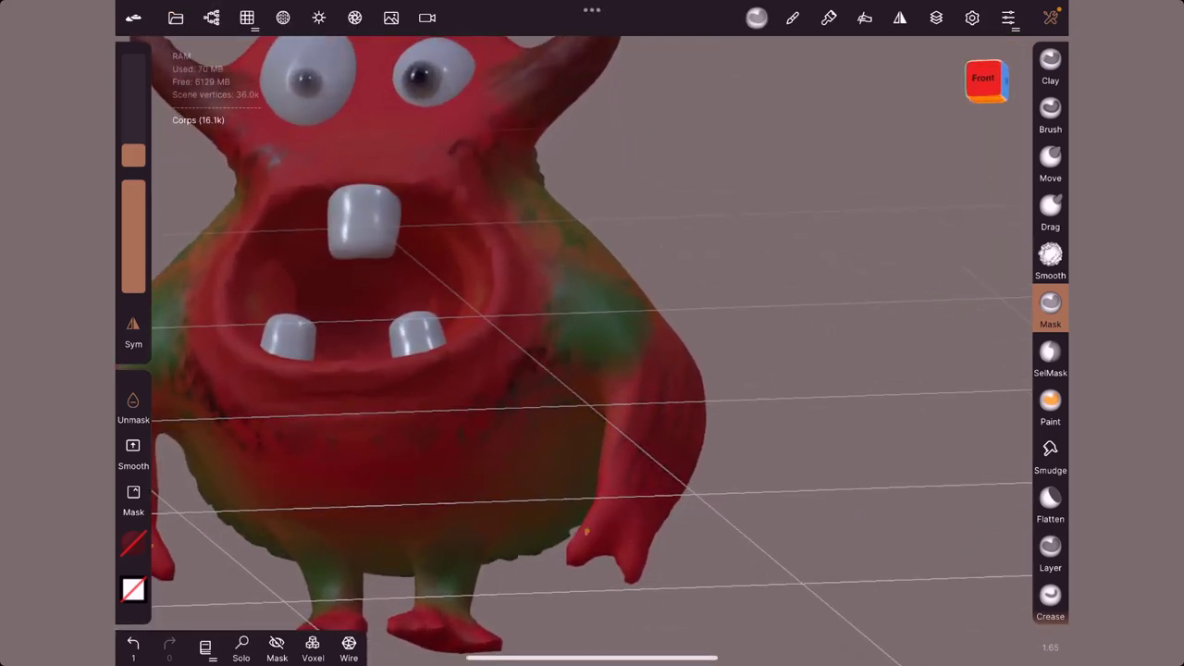
Mask both of the monster's arms symmetrically, orbiting underneath and back to the front
left_click(593, 543)
left_click(211, 17)
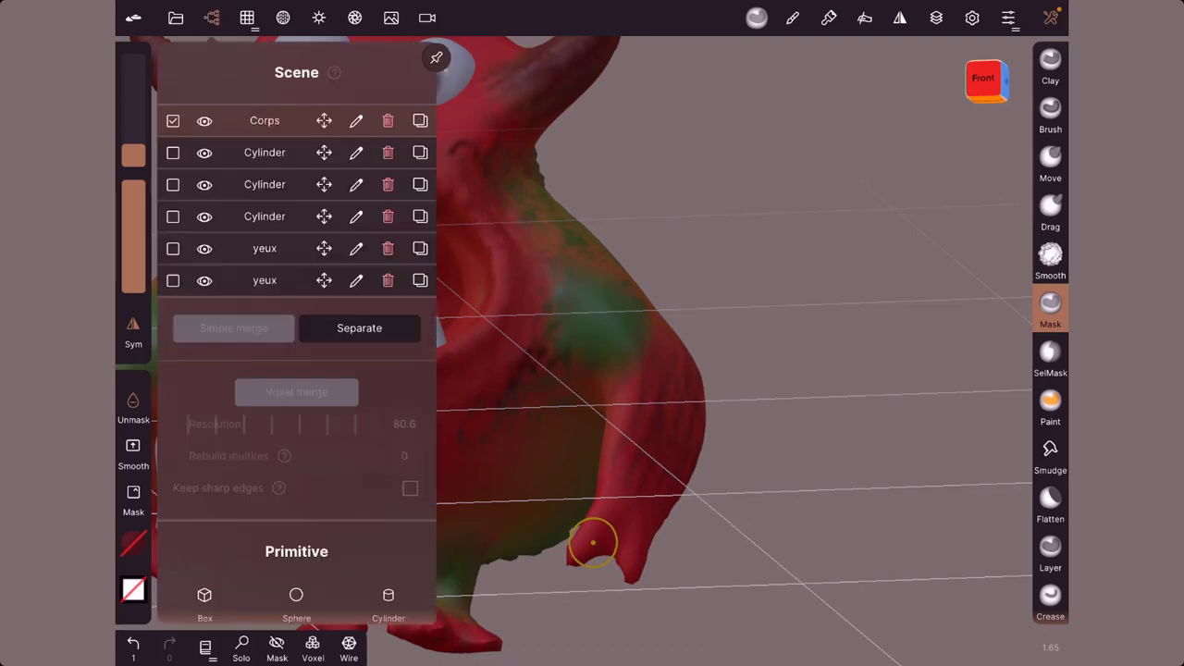
left_click(729, 309)
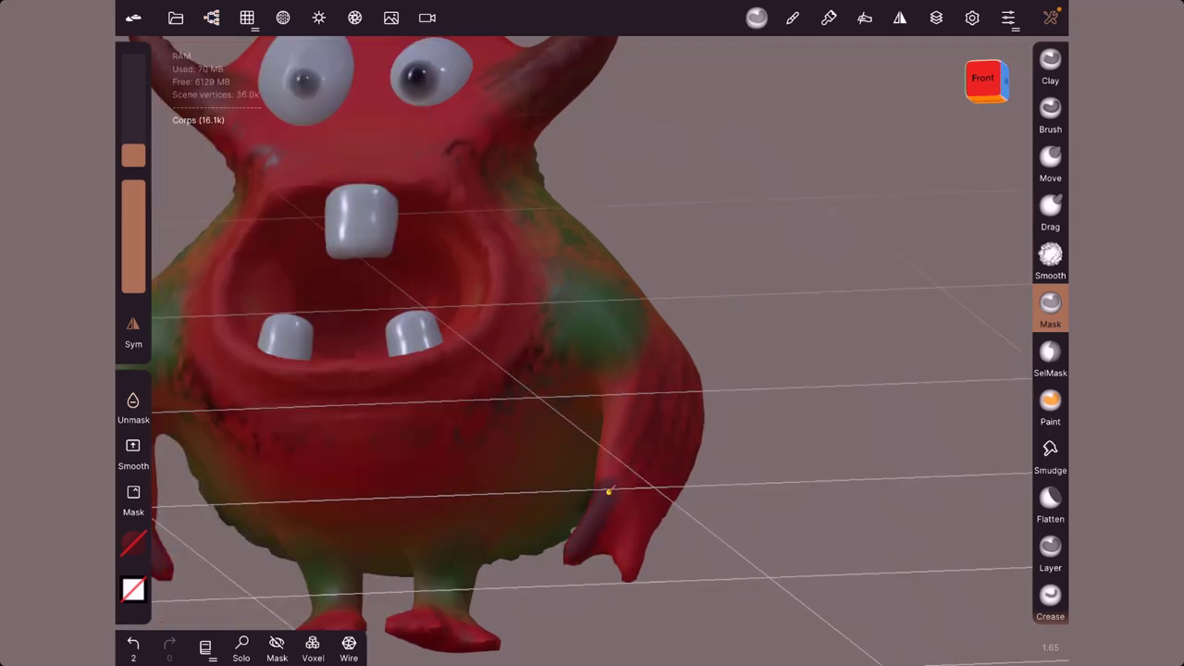
mouse_move(608, 488)
left_mouse_down()
mouse_move(628, 552)
mouse_move(626, 454)
mouse_move(607, 502)
mouse_move(673, 488)
left_mouse_up()
left_click_drag(792, 481, 793, 243)
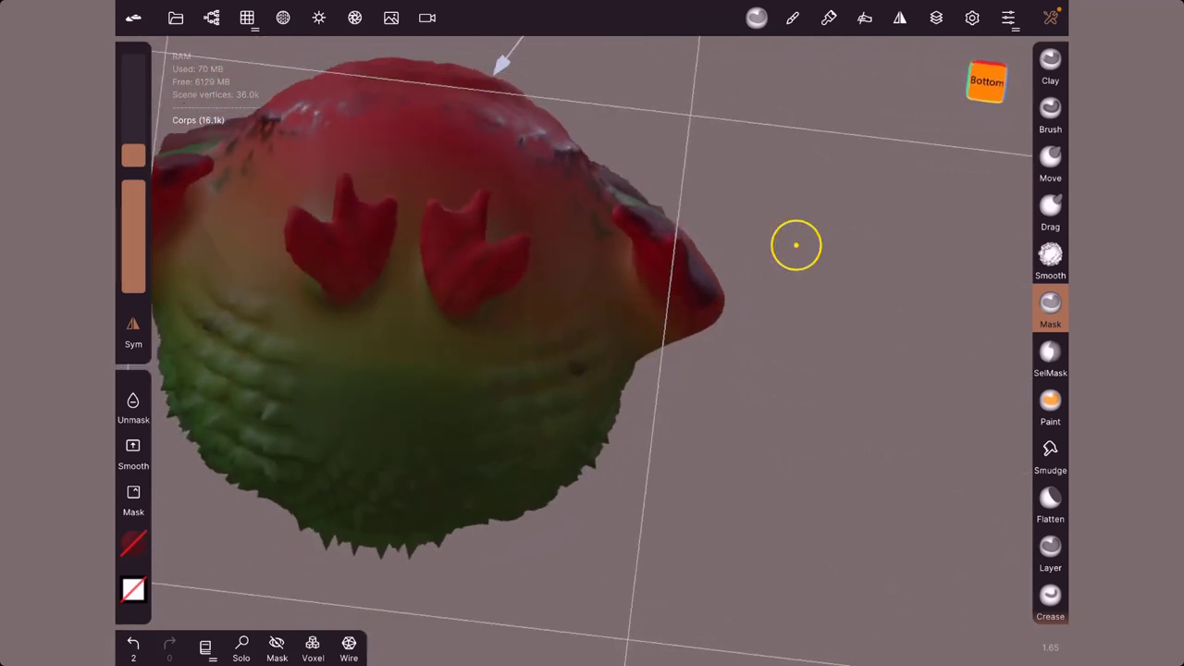
left_click_drag(616, 212, 645, 240)
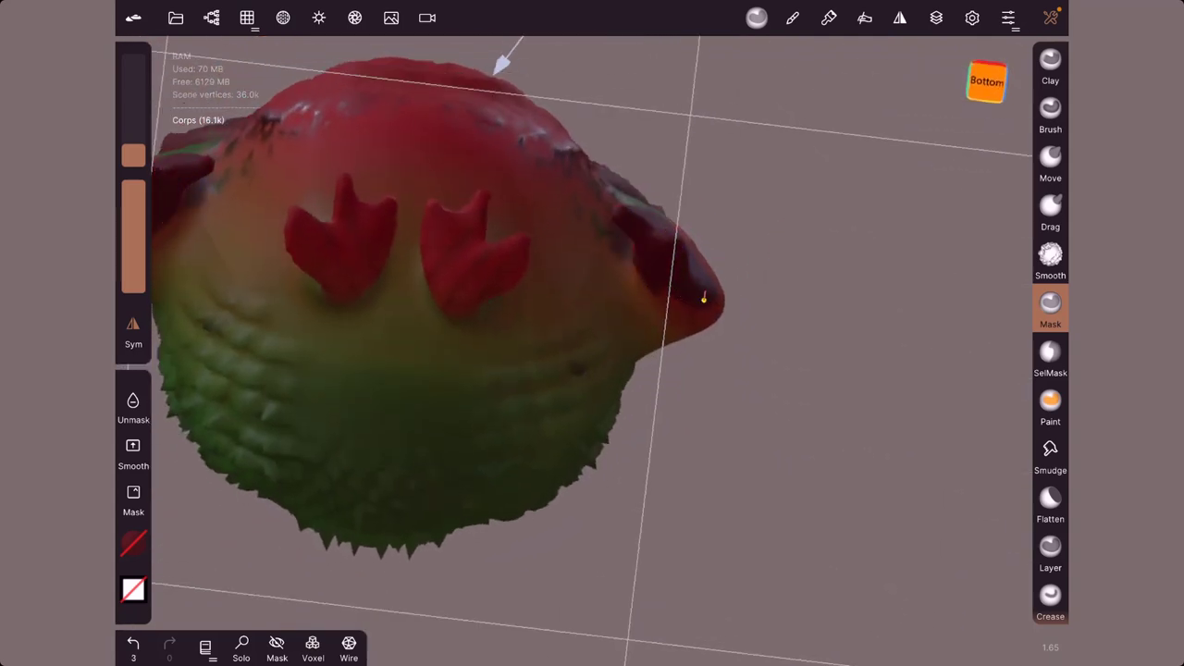
left_click_drag(804, 139, 805, 339)
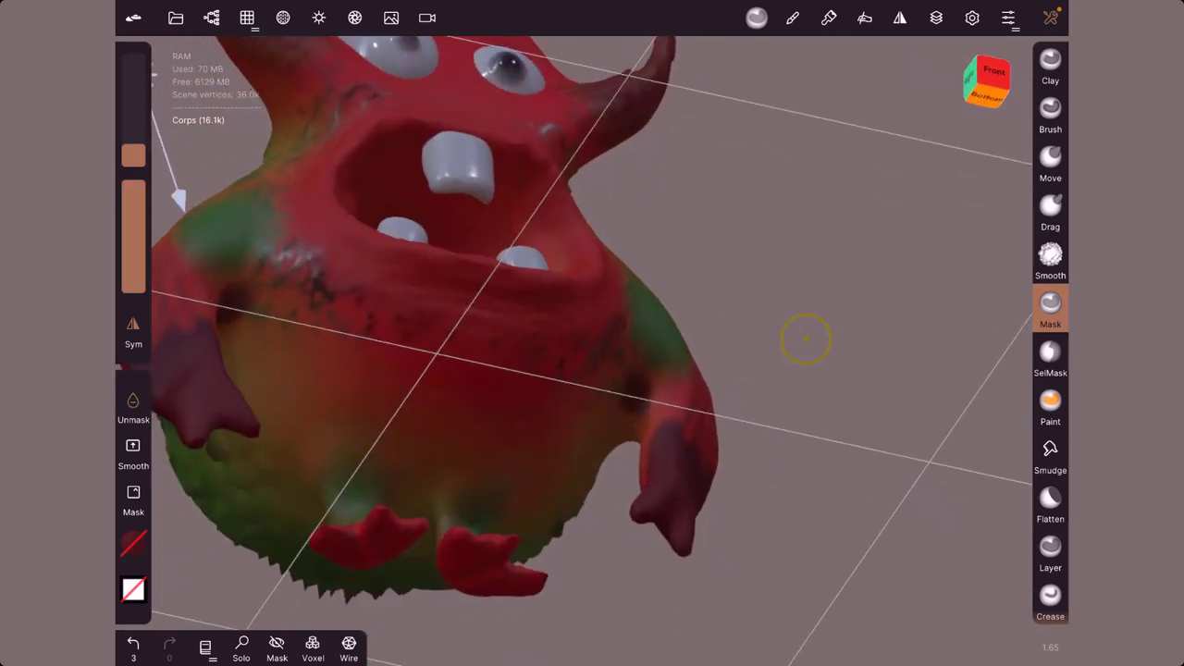
mouse_move(642, 387)
left_mouse_down()
mouse_move(665, 371)
mouse_move(399, 303)
left_mouse_up()
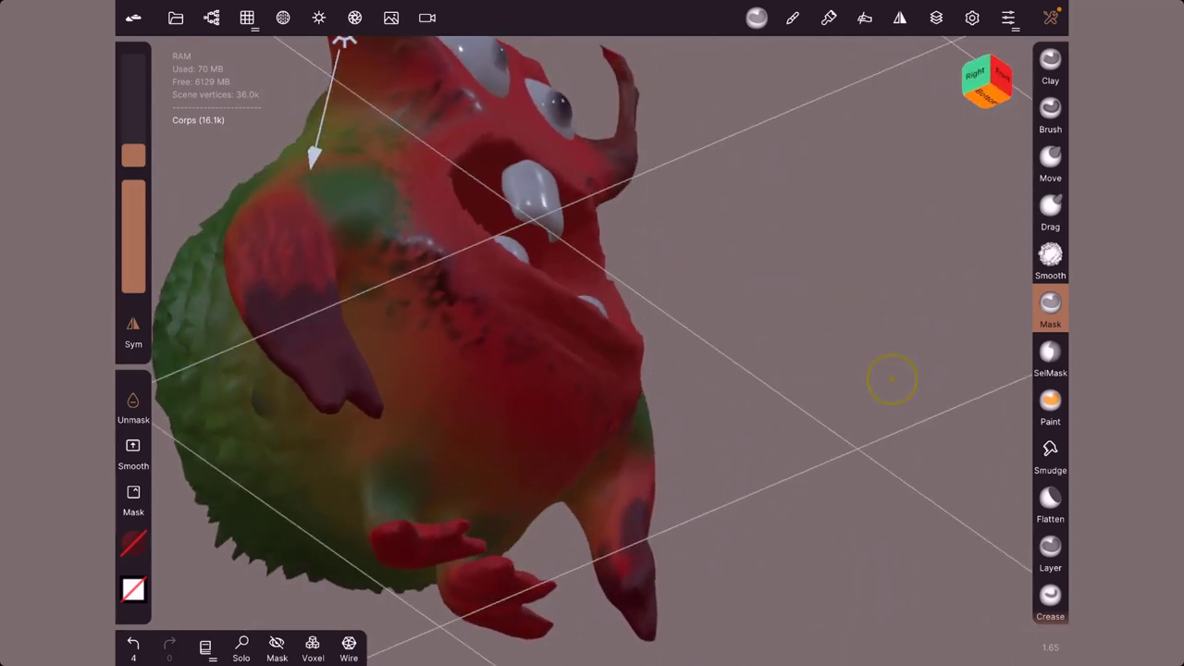
mouse_move(624, 584)
left_mouse_down()
mouse_move(624, 520)
mouse_move(283, 597)
left_mouse_up()
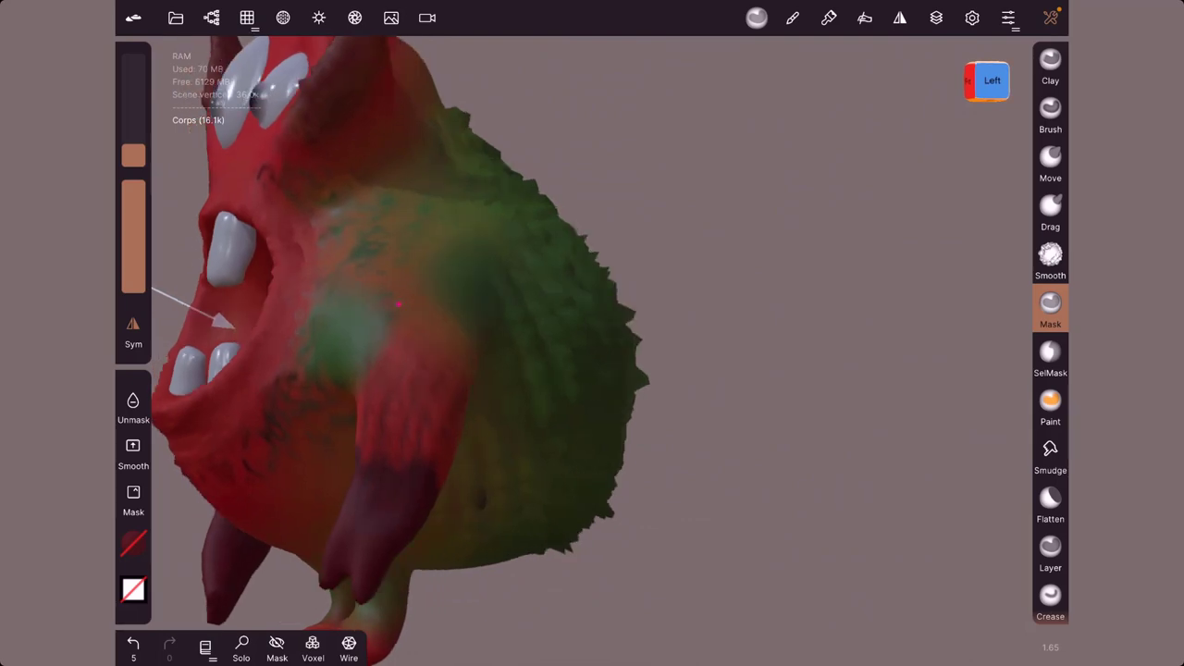
mouse_move(398, 303)
left_mouse_down()
mouse_move(874, 423)
mouse_move(812, 401)
left_mouse_up()
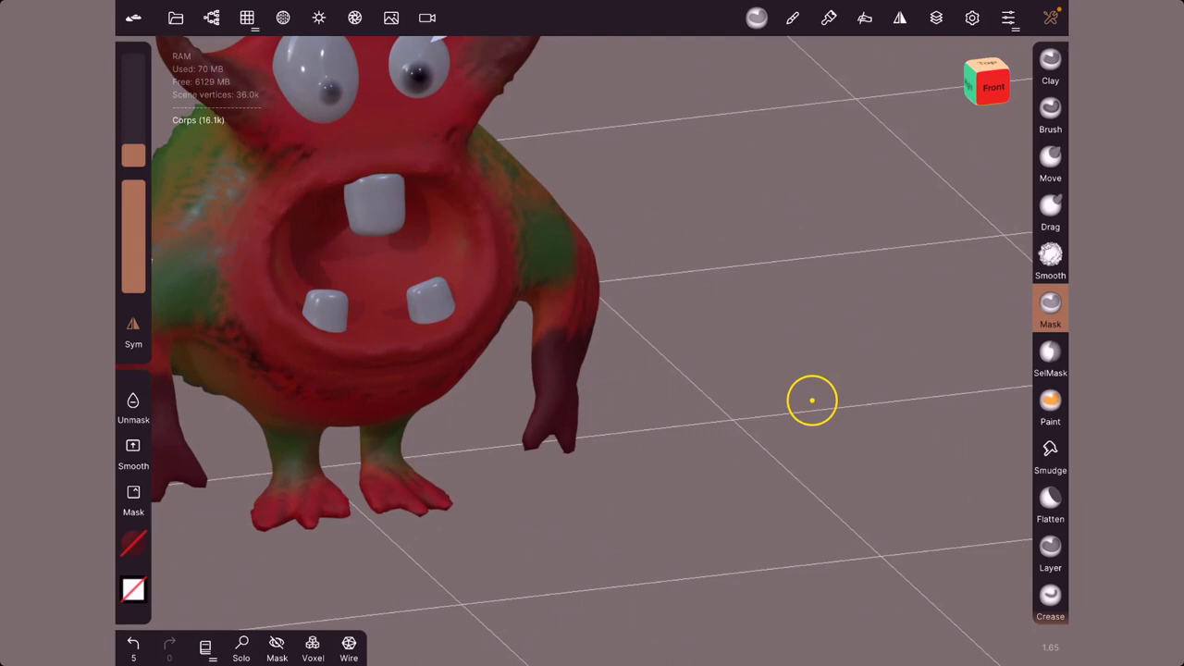
left_click(1050, 305)
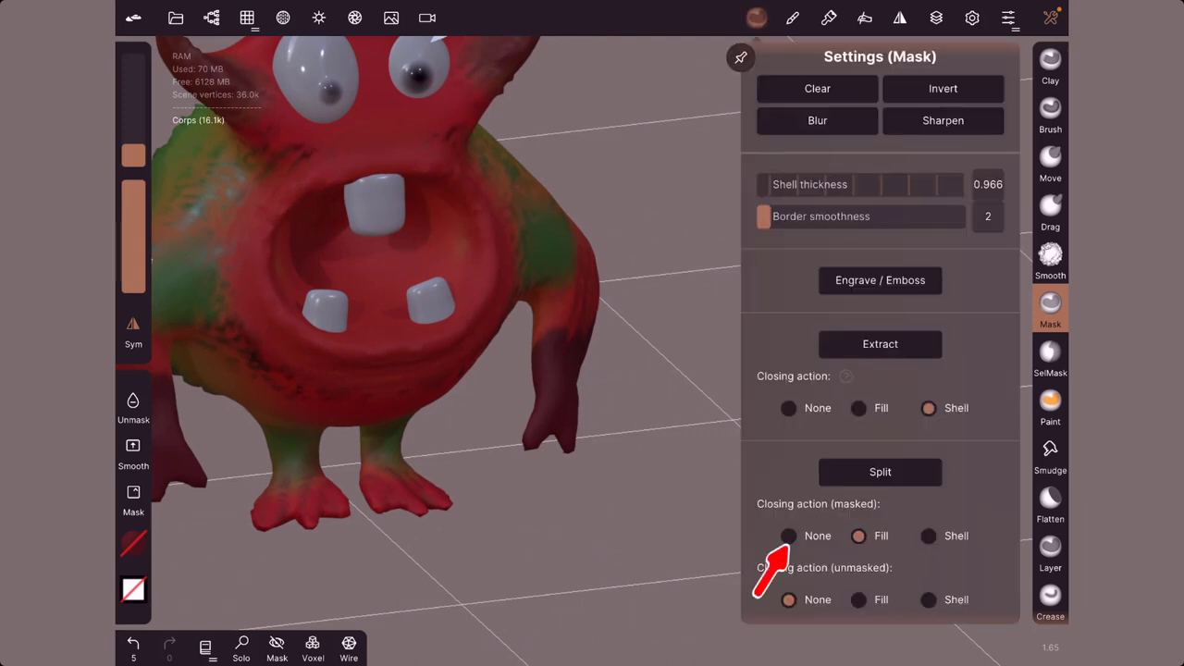
Split the masked arm into its own mesh, clear its mask, and switch to the Gizmo tool
left_click_drag(779, 560, 780, 541)
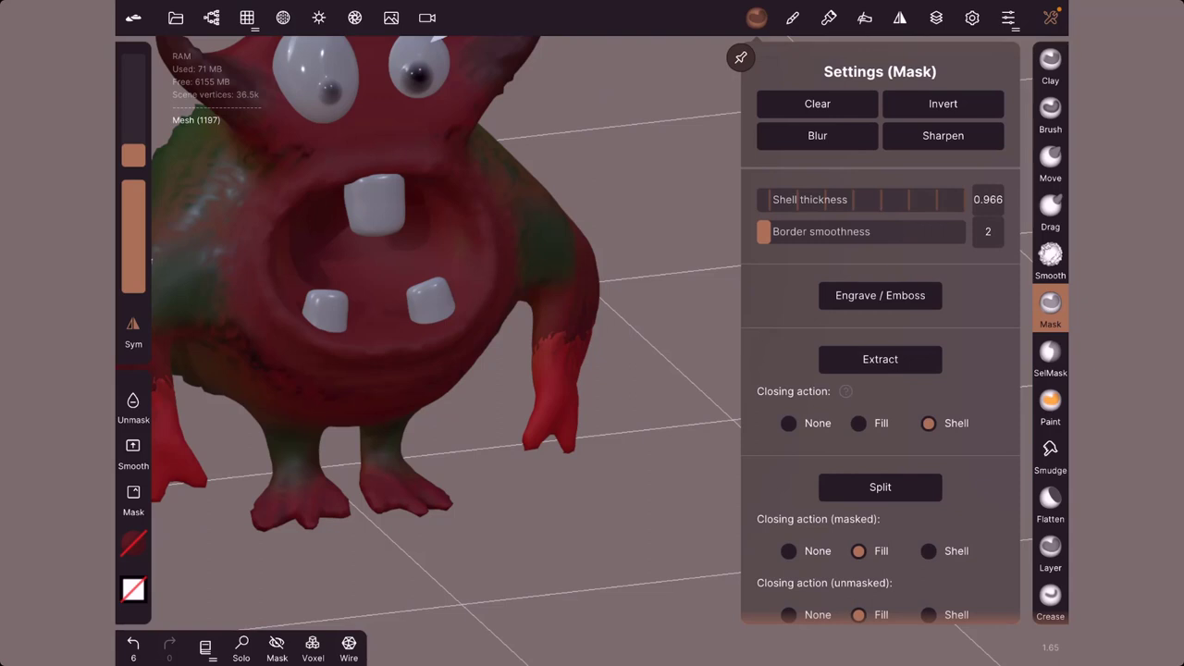
left_click(550, 396)
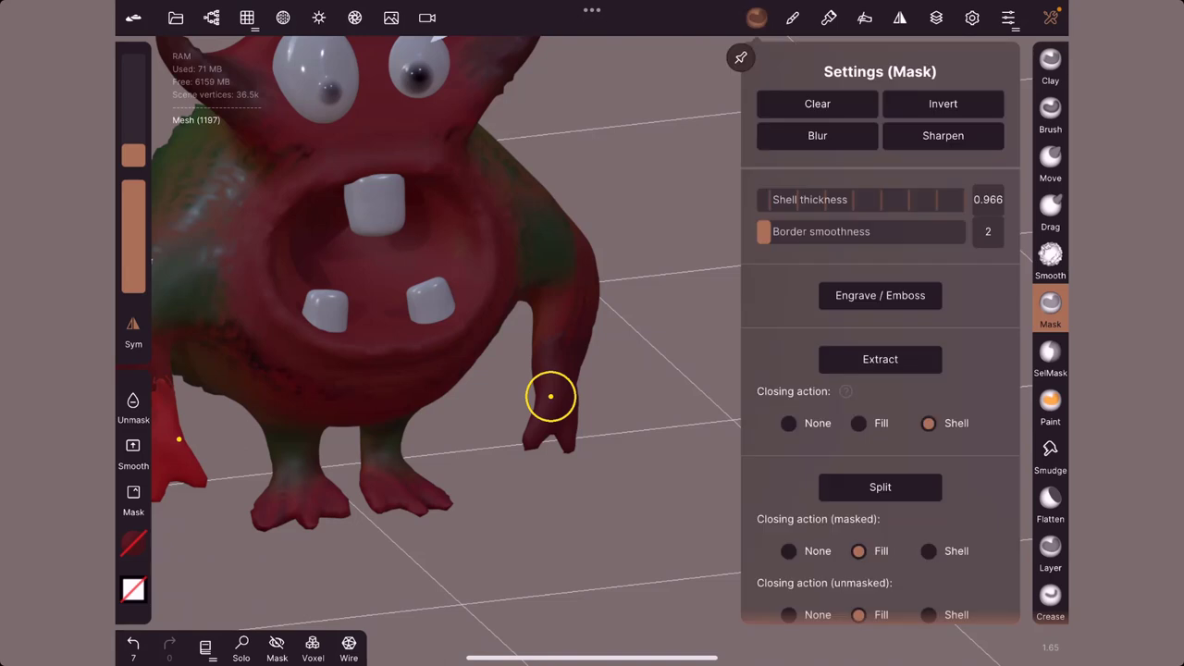
left_click(816, 104)
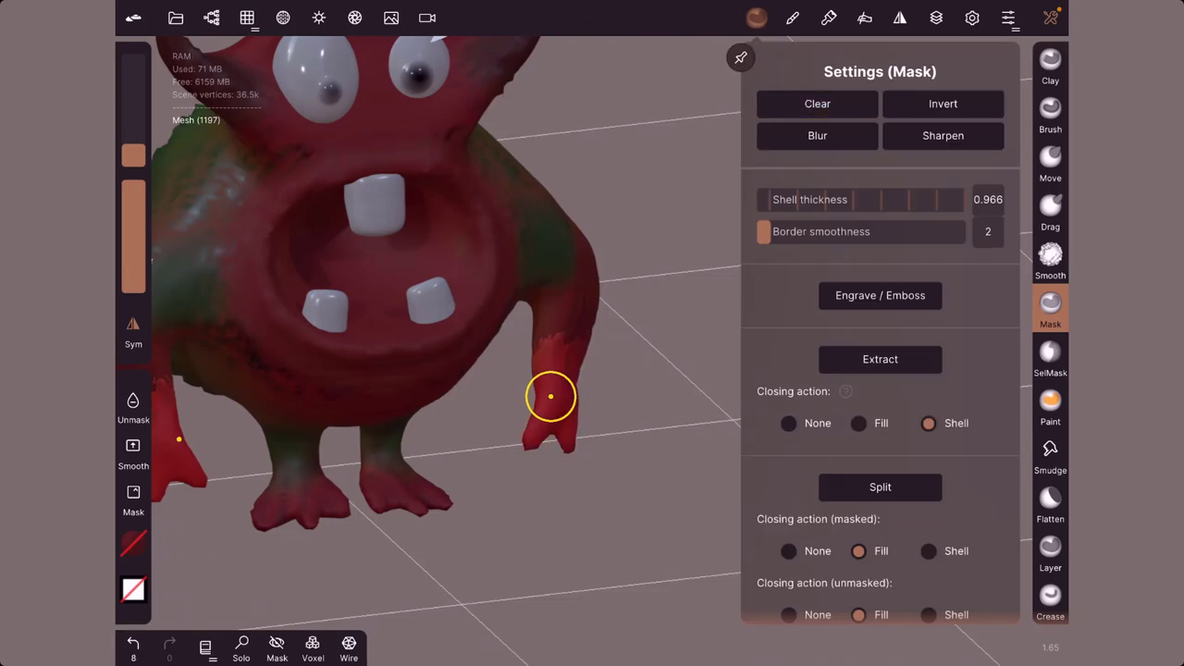
scroll(1049, 333, "down", 10)
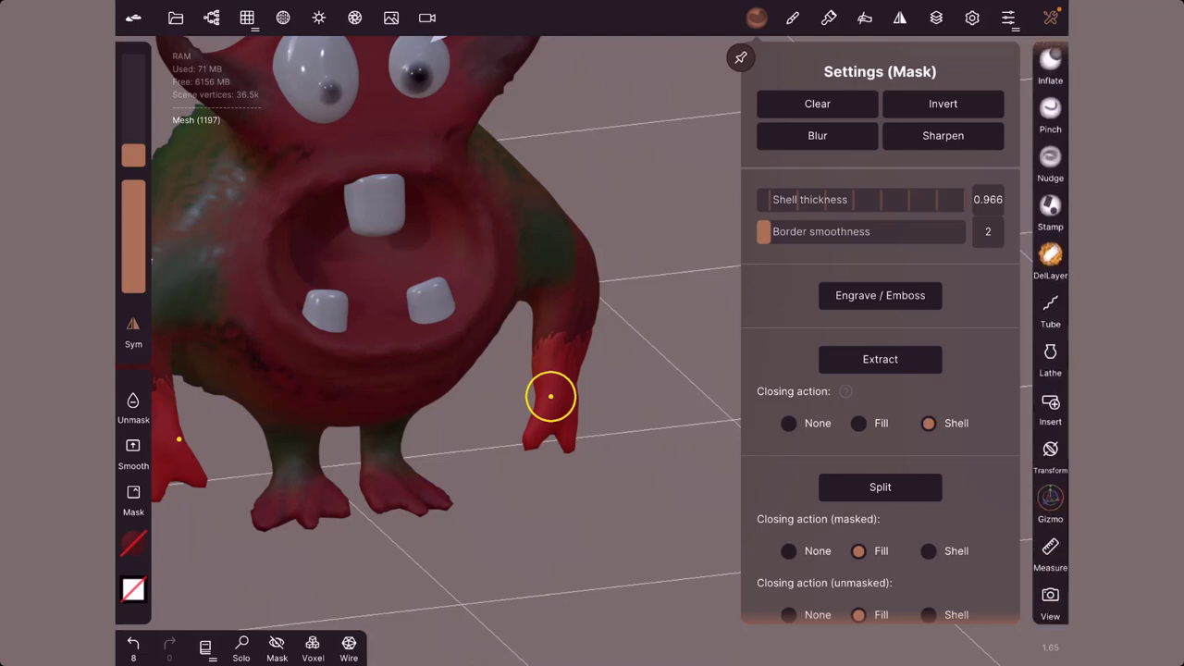
left_click(1050, 497)
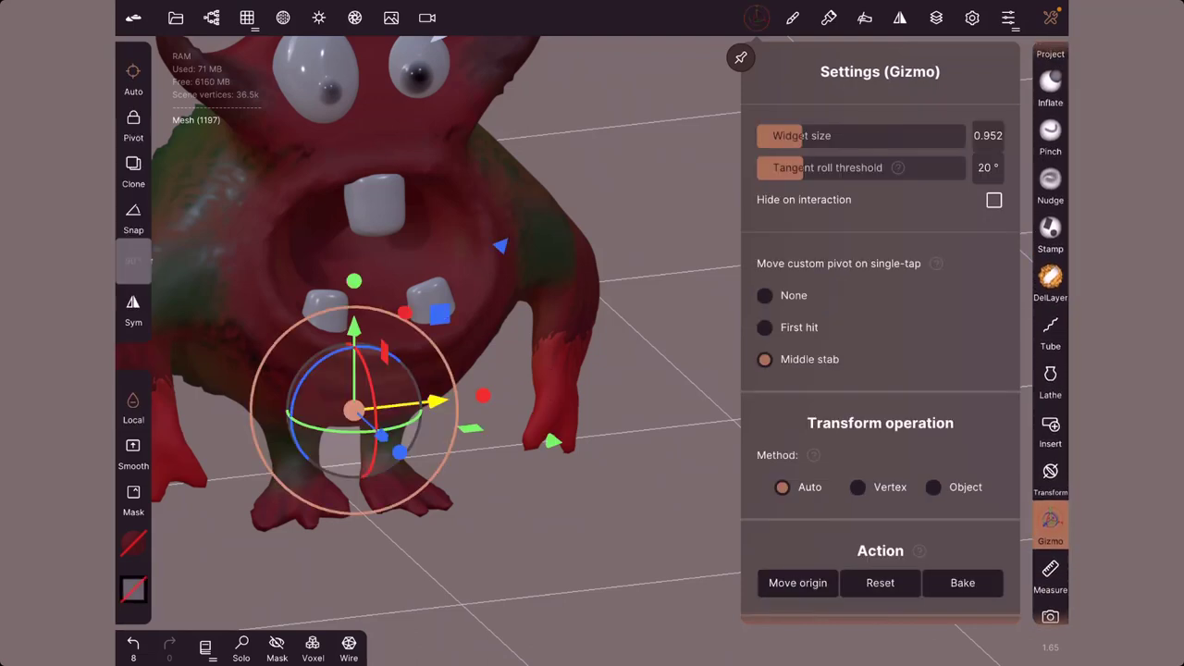
Drag the split-off arm away from the monster's body with the gizmo
mouse_move(435, 401)
left_mouse_down()
mouse_move(559, 401)
mouse_move(414, 403)
mouse_move(531, 398)
left_mouse_up()
mouse_move(786, 277)
left_mouse_down()
mouse_move(786, 462)
mouse_move(786, 278)
left_mouse_up()
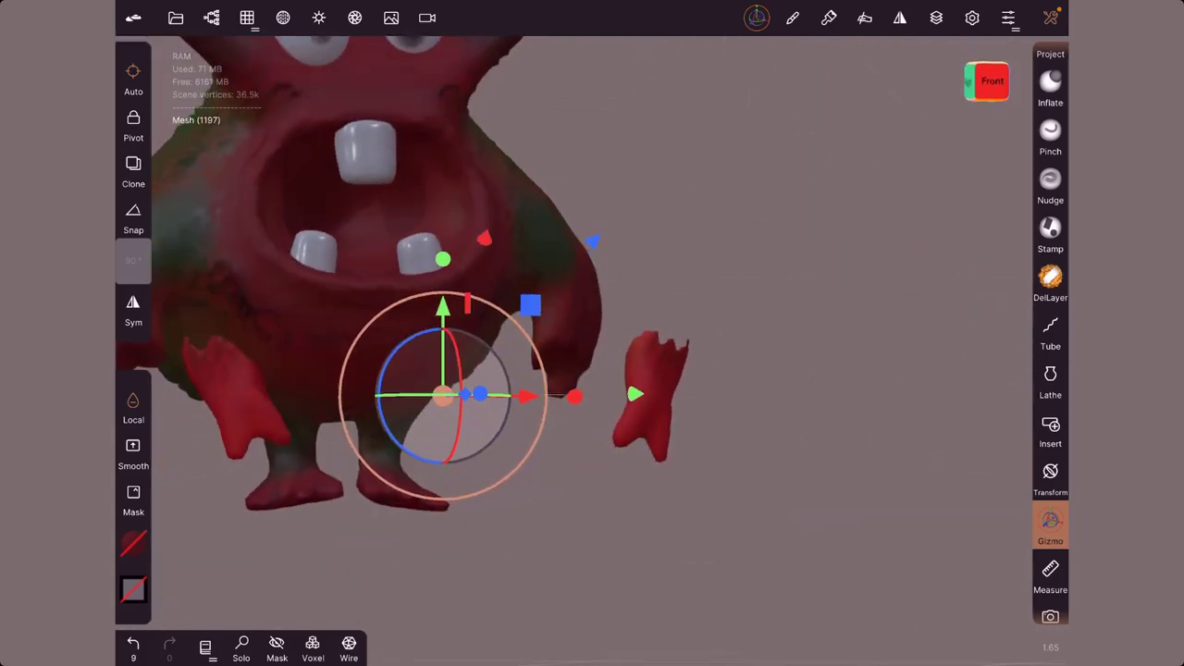
scroll(444, 305, "down", 5)
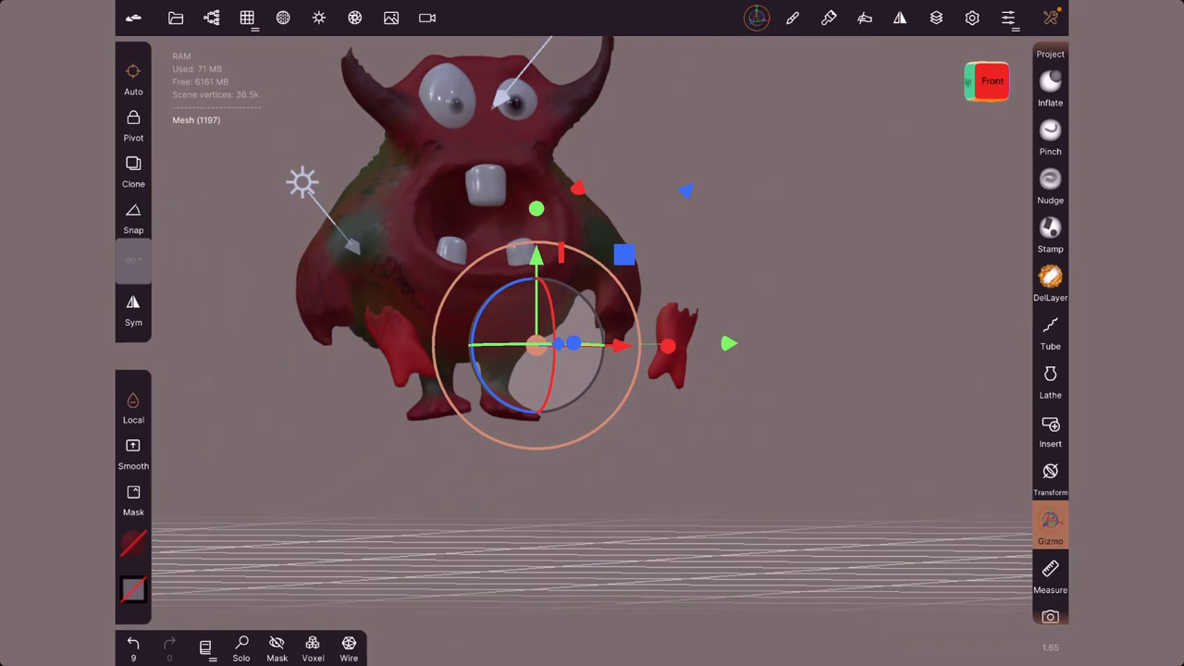
Replace the monster project with a new scene holding the default sphere
left_click(176, 17)
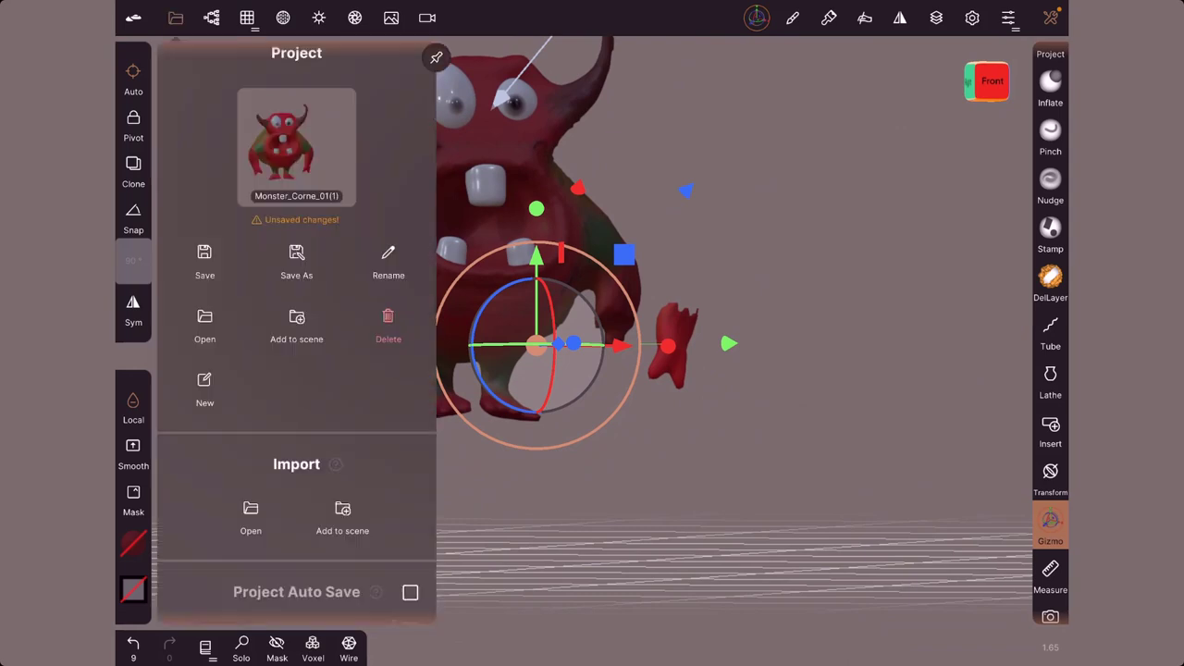
left_click(205, 389)
left_click(410, 413)
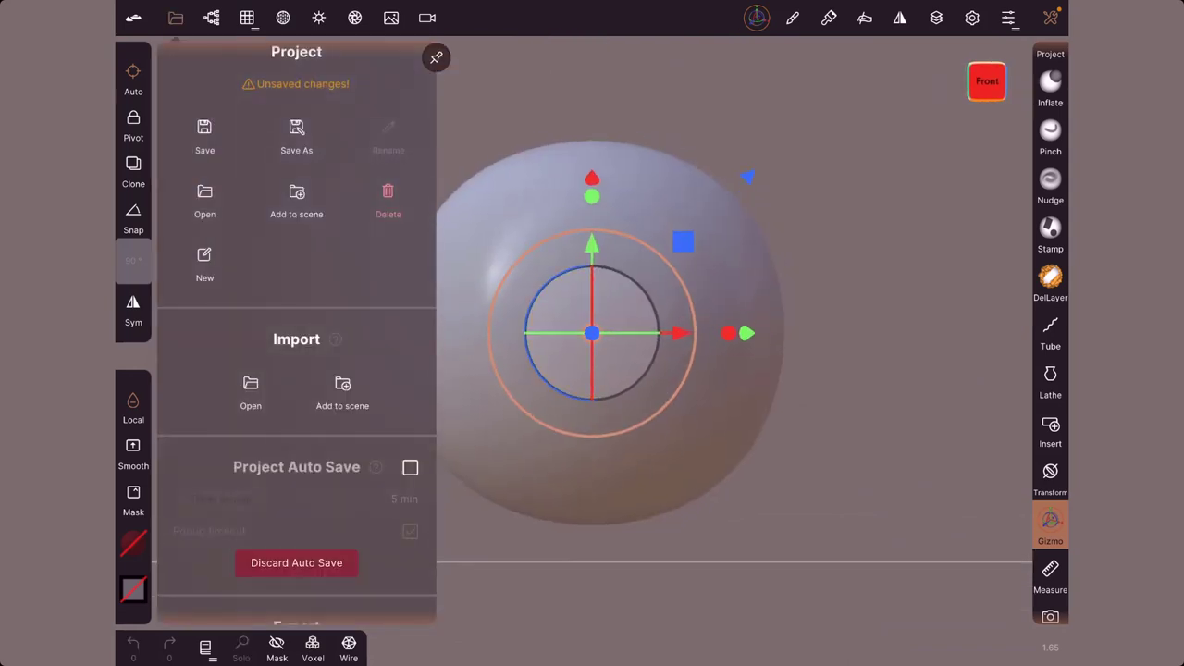
left_click(176, 17)
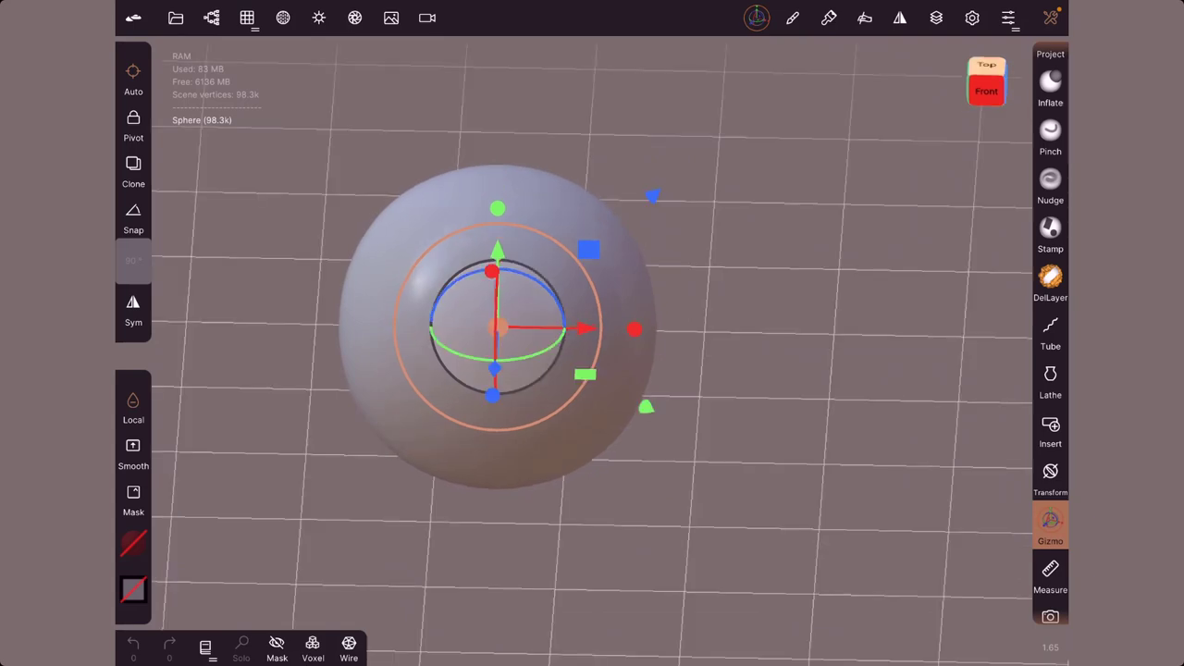
Paint a mirrored mustache-shaped mask across the sphere's front in front view
scroll(1050, 277, "up", 3)
left_click(1050, 57)
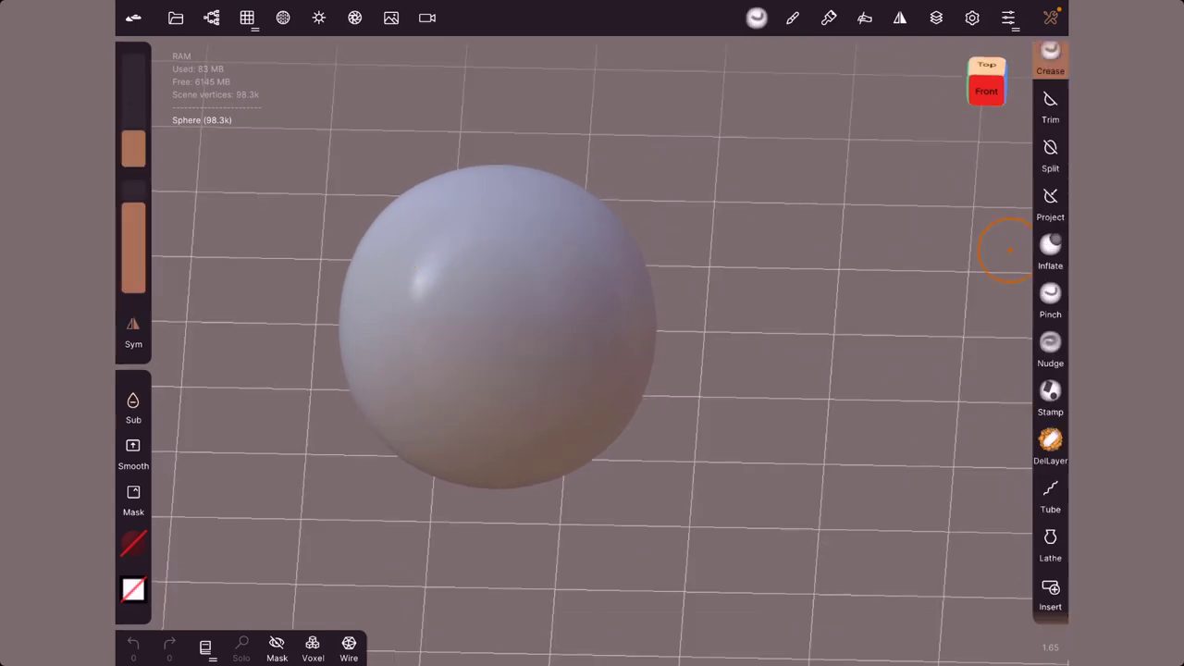
scroll(1050, 333, "up", 5)
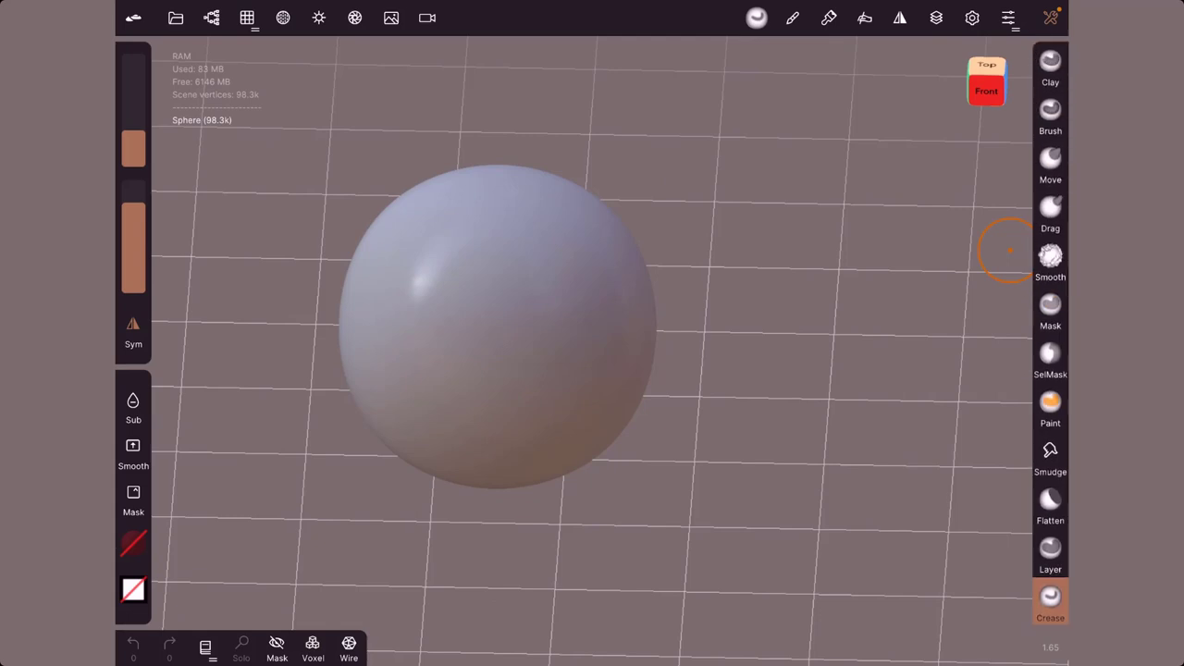
left_click(1049, 310)
left_click(987, 90)
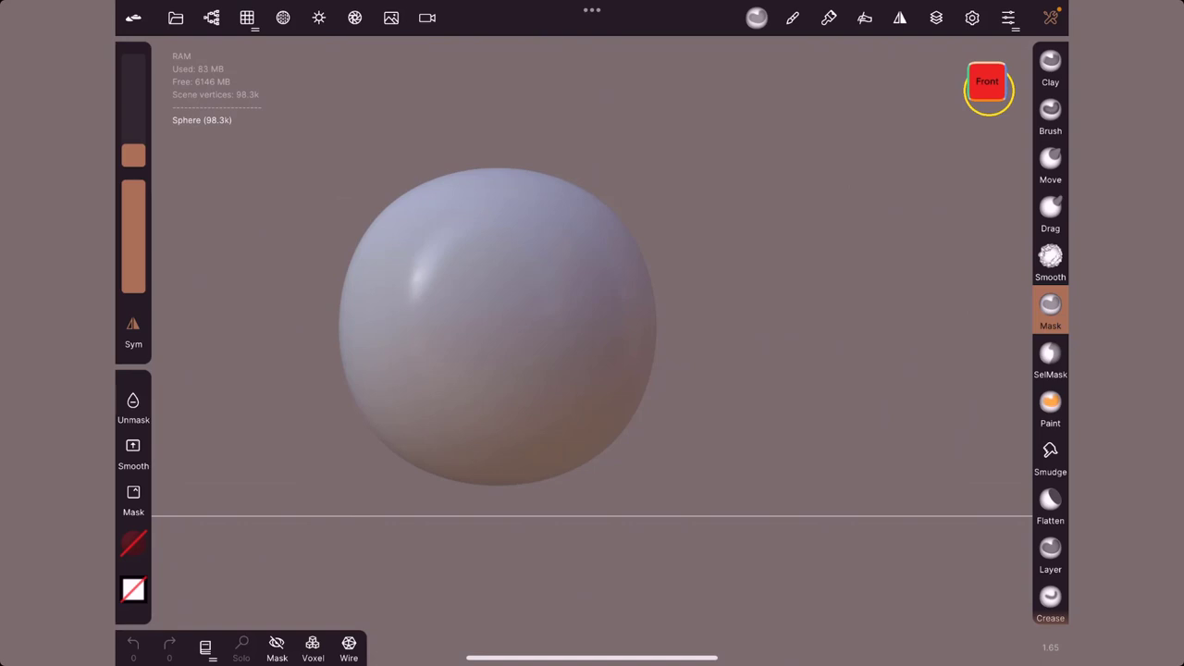
left_click_drag(391, 362, 455, 327)
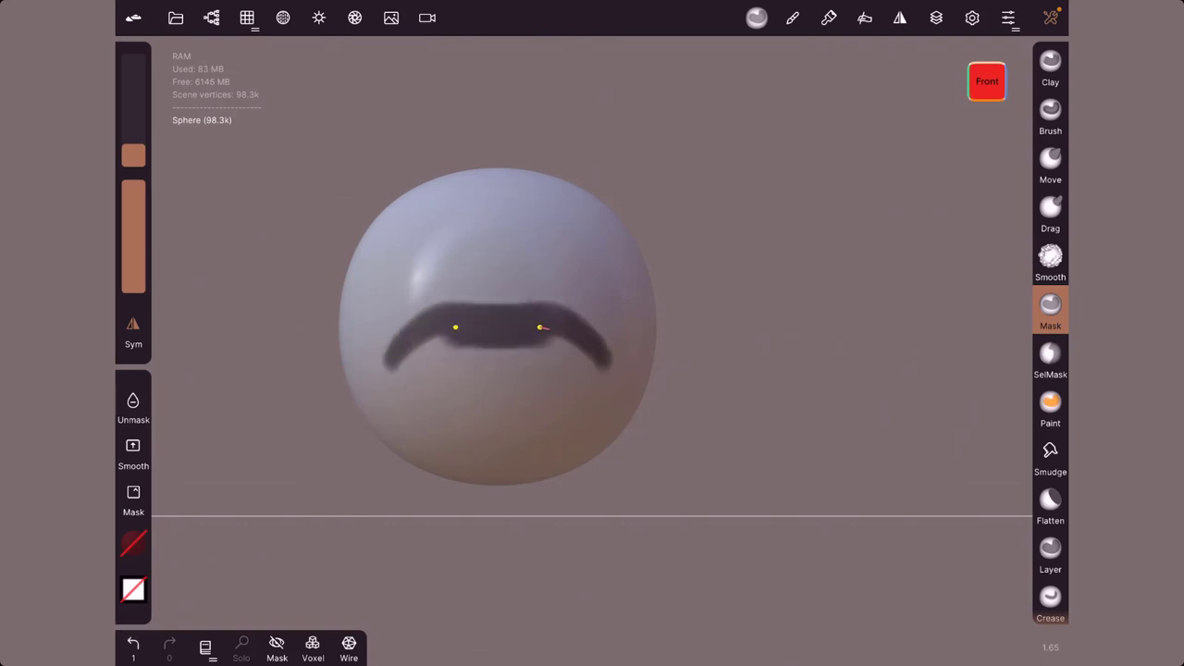
left_click_drag(539, 328, 613, 391)
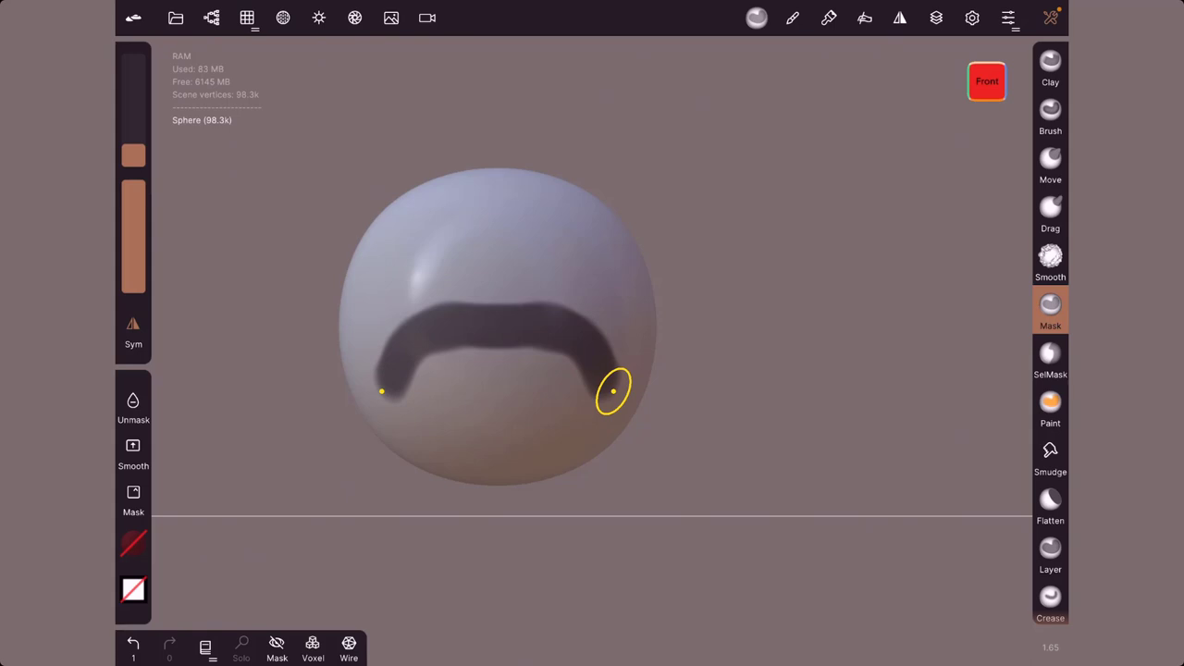
Paint a streaky mask patch above the mustache using the striped hair texture
left_click(133, 589)
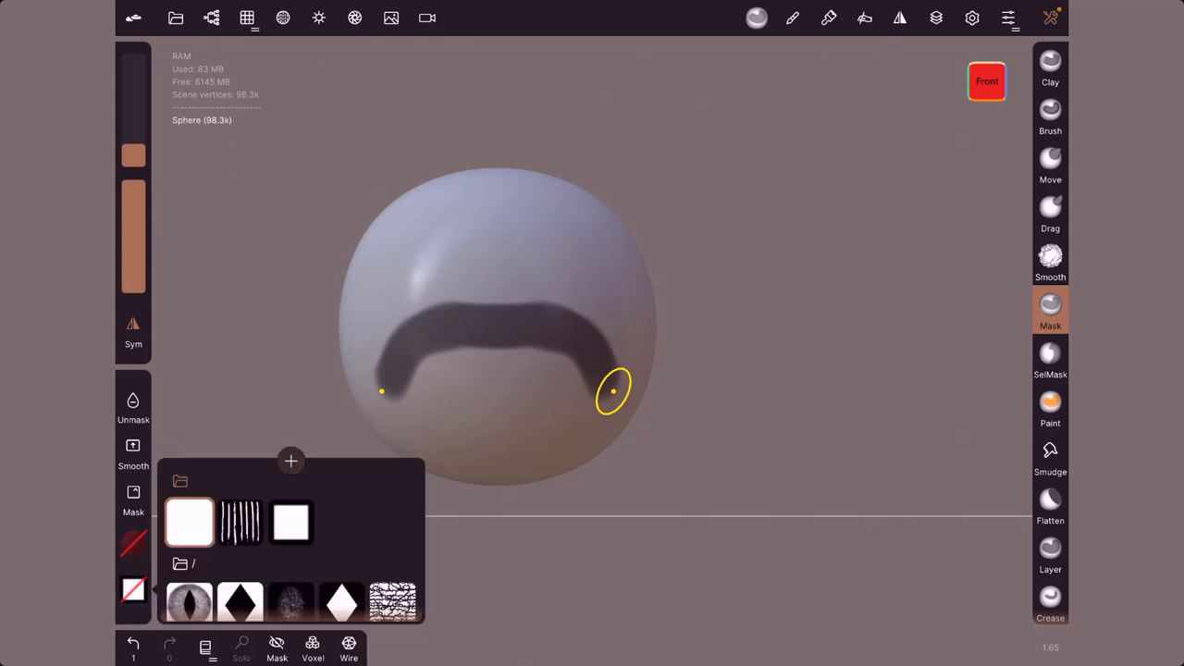
left_click(241, 522)
left_click(582, 275)
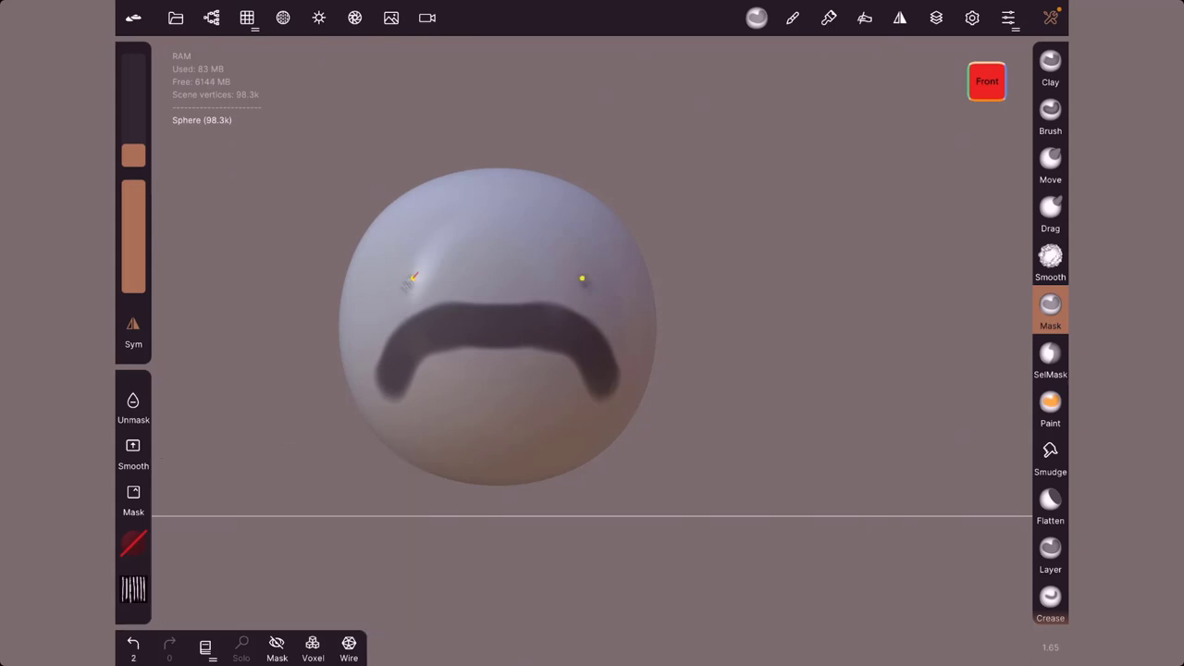
mouse_move(582, 275)
left_mouse_down()
mouse_move(529, 292)
mouse_move(548, 225)
left_mouse_up()
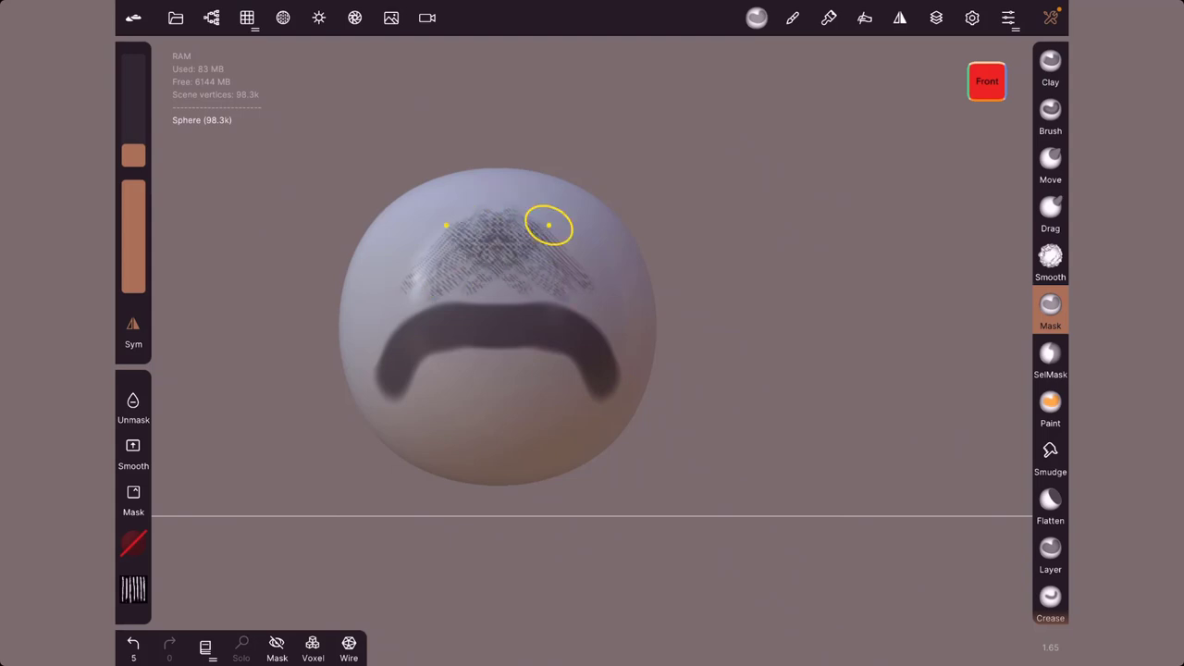
Invert the mask and build up Clay on the freed mustache and hair areas
left_click(756, 17)
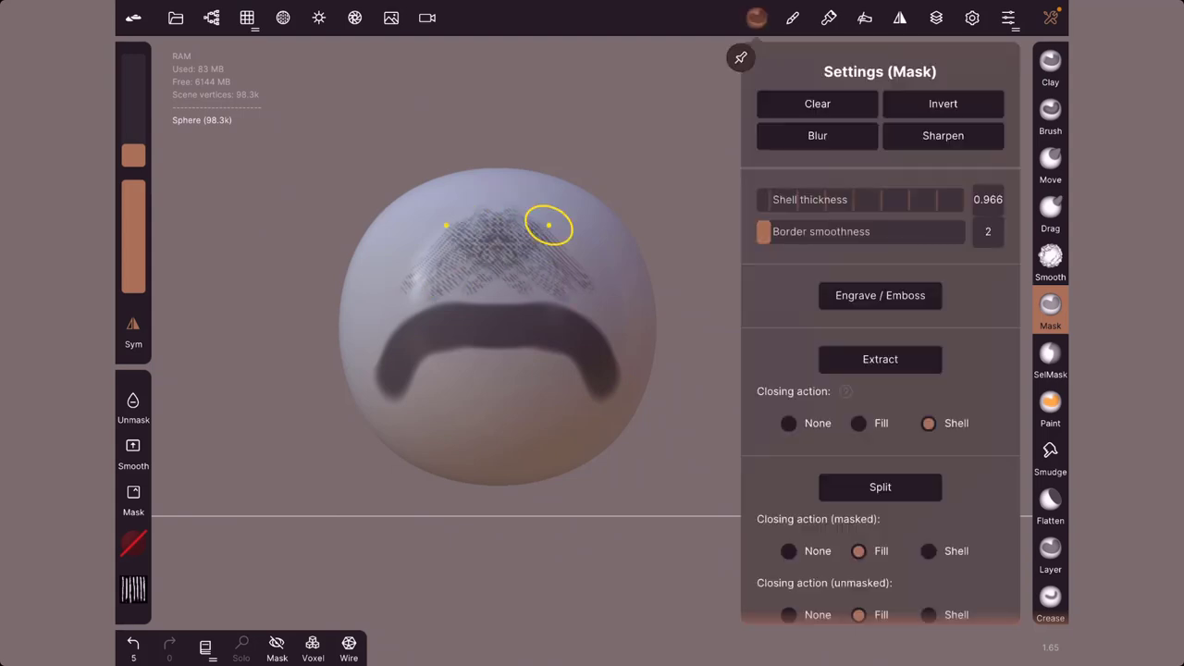
left_click(942, 104)
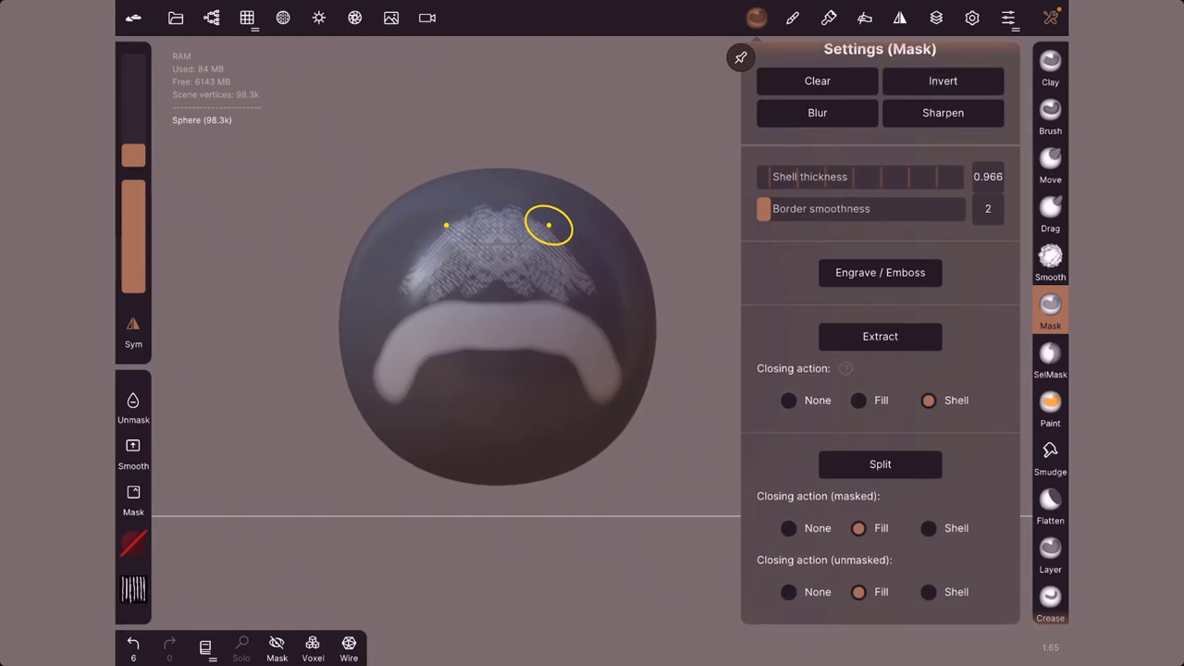
key("c")
left_click(566, 285)
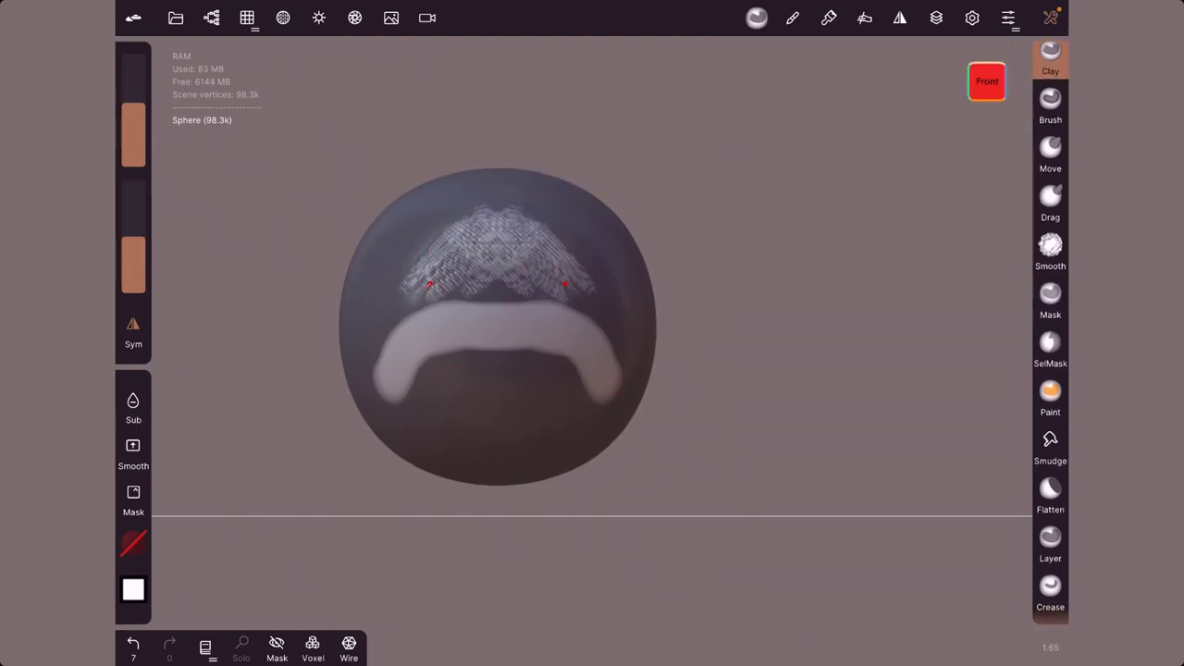
left_click_drag(566, 285, 499, 241)
mouse_move(586, 333)
left_mouse_down()
mouse_move(609, 382)
mouse_move(585, 428)
left_mouse_up()
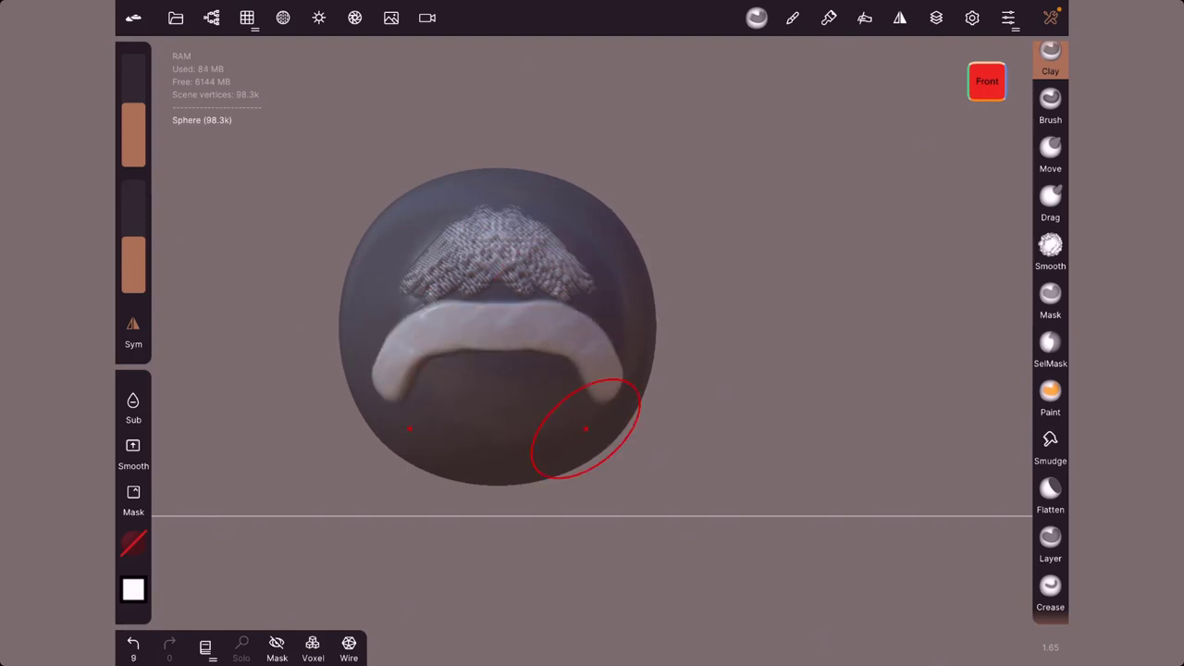
Clear the mask from the sphere and orbit to look down on it
left_click(756, 18)
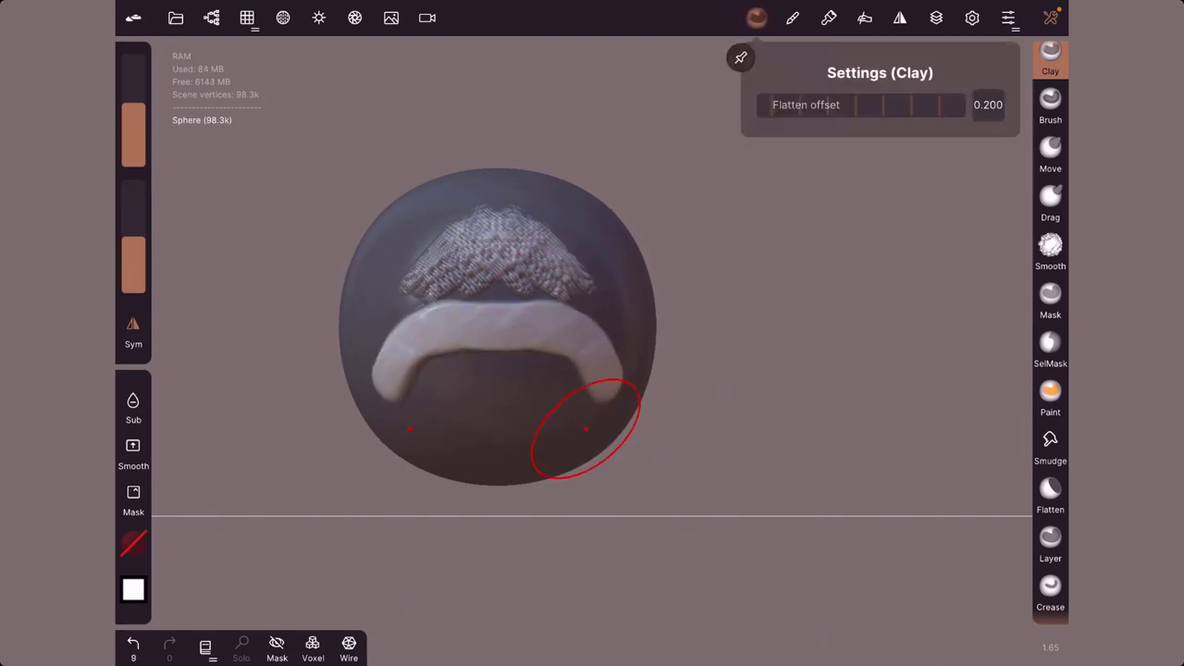
left_click(1049, 296)
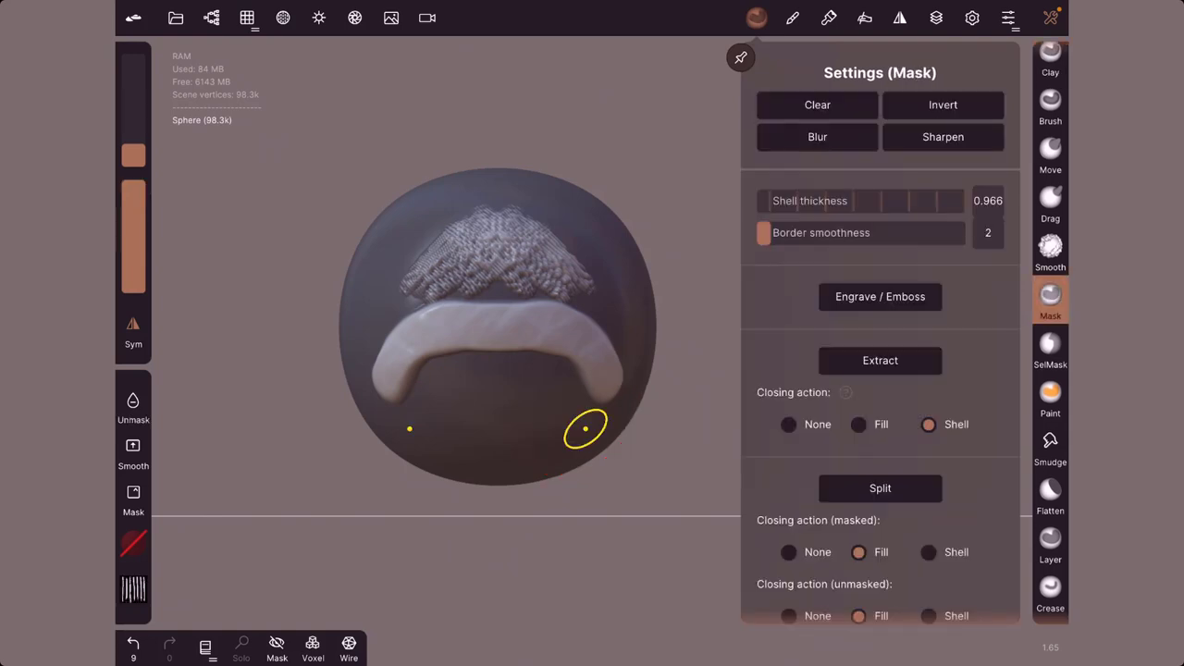
left_click(816, 104)
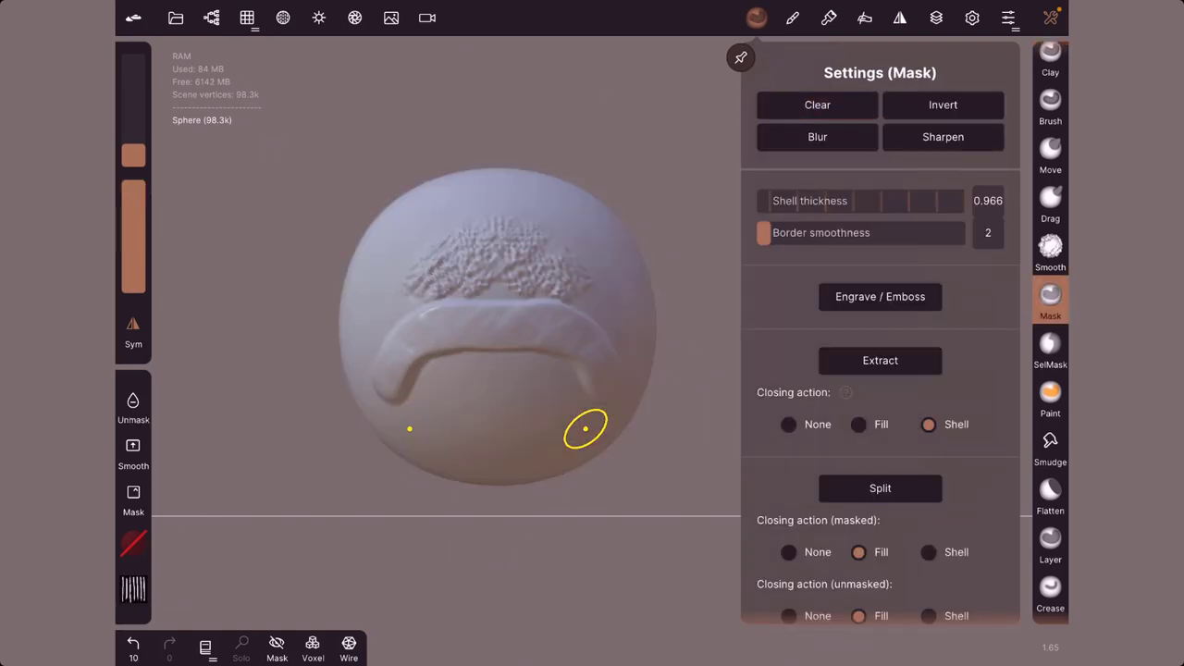
left_click_drag(278, 509, 296, 370)
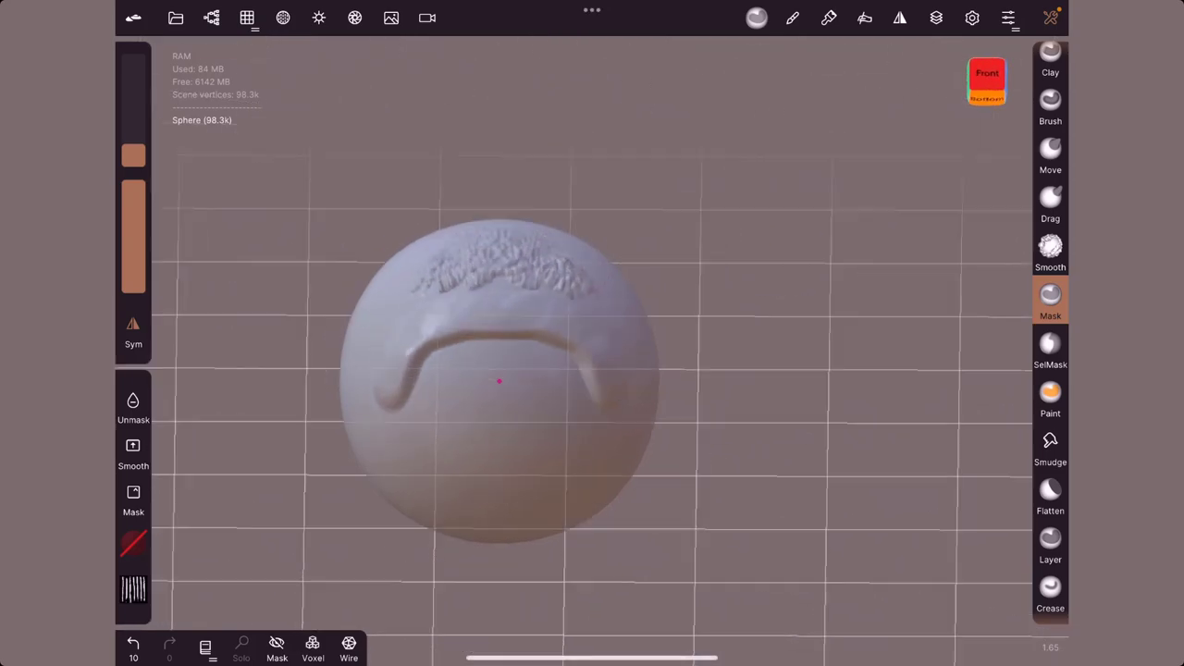
Snap the view to the sphere's back and pan it to the centre
left_click_drag(647, 389, 676, 275)
scroll(676, 274, "up", 3)
mouse_move(833, 389)
left_mouse_down()
mouse_move(648, 389)
mouse_move(814, 370)
left_mouse_up()
scroll(492, 404, "down", 5)
scroll(784, 145, "up", 2)
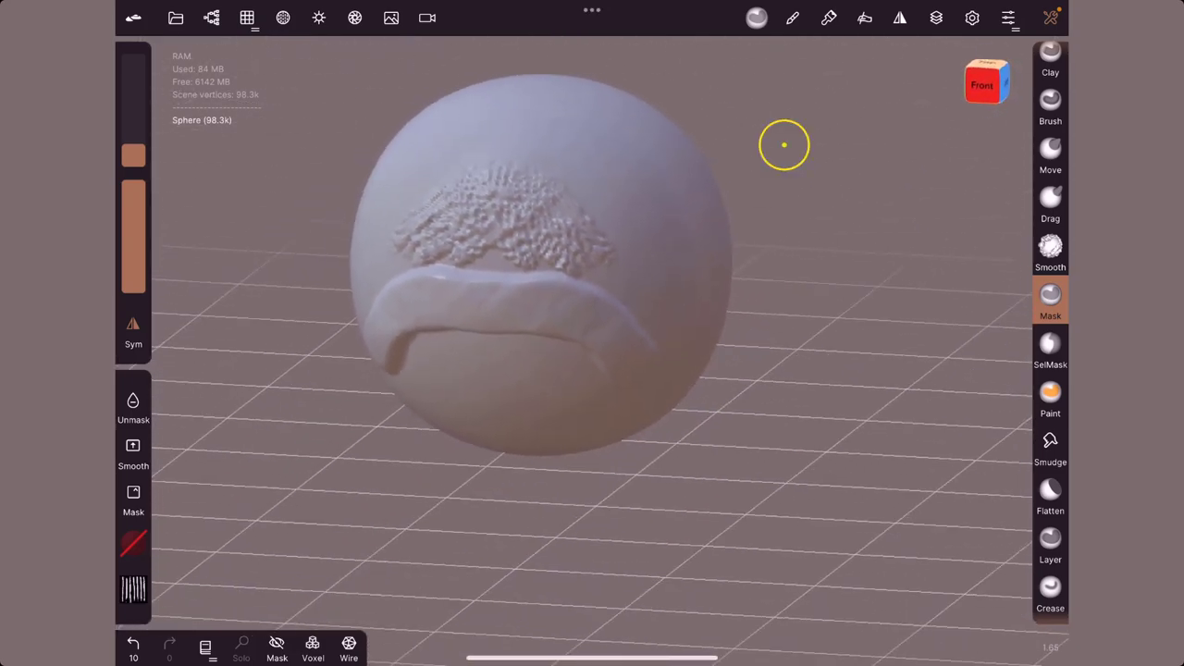
left_click(979, 86)
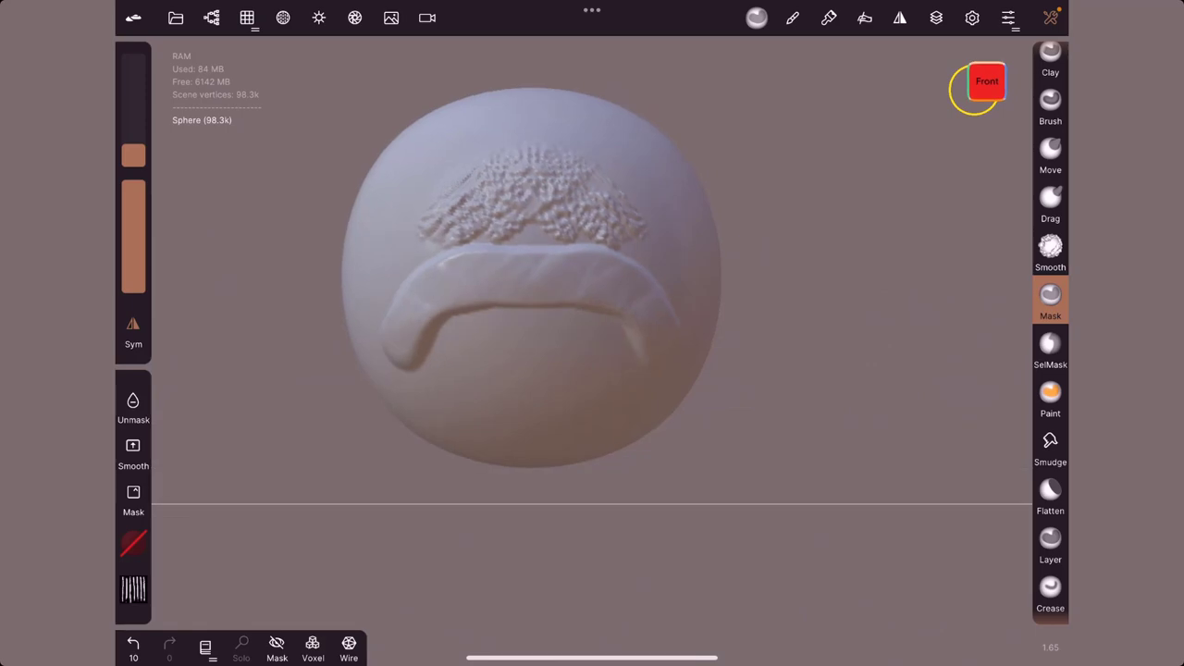
left_click_drag(976, 88, 907, 139)
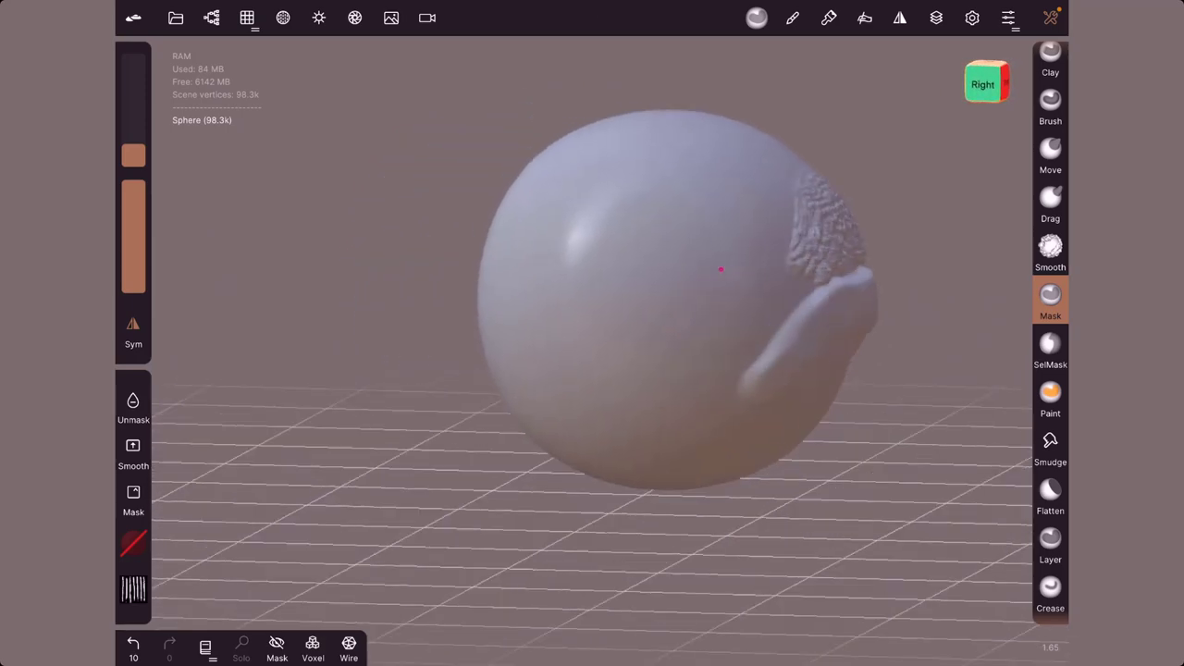
left_click(986, 81)
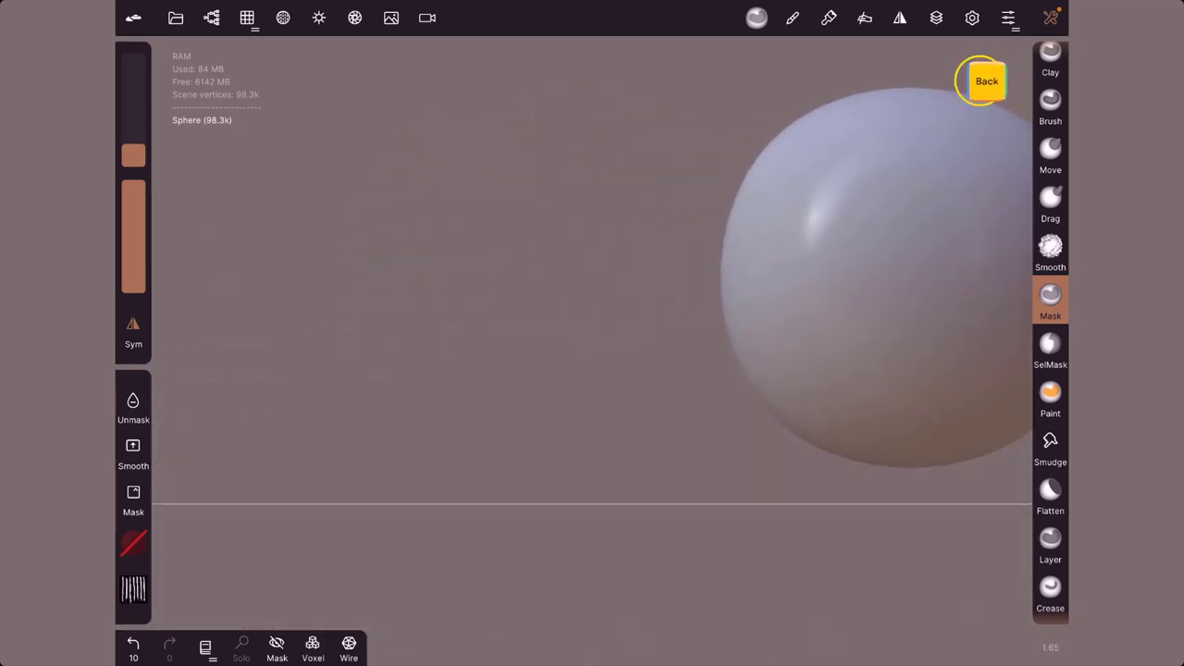
middle_click_drag(785, 317, 396, 332)
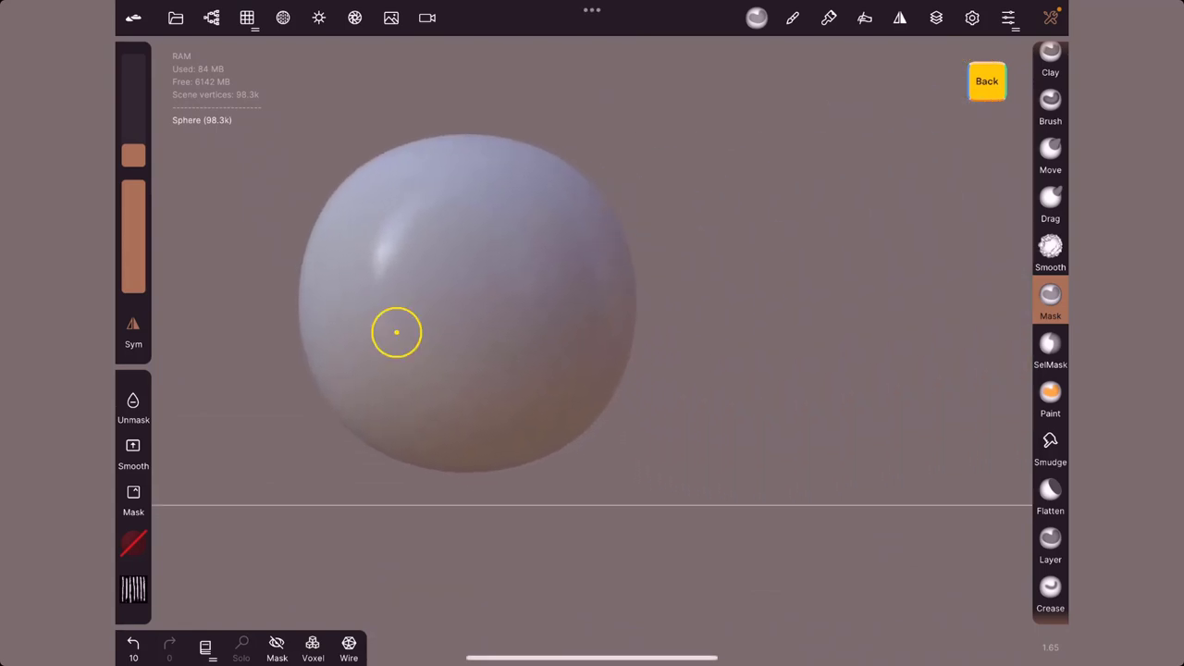
Paint a solid wavy mustache mask across the back using a different alpha
left_click_drag(330, 328, 515, 329)
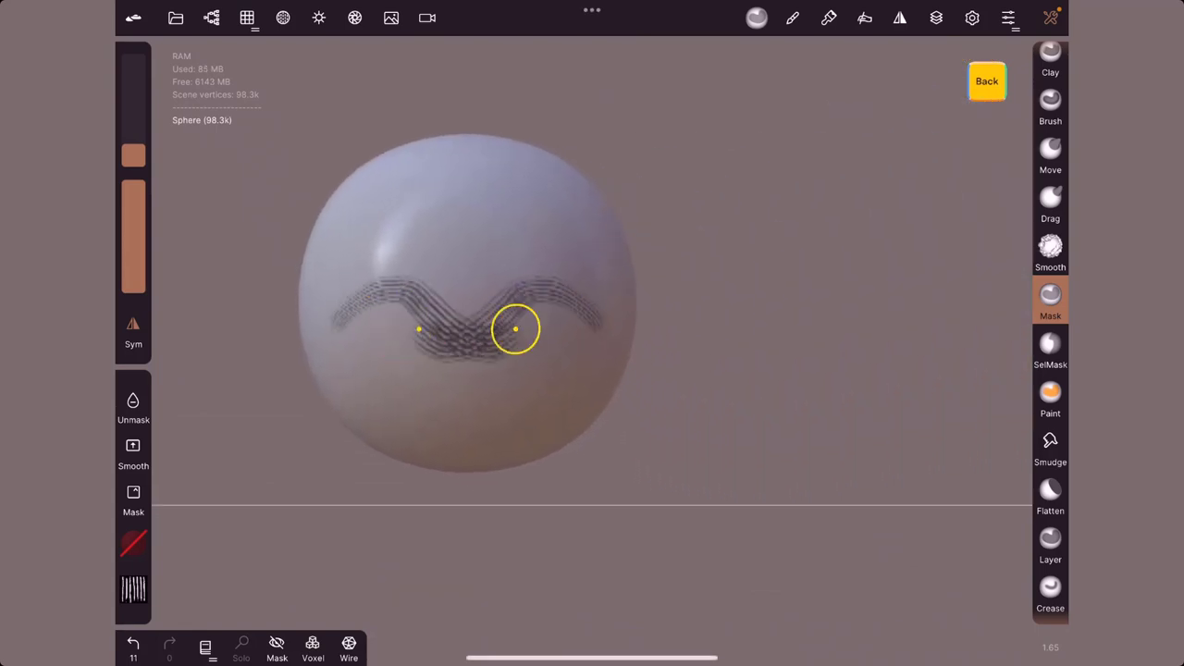
left_click(133, 589)
left_click(189, 592)
mouse_move(606, 322)
left_mouse_down()
mouse_move(503, 302)
mouse_move(503, 323)
mouse_move(470, 346)
mouse_move(547, 309)
mouse_move(599, 314)
mouse_move(494, 314)
mouse_move(571, 306)
mouse_move(602, 323)
left_mouse_up()
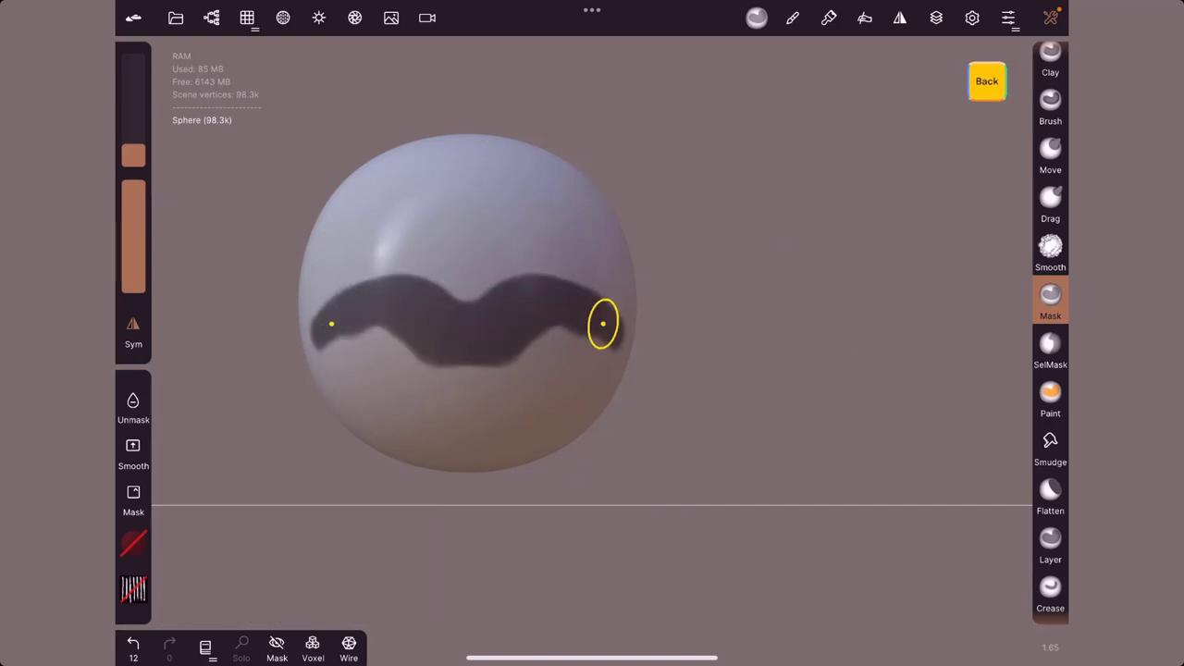
Switch the mask stroke falloff to Custom, then back to the preset bell curve
left_click(792, 17)
scroll(886, 323, "down", 2)
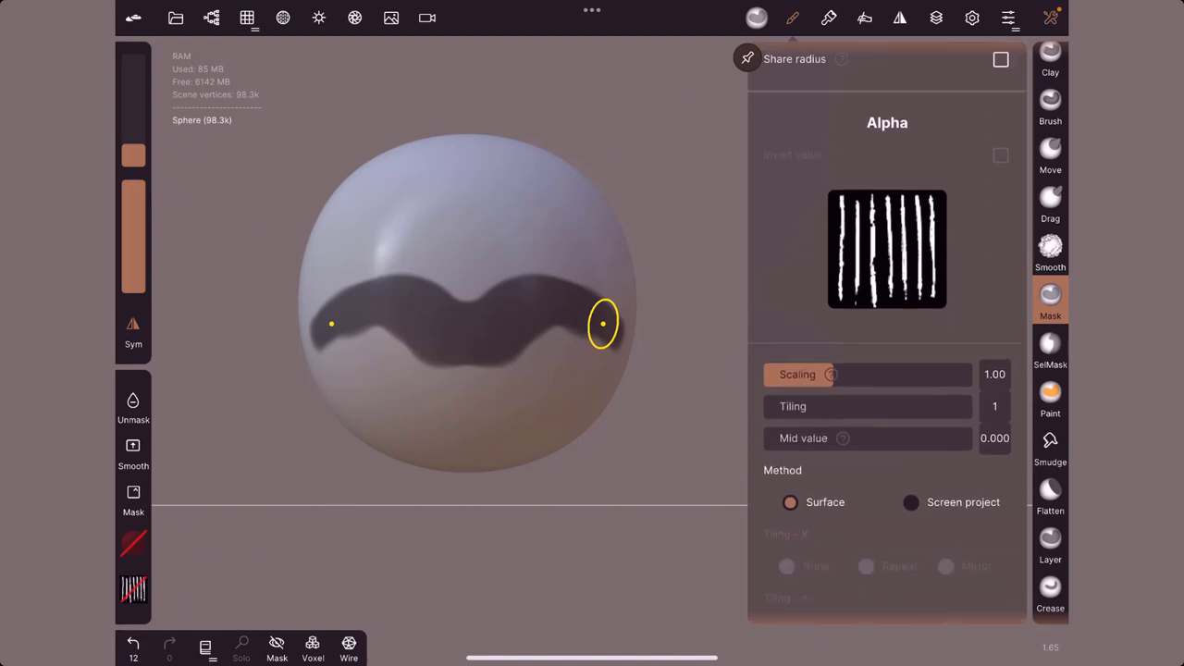
scroll(886, 324, "up", 2)
scroll(886, 324, "down", 2)
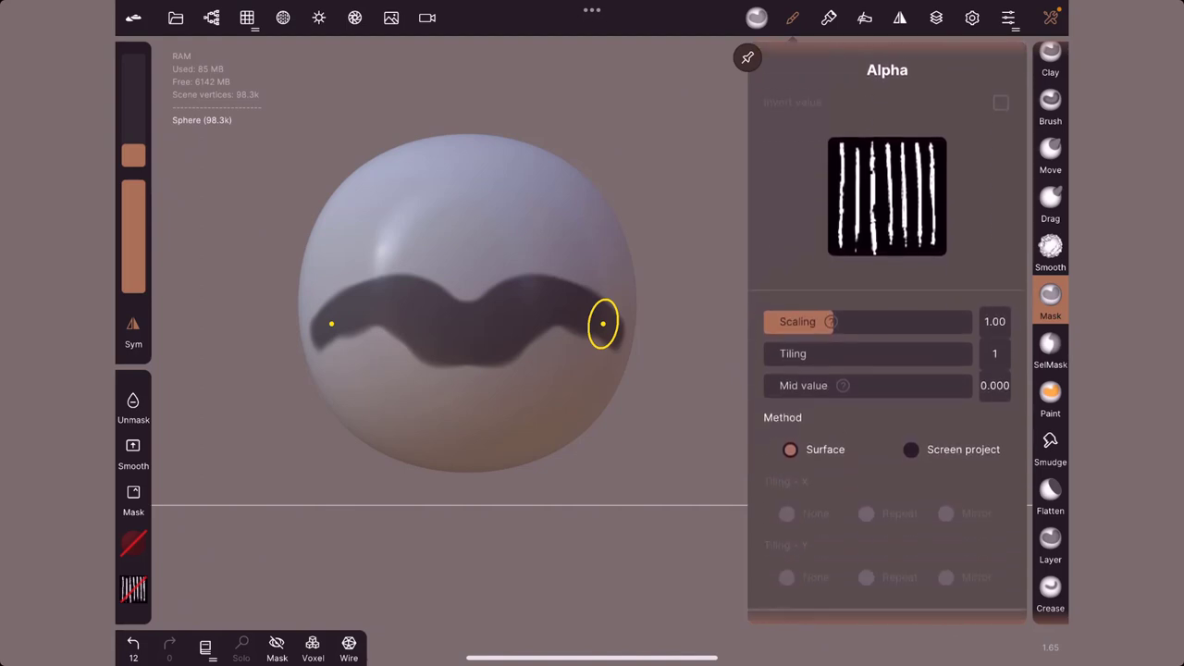
scroll(886, 324, "down", 3)
scroll(886, 324, "down", 1)
scroll(886, 324, "down", 3)
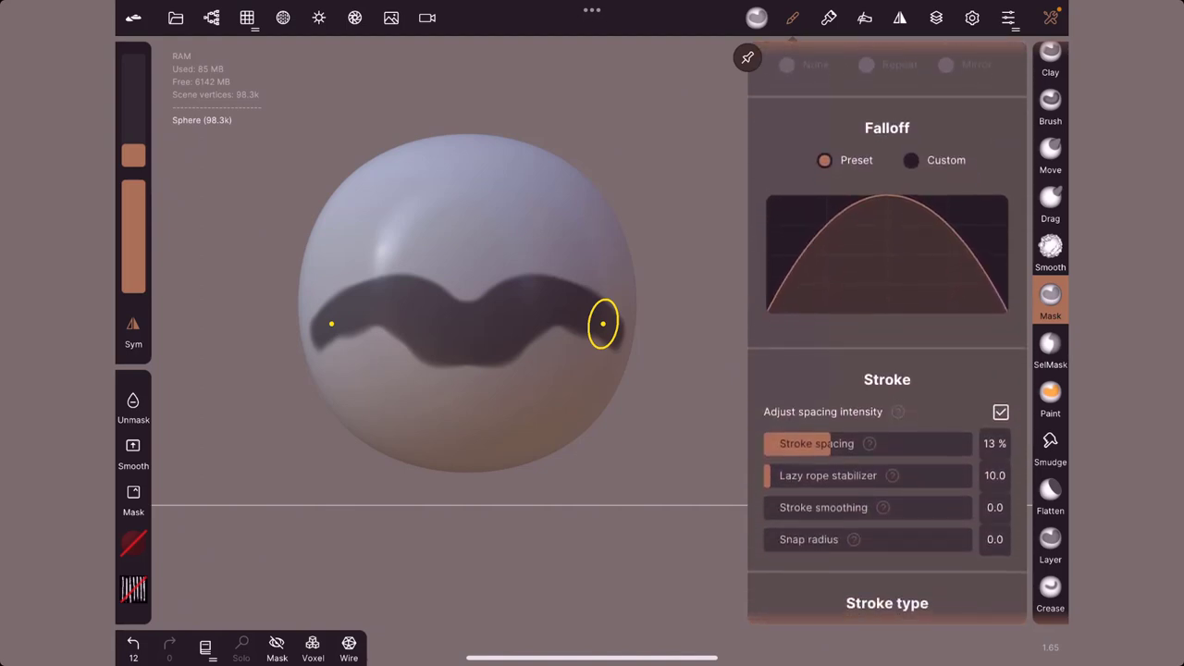
left_click(911, 233)
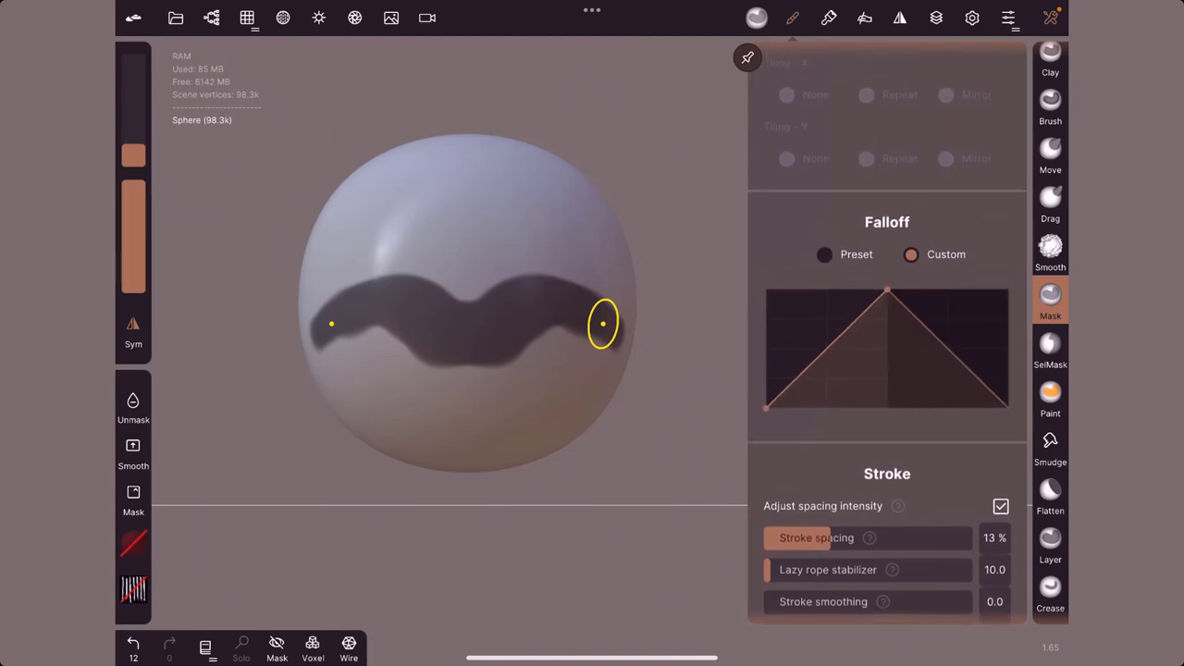
left_click(824, 262)
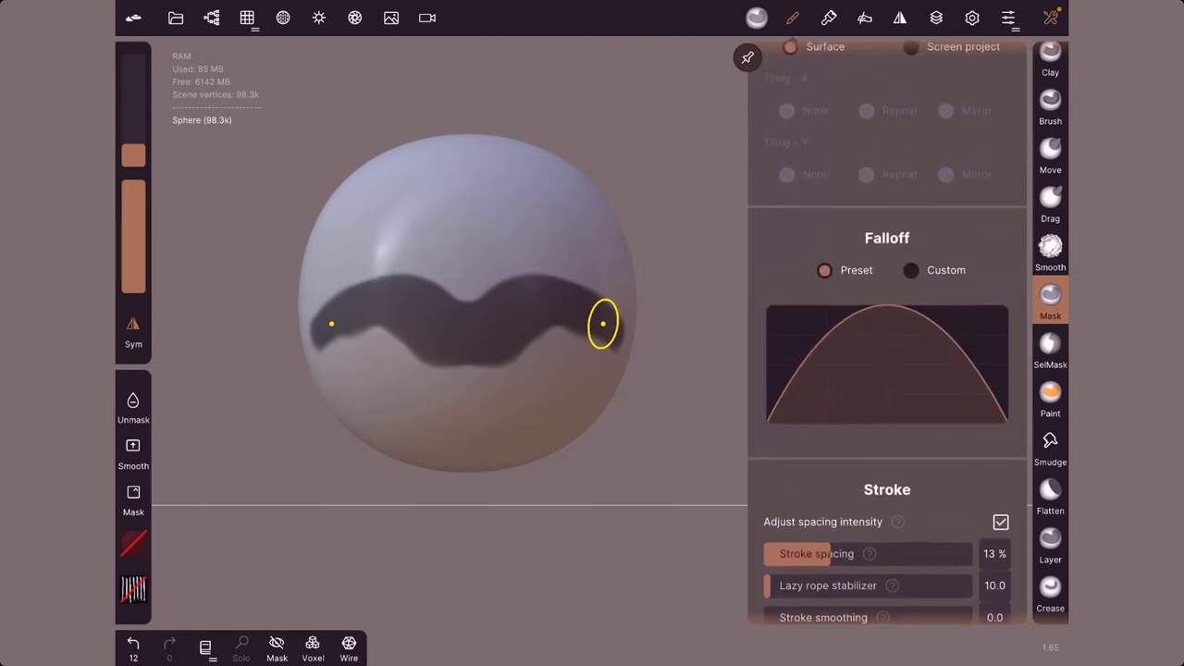
scroll(885, 370, "down", 3)
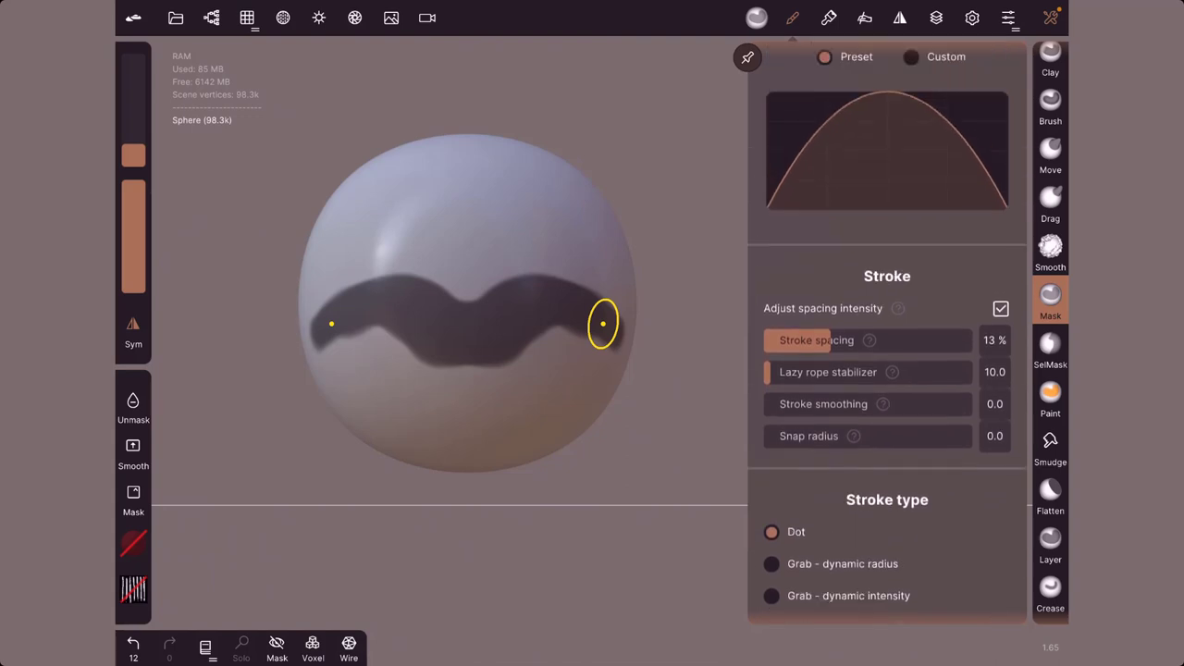
scroll(886, 370, "up", 2)
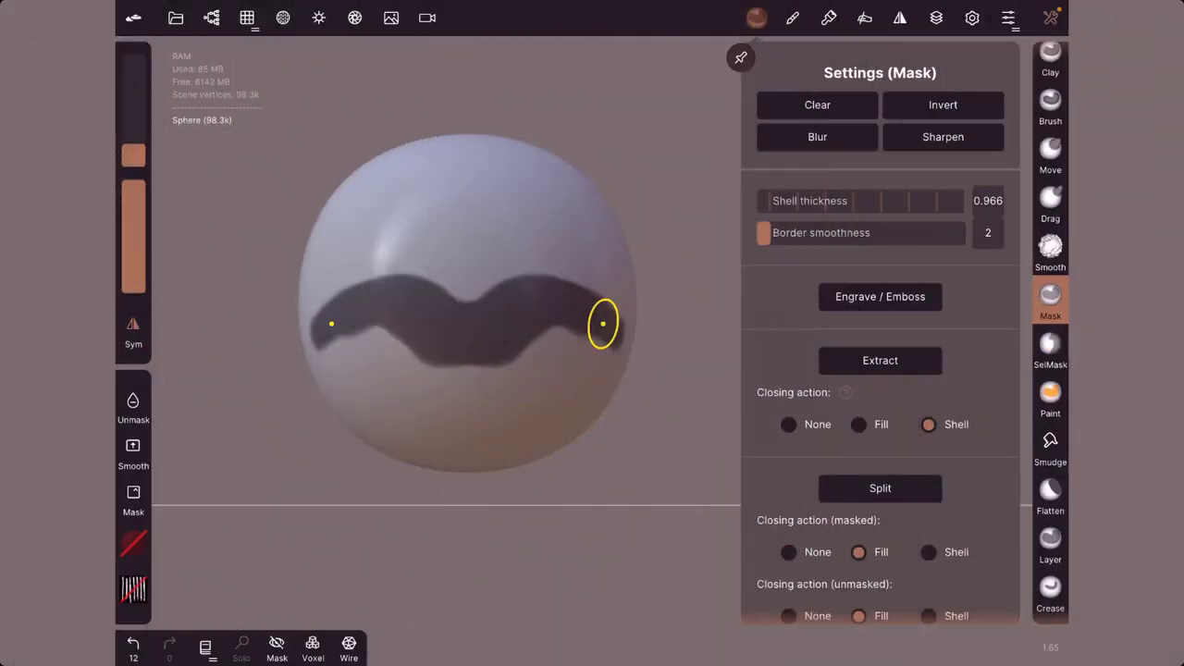
left_click(668, 124)
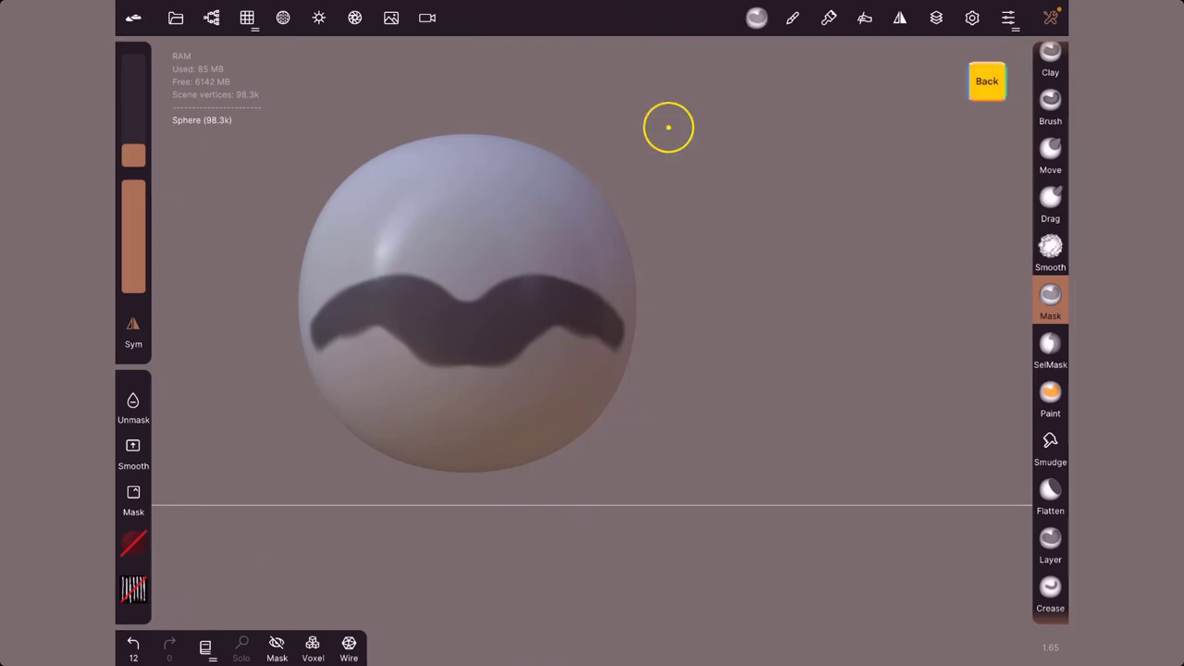
scroll(782, 354, "down", 3)
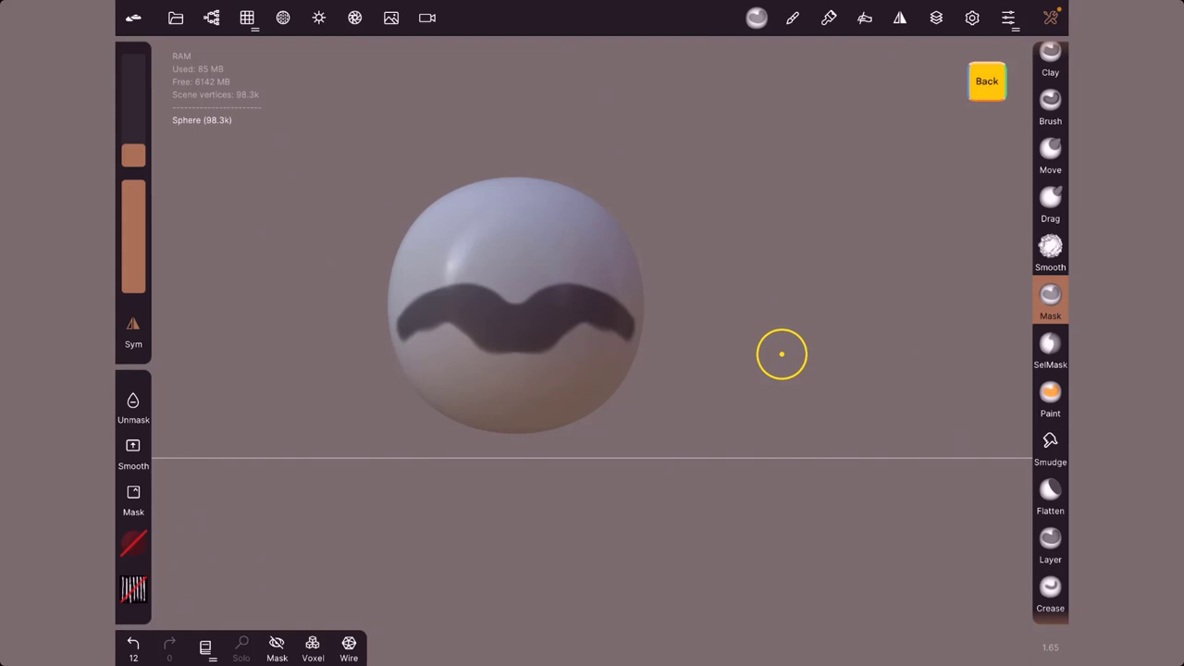
left_click(756, 18)
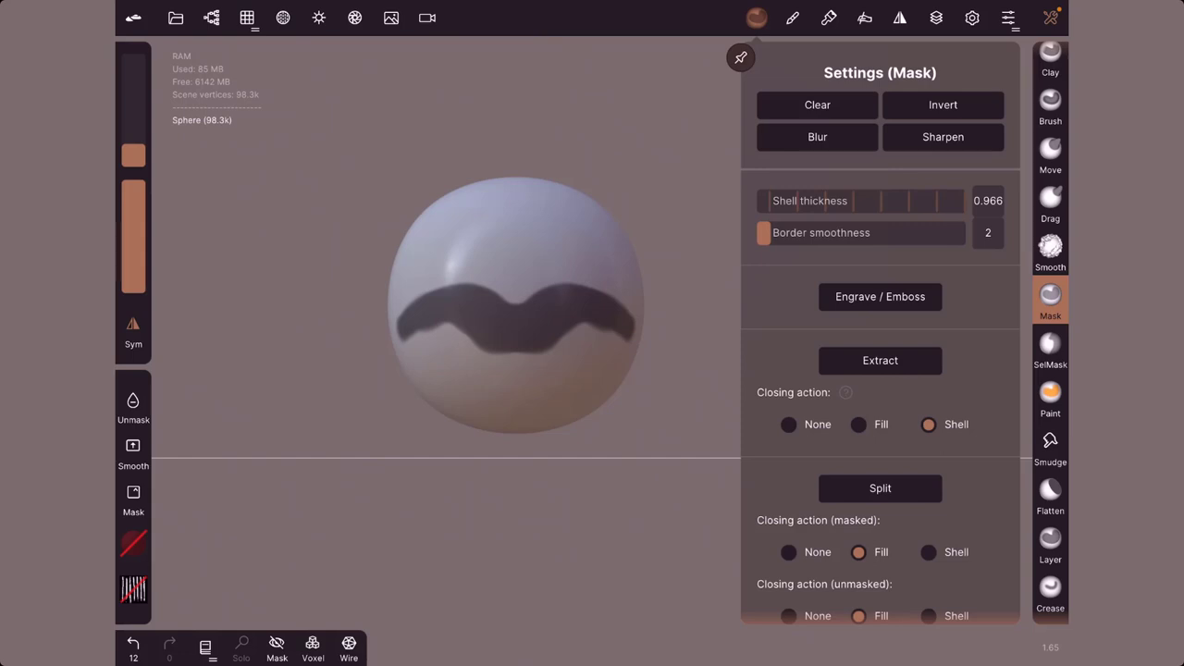
scroll(879, 333, "down", 2)
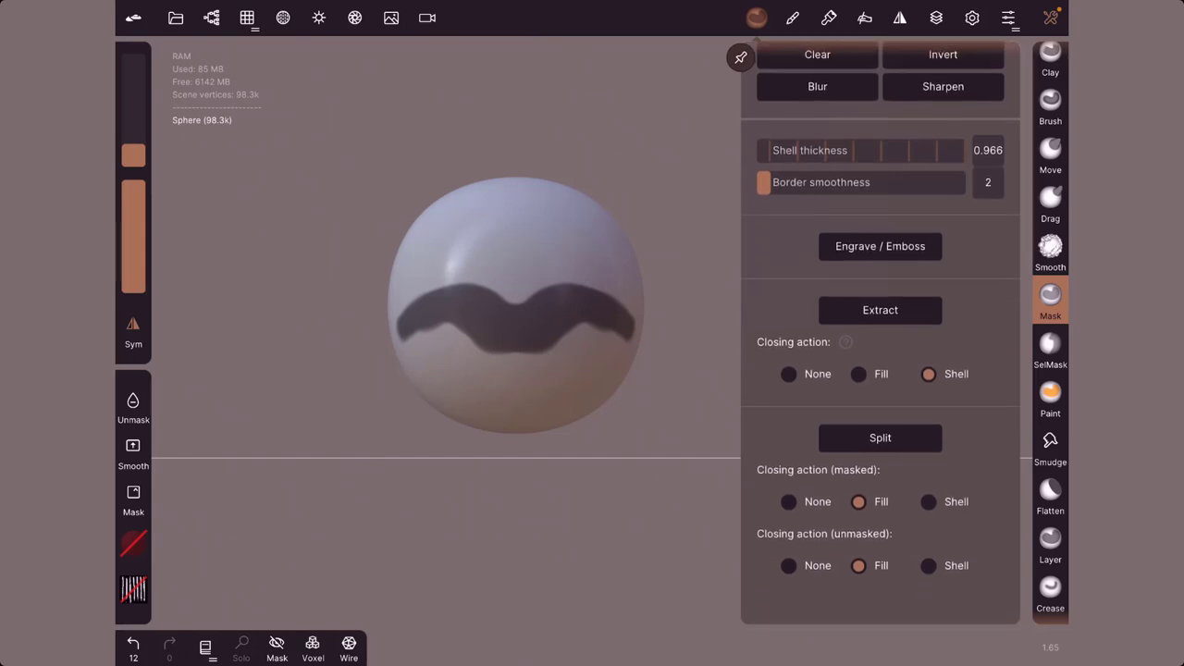